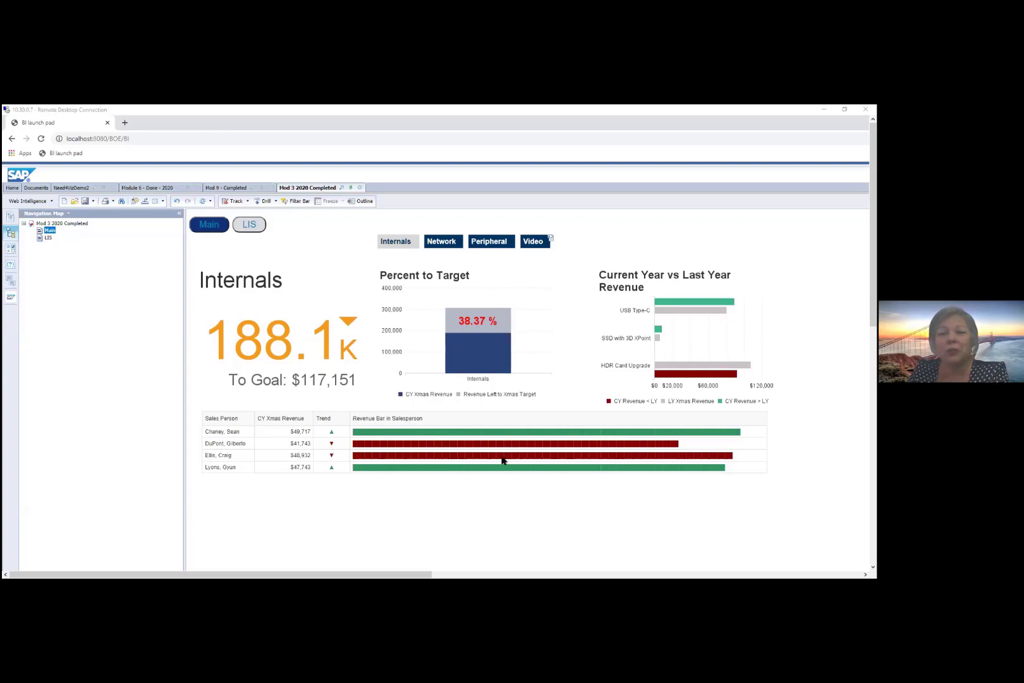
- Examine the salesperson trend indicators and the current year versus last year revenue chart for the Internals product group
left_click(334, 446)
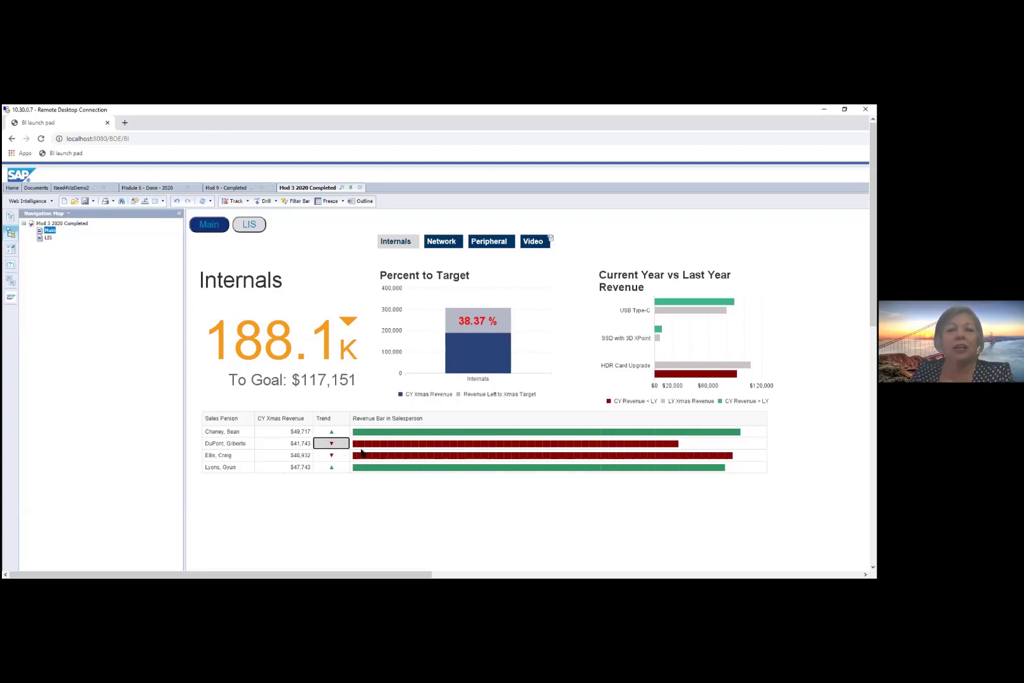
left_click(338, 470)
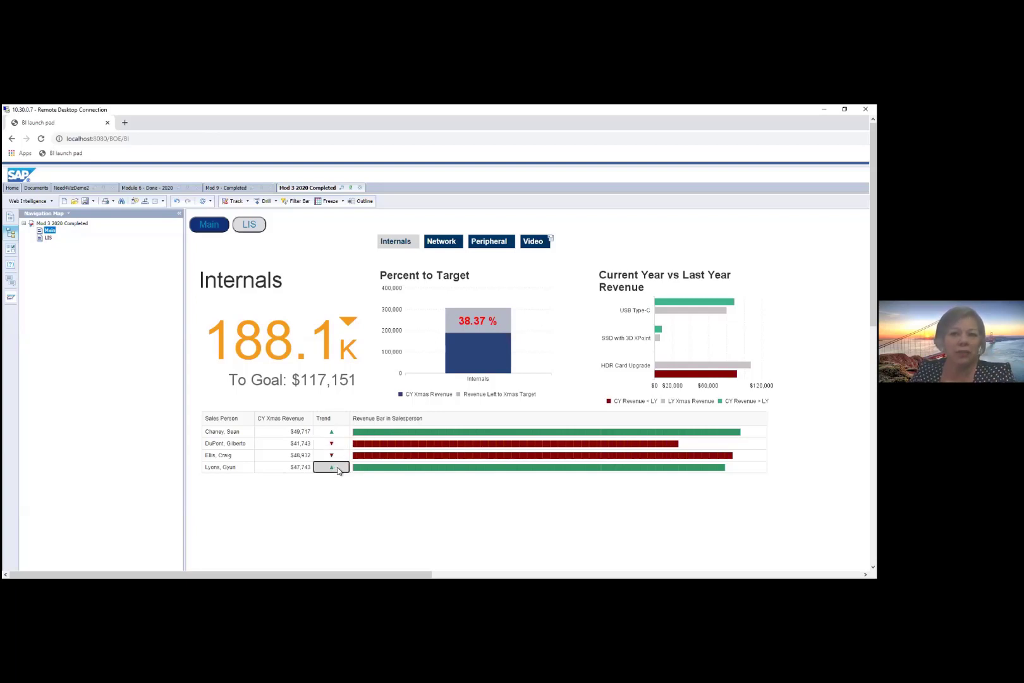
left_click(342, 500)
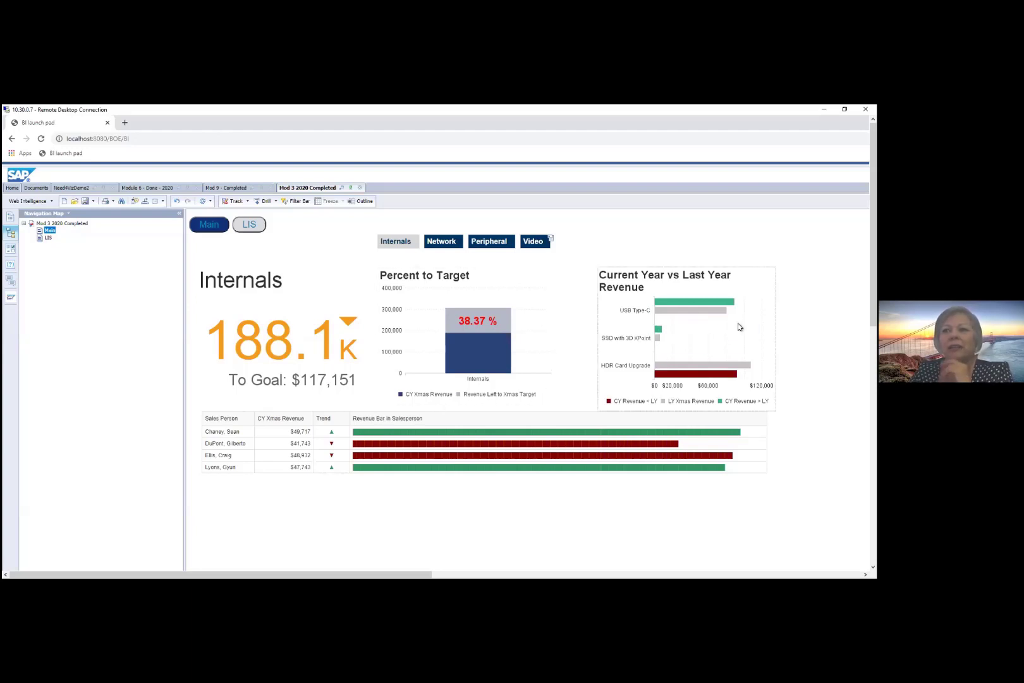
mouse_move(707, 367)
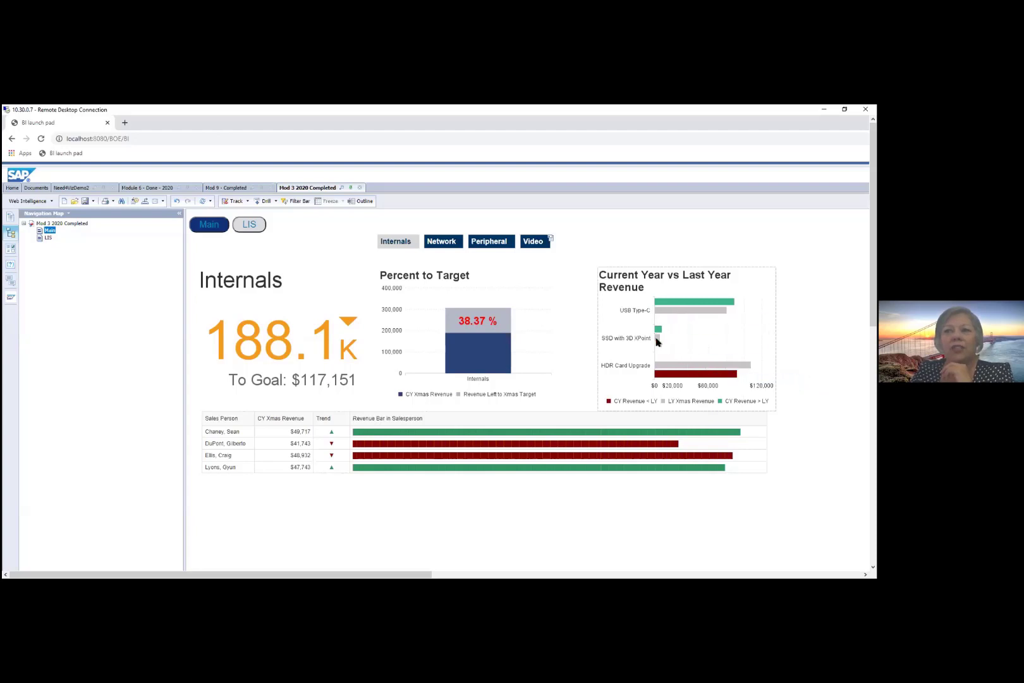
mouse_move(682, 315)
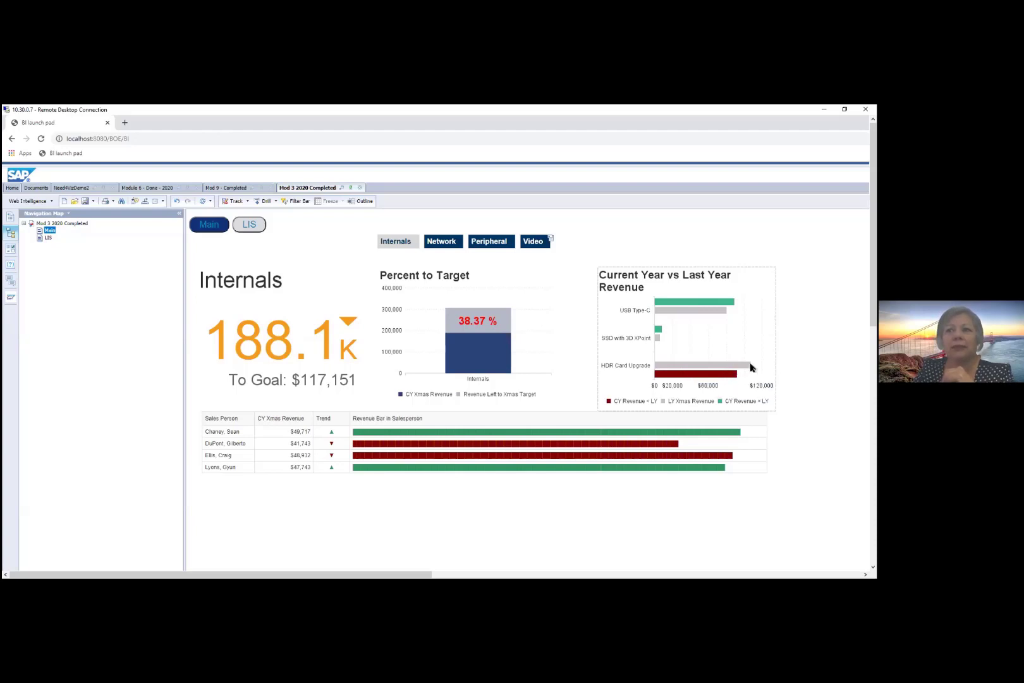
mouse_move(748, 370)
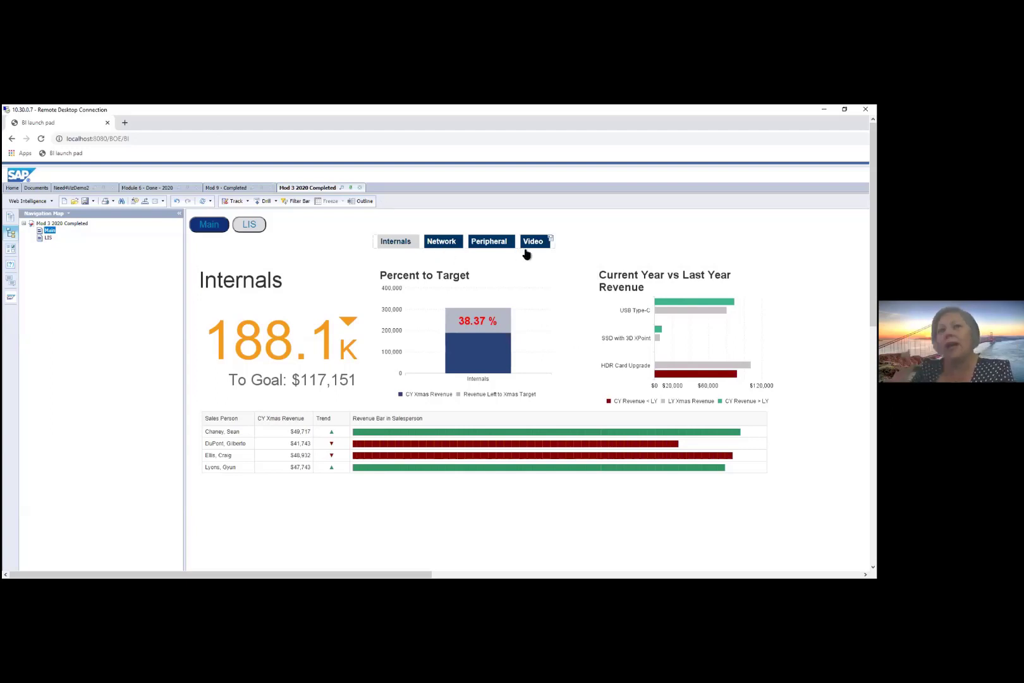
- Filter the Main dashboard by the Network, Peripheral and Video product groups in turn, ending on Peripheral
left_click(448, 245)
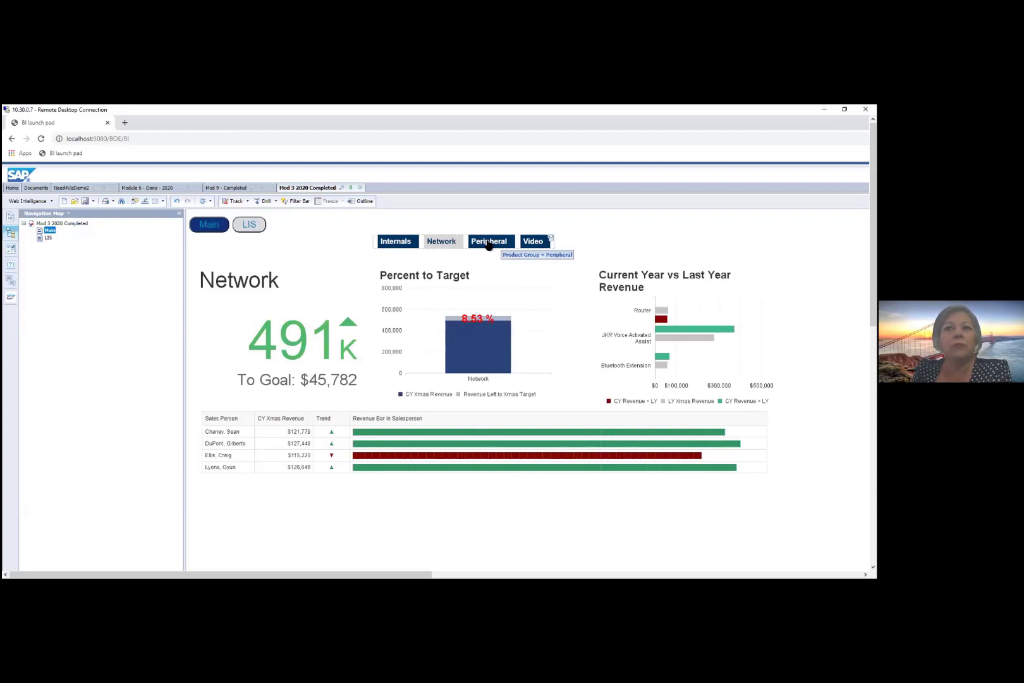
left_click(489, 244)
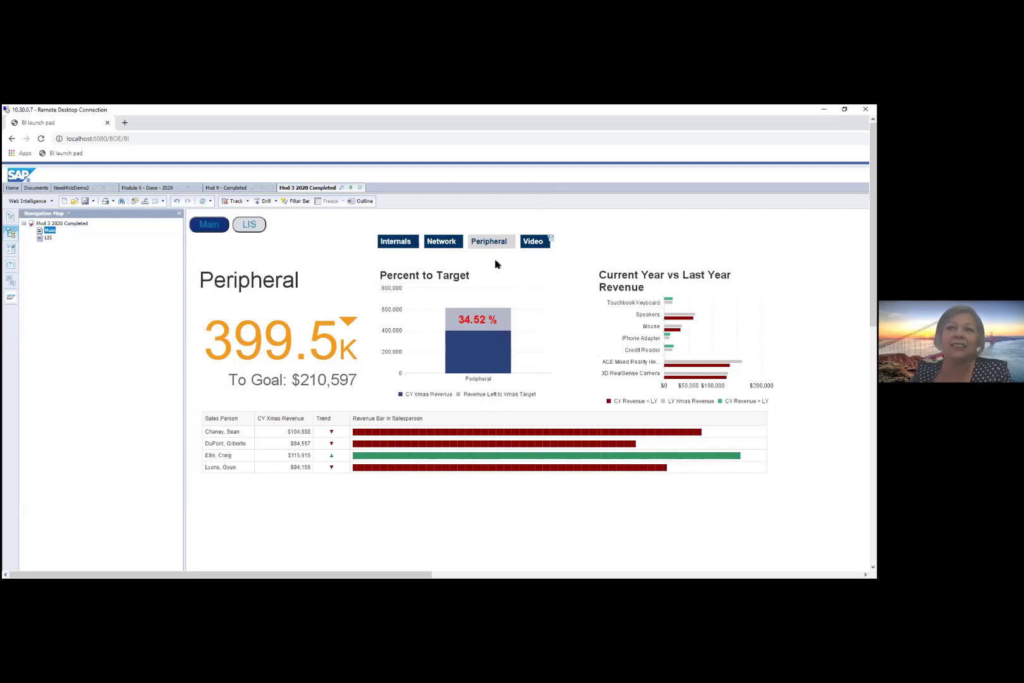
left_click(537, 242)
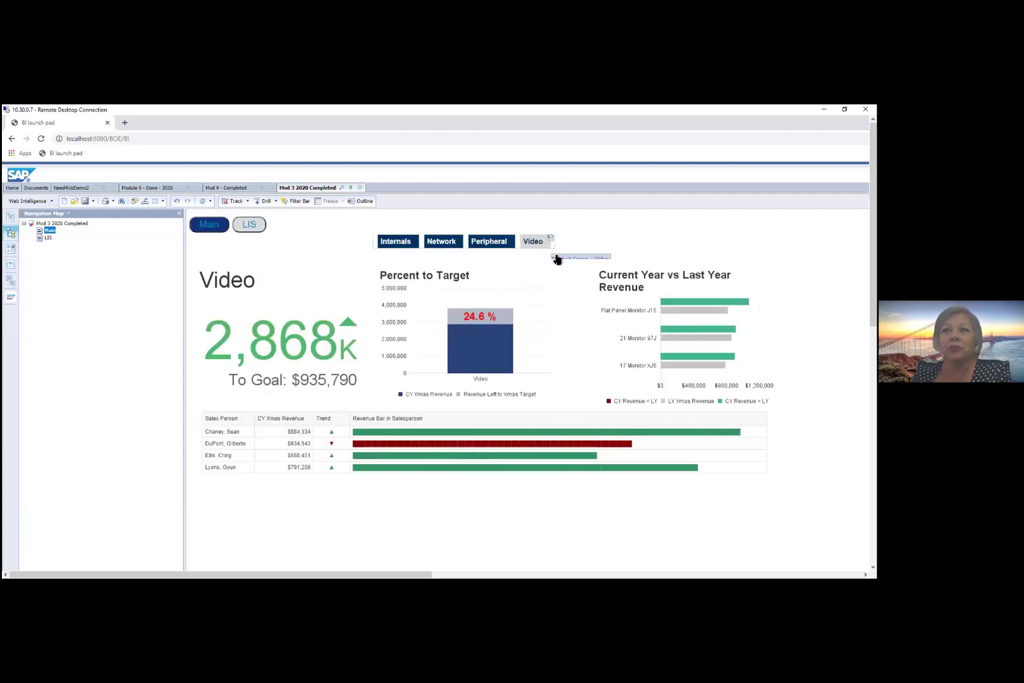
left_click(493, 244)
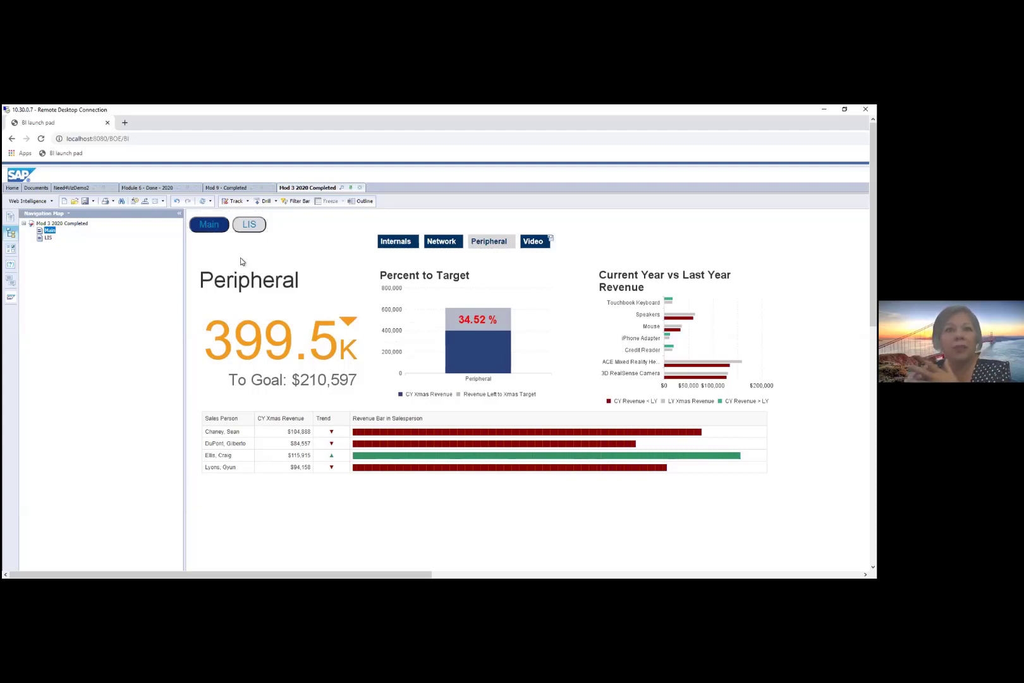
- View the LIS report with its weekly product figures and order alerts twice, returning to the Main report each time
left_click(250, 225)
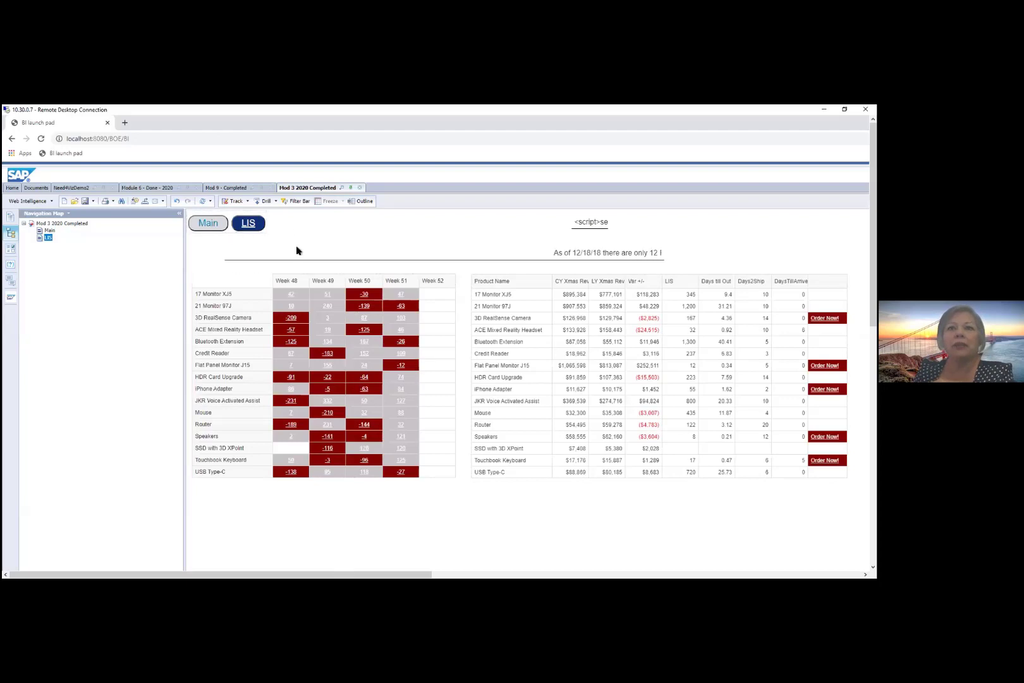
left_click(208, 225)
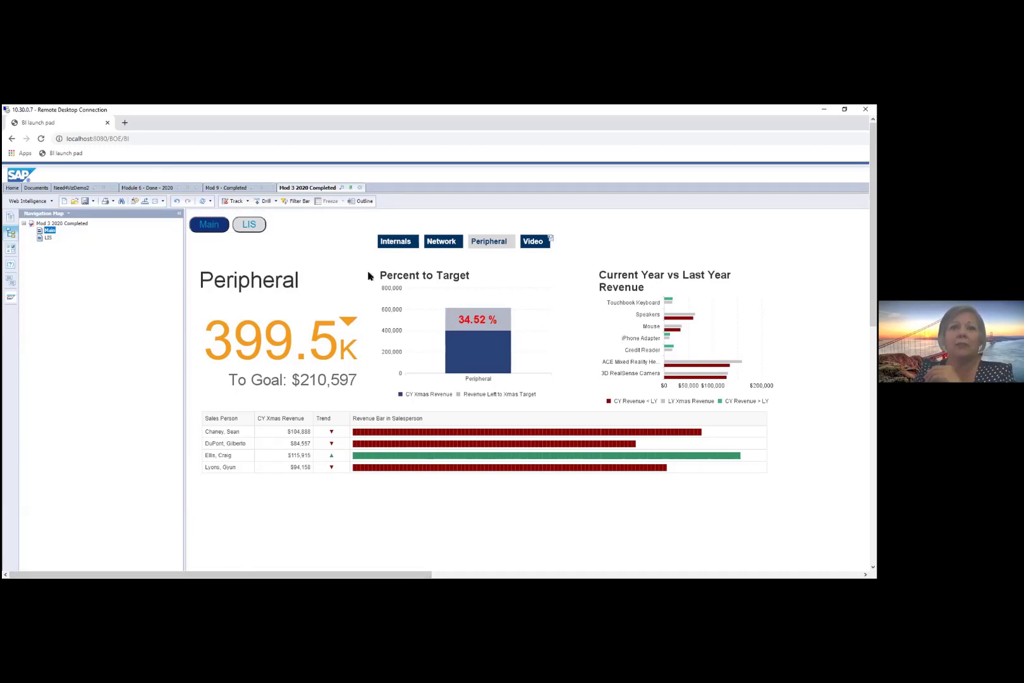
left_click(252, 226)
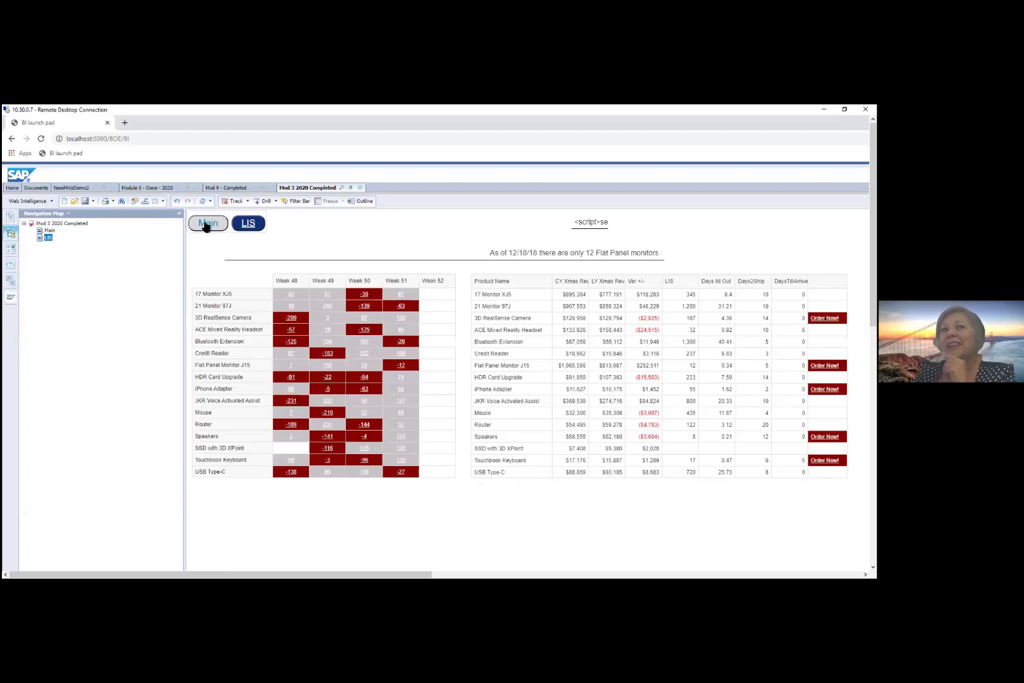
left_click(208, 224)
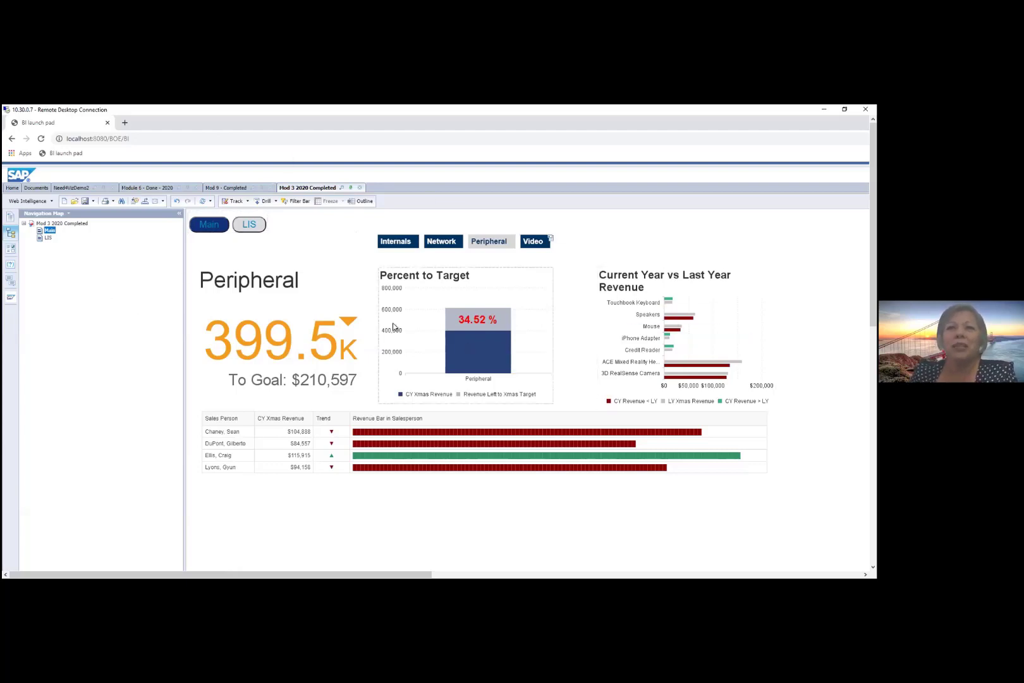
- Switch to the Mod 9 - Completed document and view the Outpatient department summary, ending on Inpatient
left_click(240, 189)
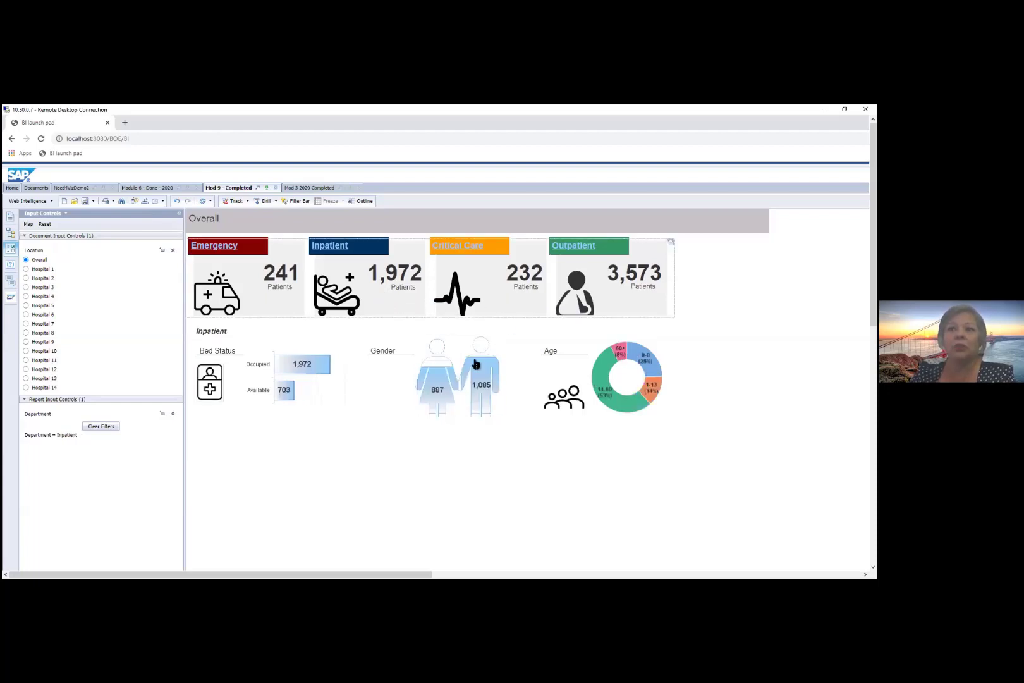
left_click(593, 302)
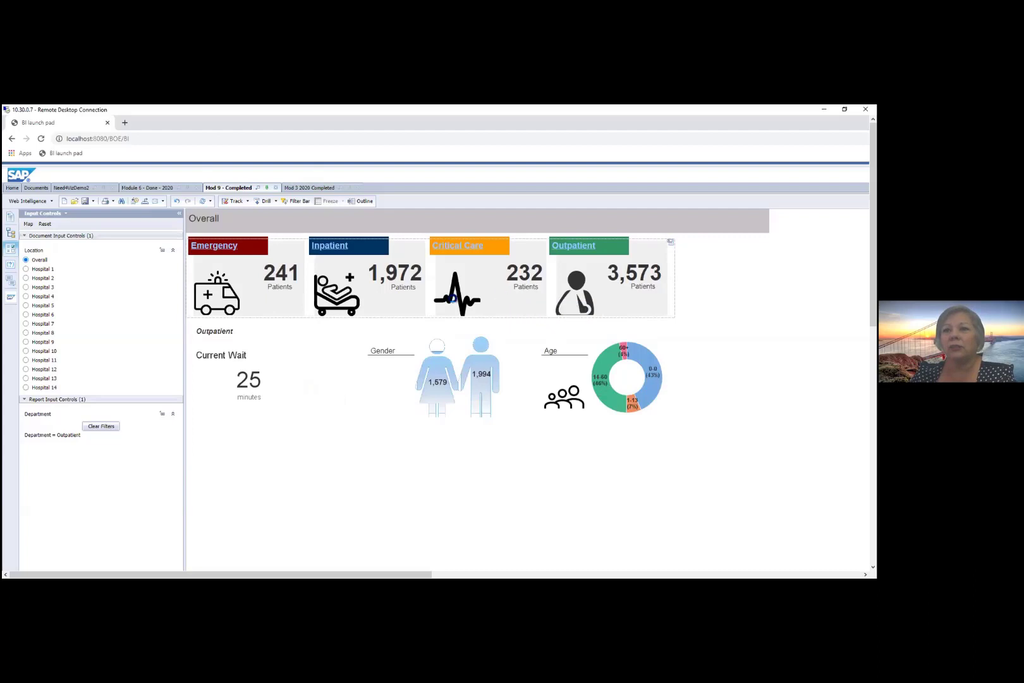
left_click(409, 302)
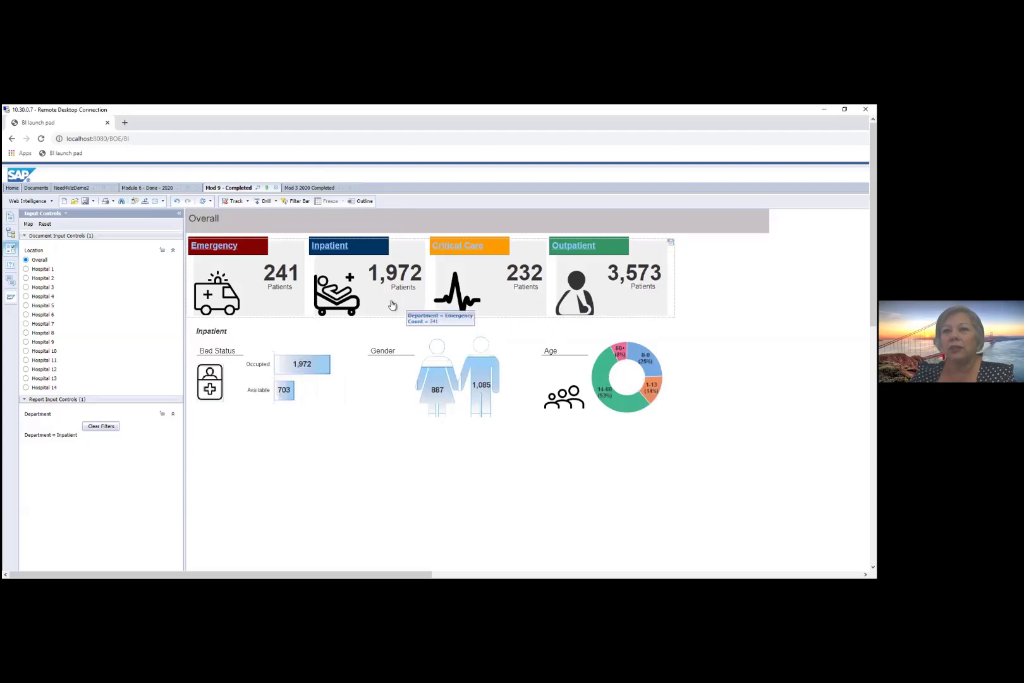
- View the Inpatient, Critical Care and Outpatient detail reports for all locations, returning to the overview after each one
left_click(334, 247)
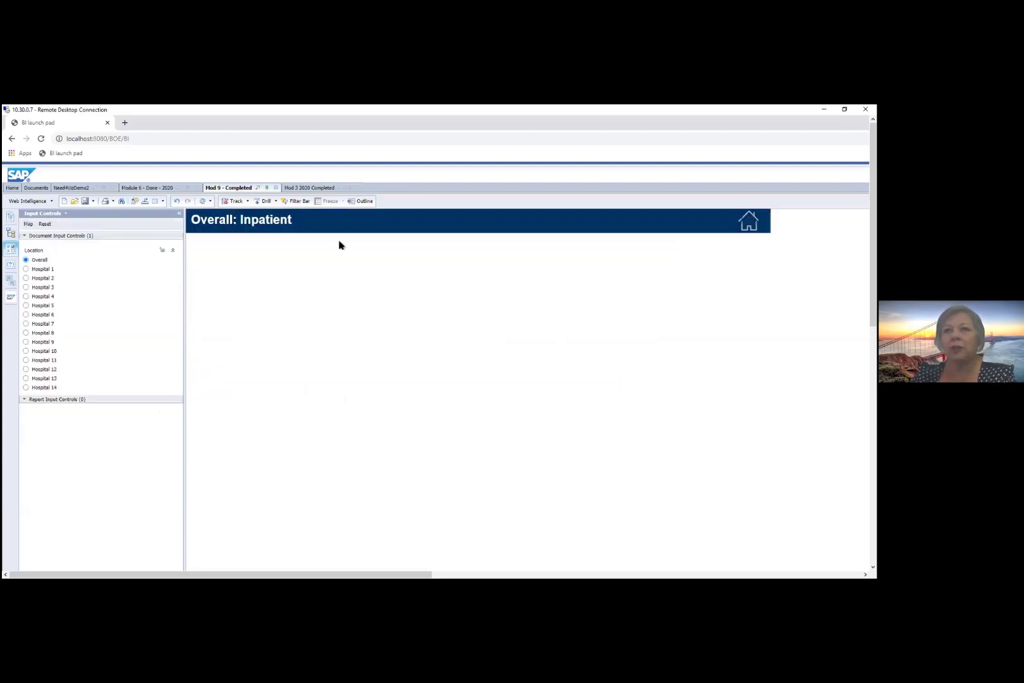
left_click(750, 222)
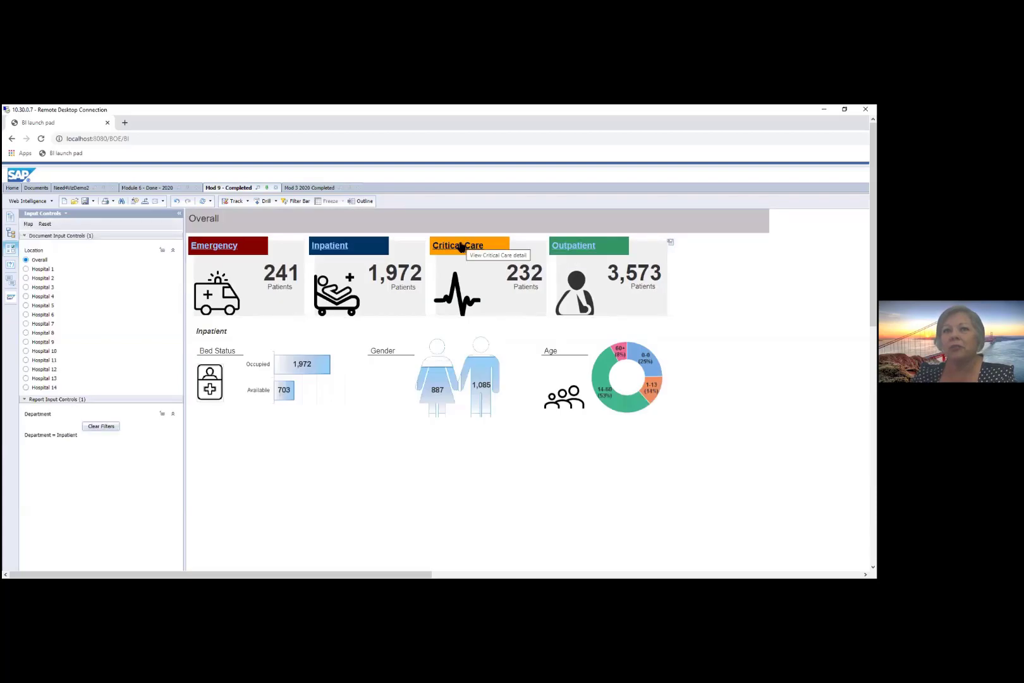
left_click(460, 246)
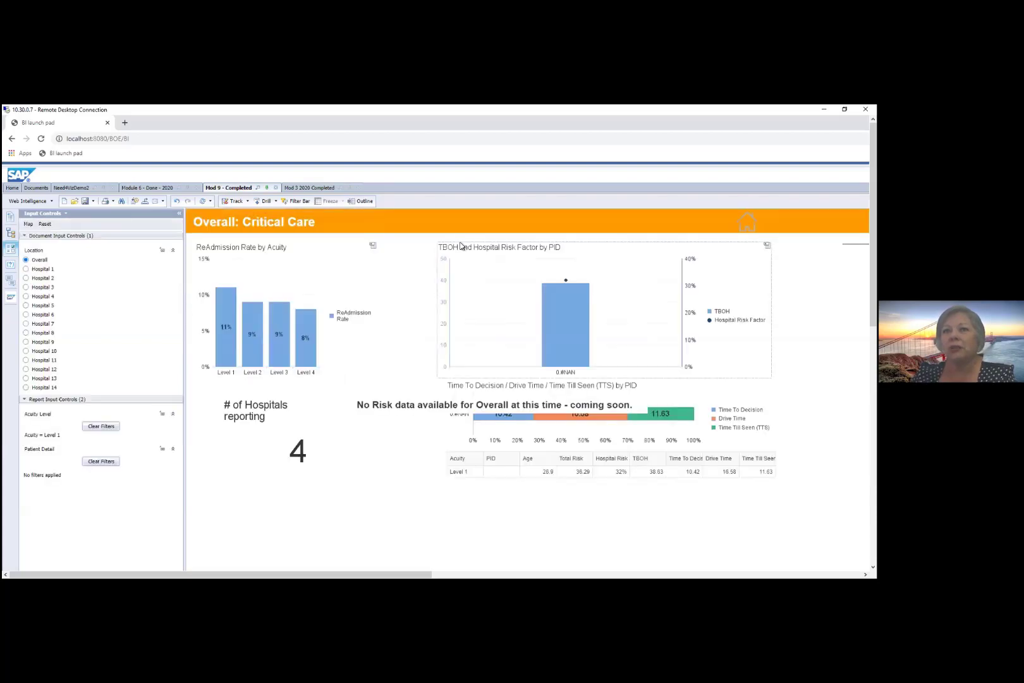
left_click(746, 222)
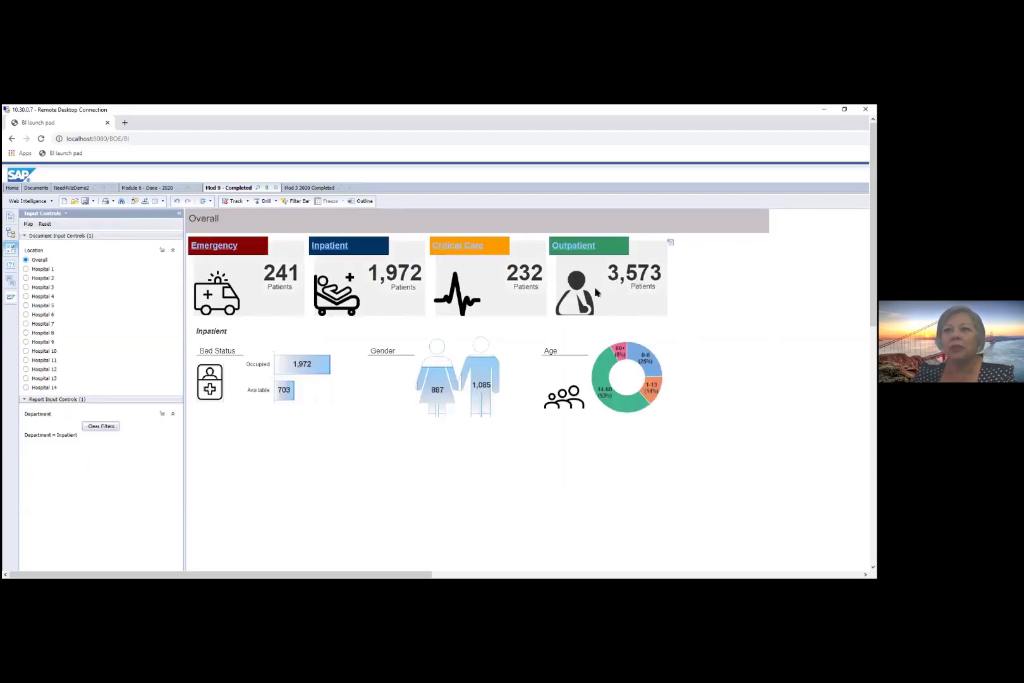
left_click(575, 246)
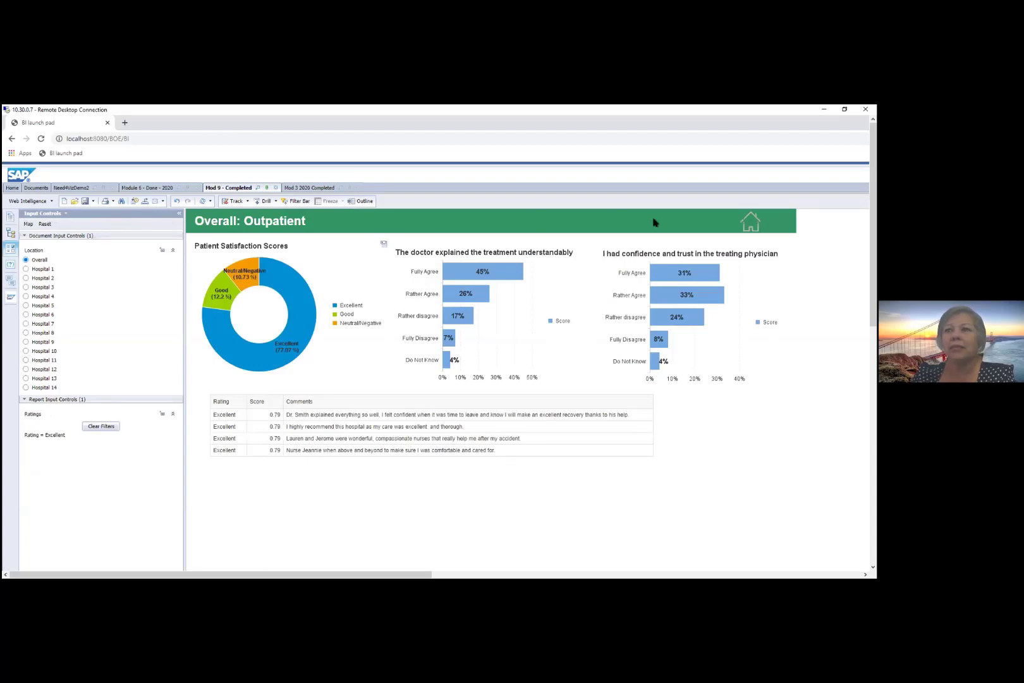
left_click(749, 222)
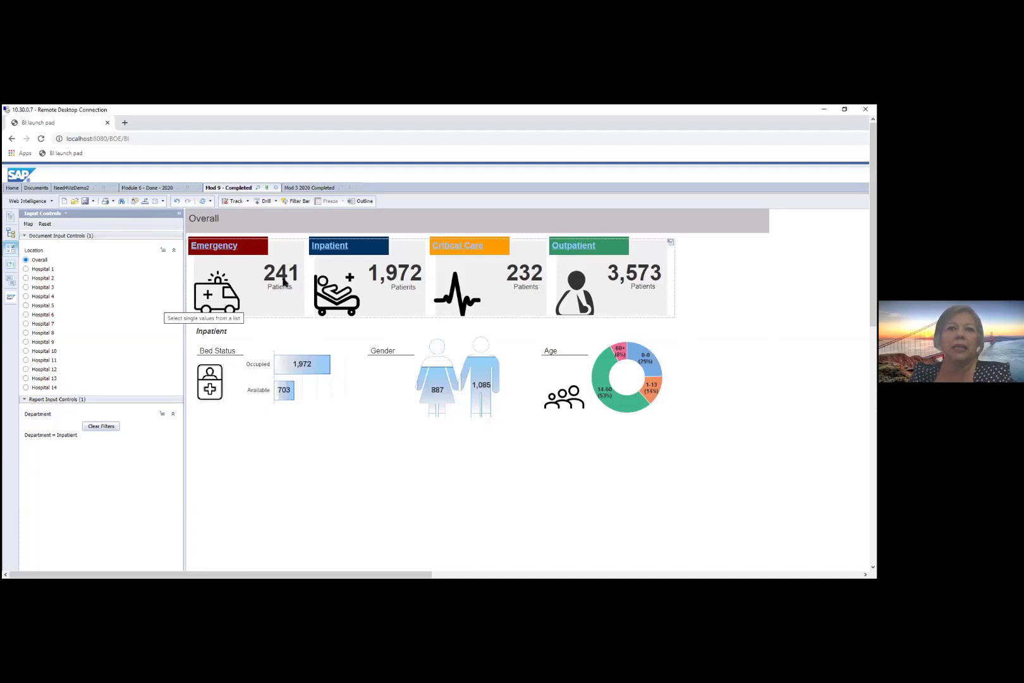
- Filter the hospital overview by location for Hospital 1, Hospital 2 and Hospital 3 in turn, ending on Hospital 3
left_click(26, 269)
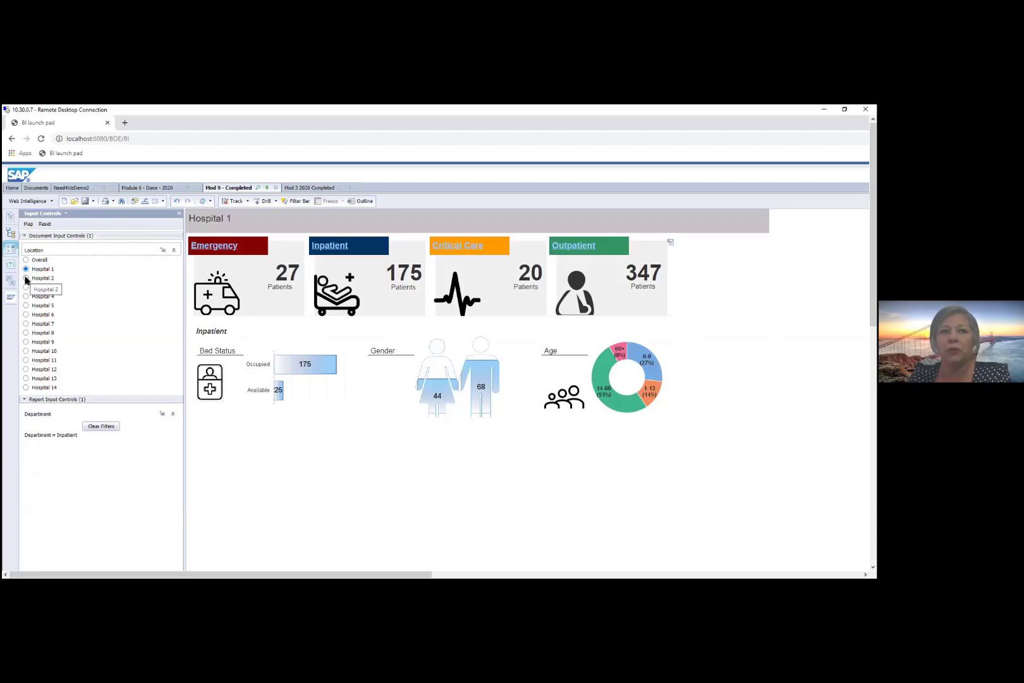
left_click(26, 279)
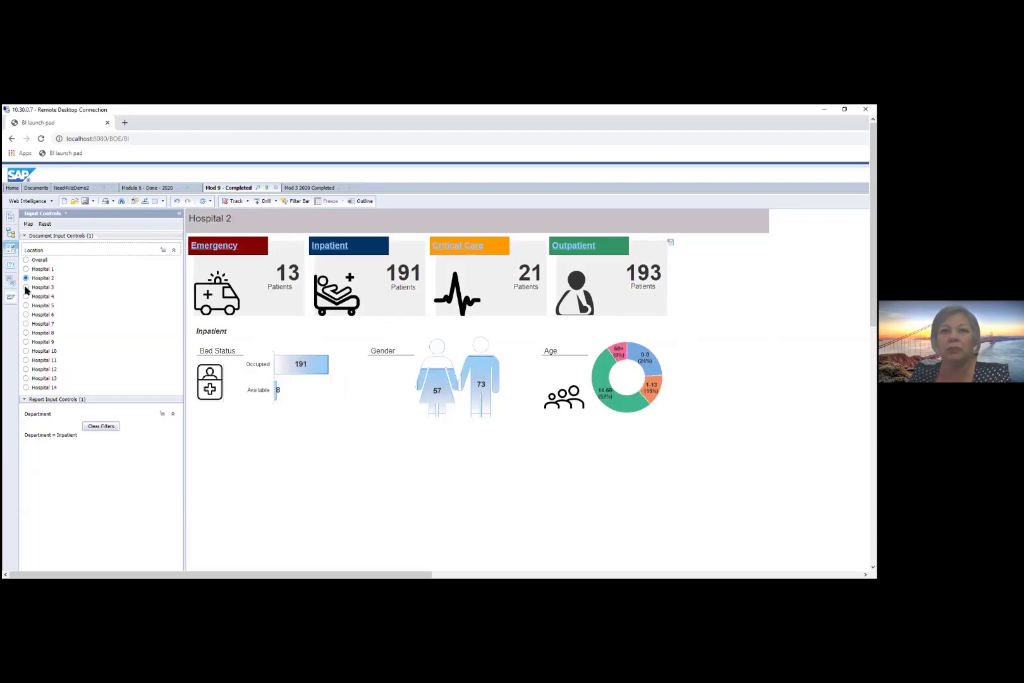
left_click(25, 287)
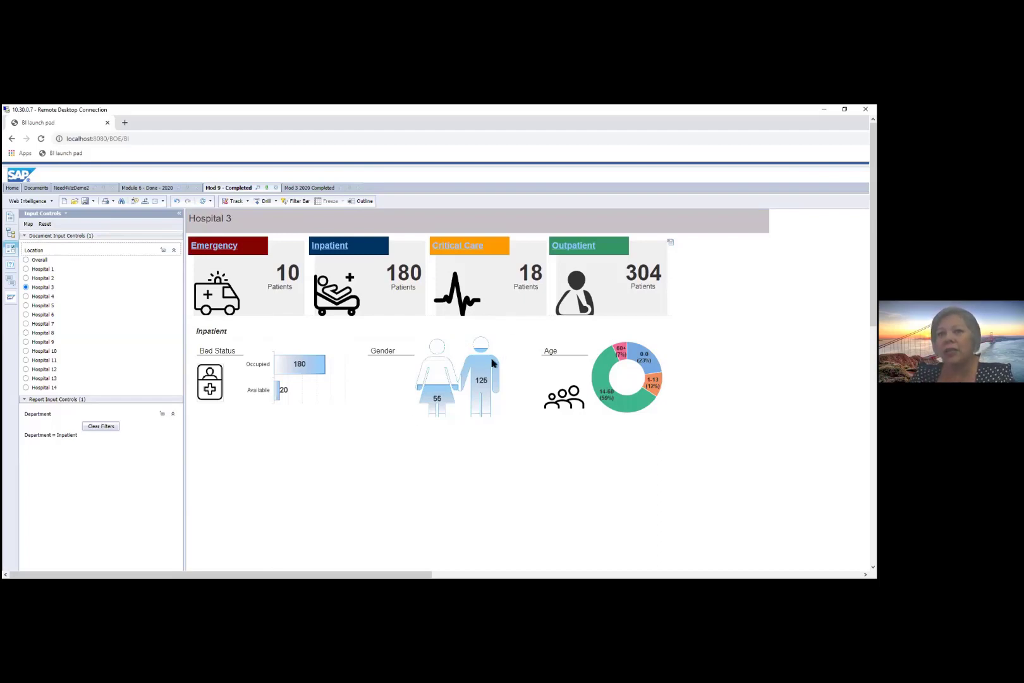
- Compare Hospital 3's Outpatient, Emergency and Critical Care department summaries, ending on Critical Care
left_click(614, 295)
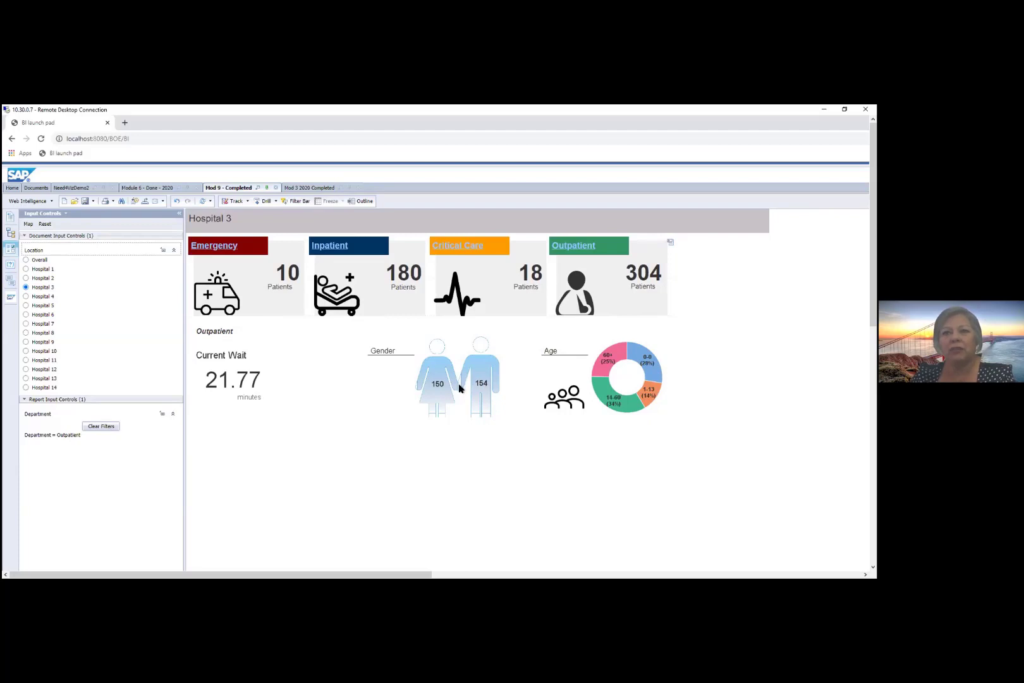
left_click(384, 296)
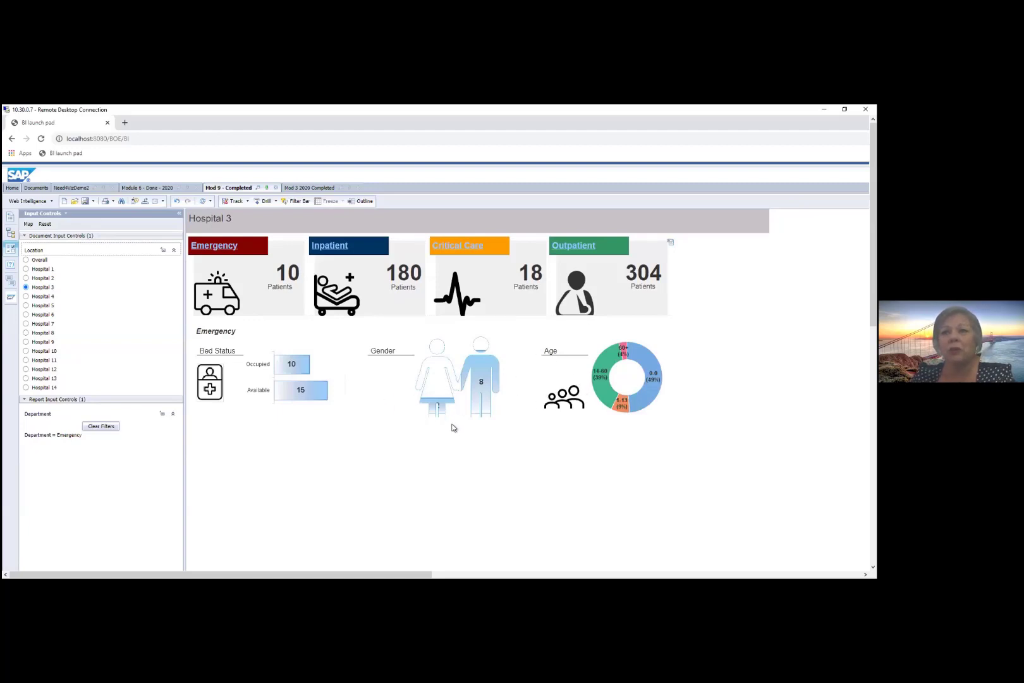
left_click(258, 305)
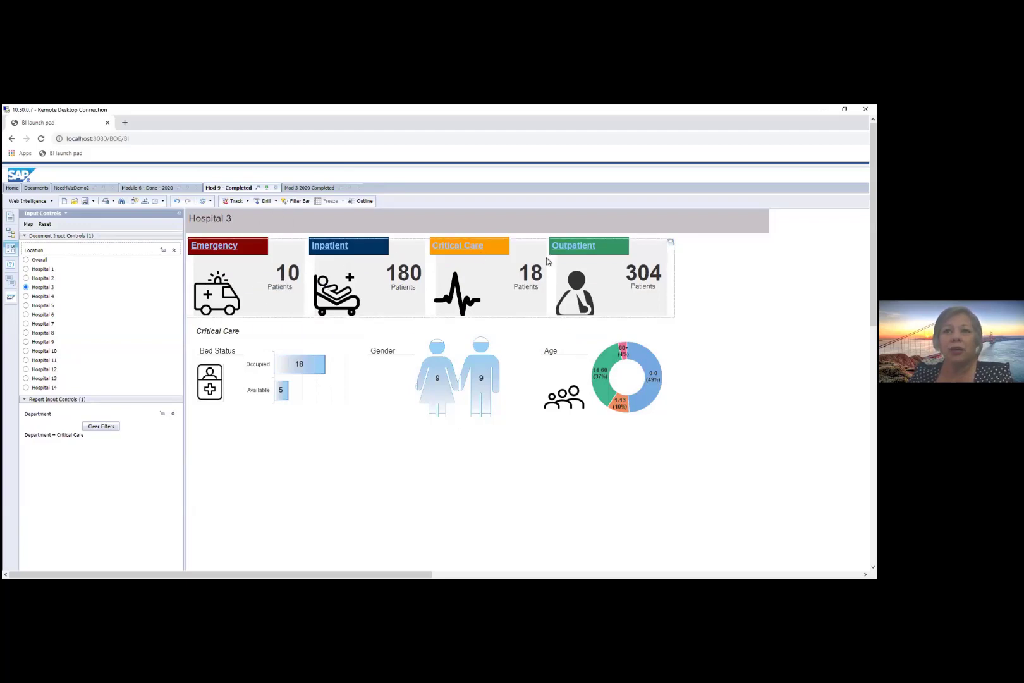
- Switch to the Module 6 - Done - 2020 document and review its Customers, Orders and Compare reports, ending on Customers
left_click(146, 189)
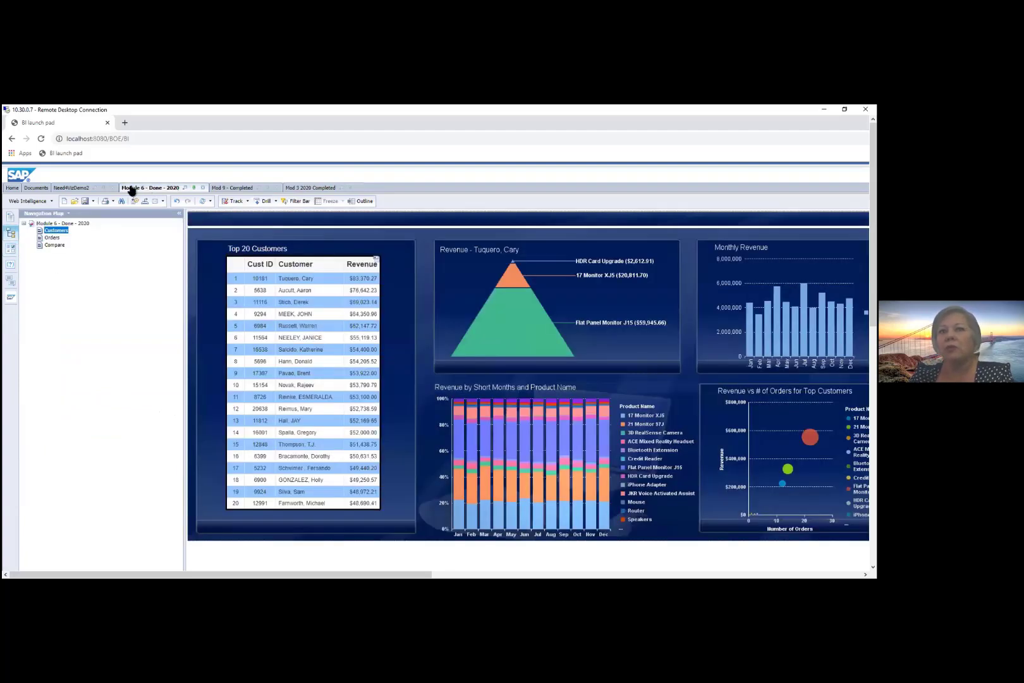
mouse_move(528, 415)
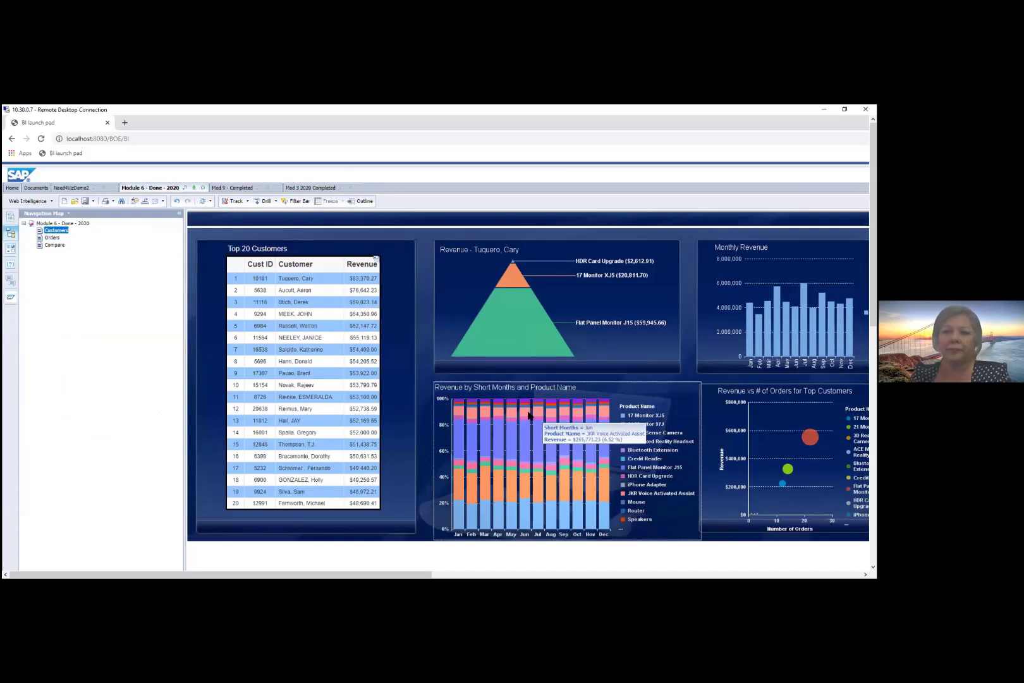
left_click(53, 238)
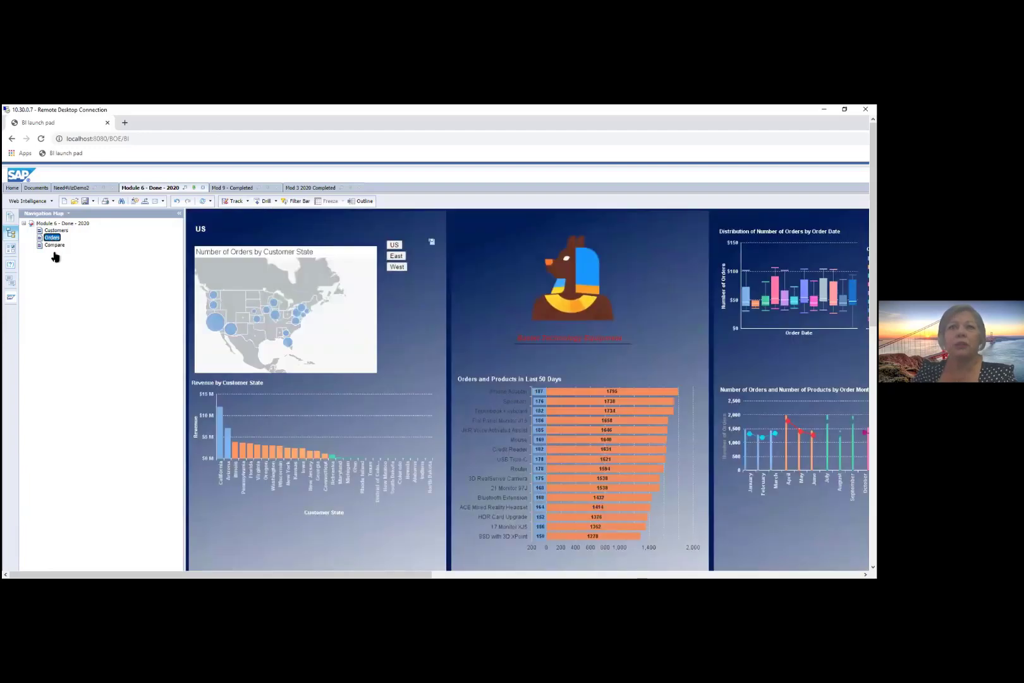
left_click(55, 245)
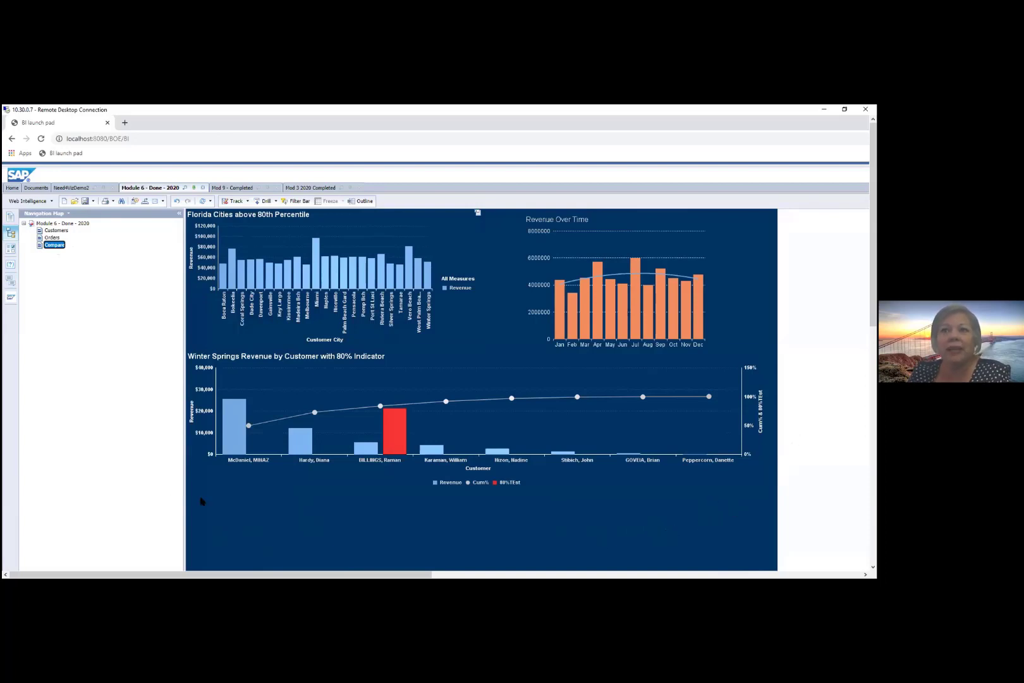
left_click(50, 238)
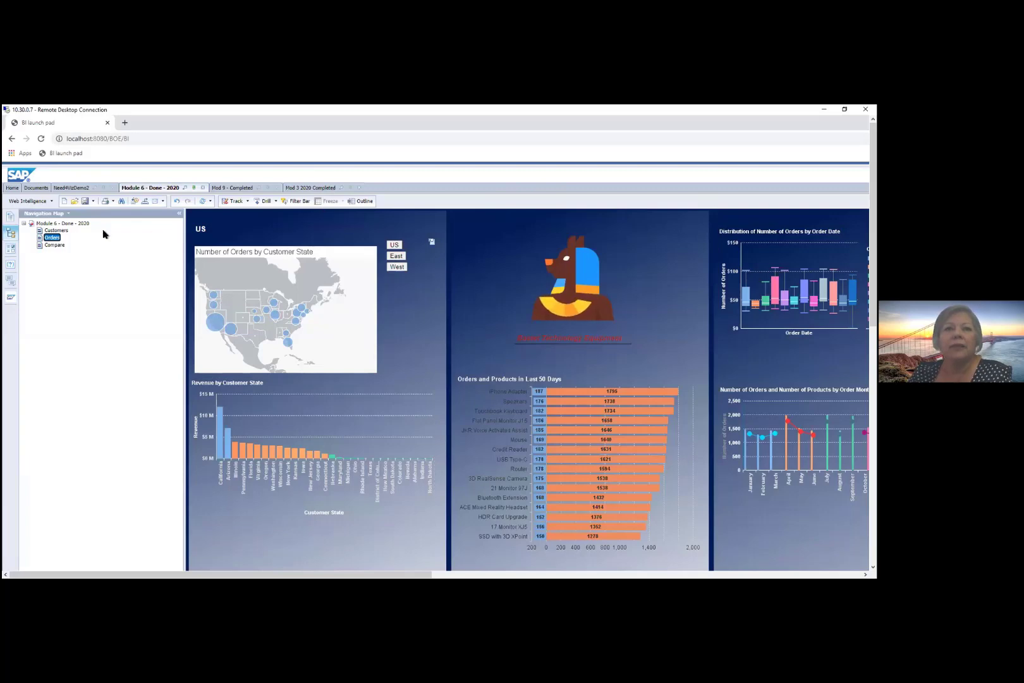
left_click(46, 232)
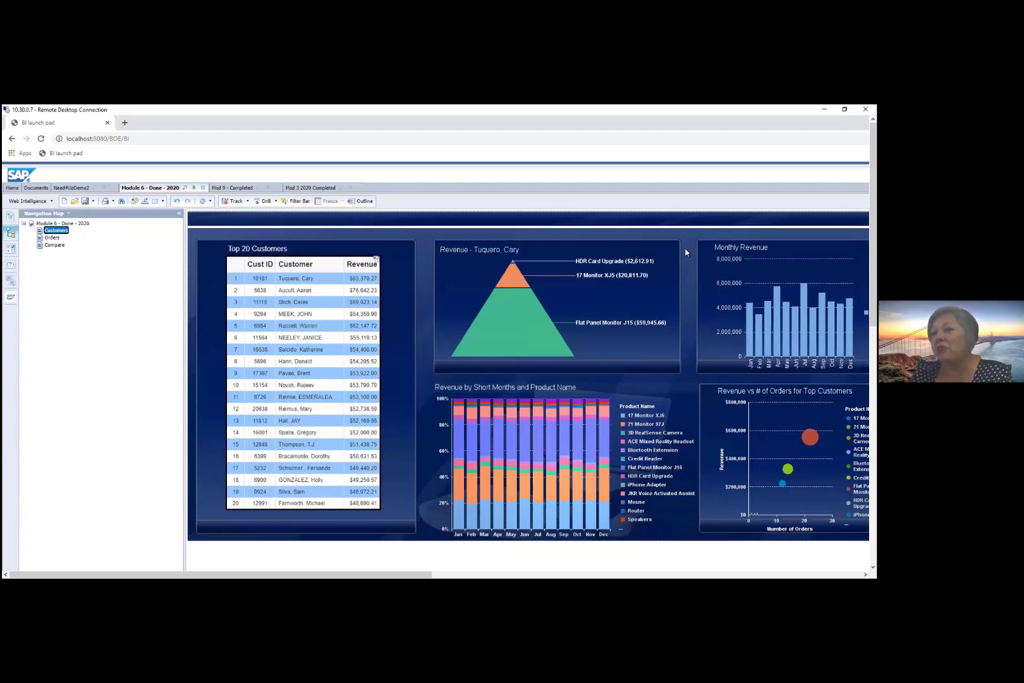
- Look at the Mod 3 2020 Completed document, return to Module 6 - Done - 2020 and review its Orders and Compare reports, ending on Orders
left_click(308, 188)
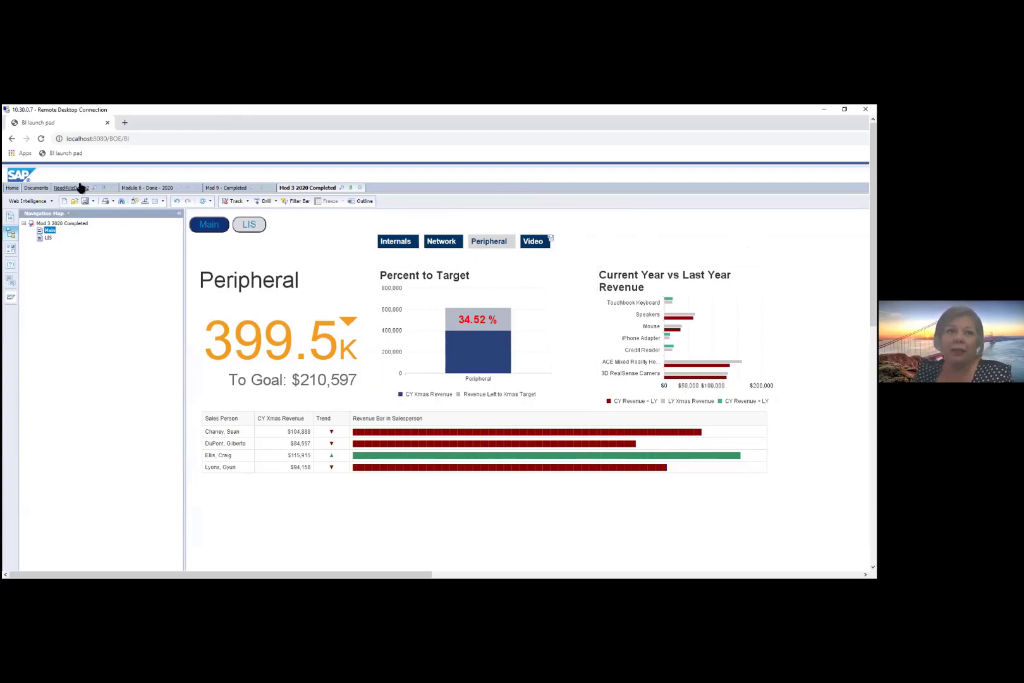
left_click(151, 190)
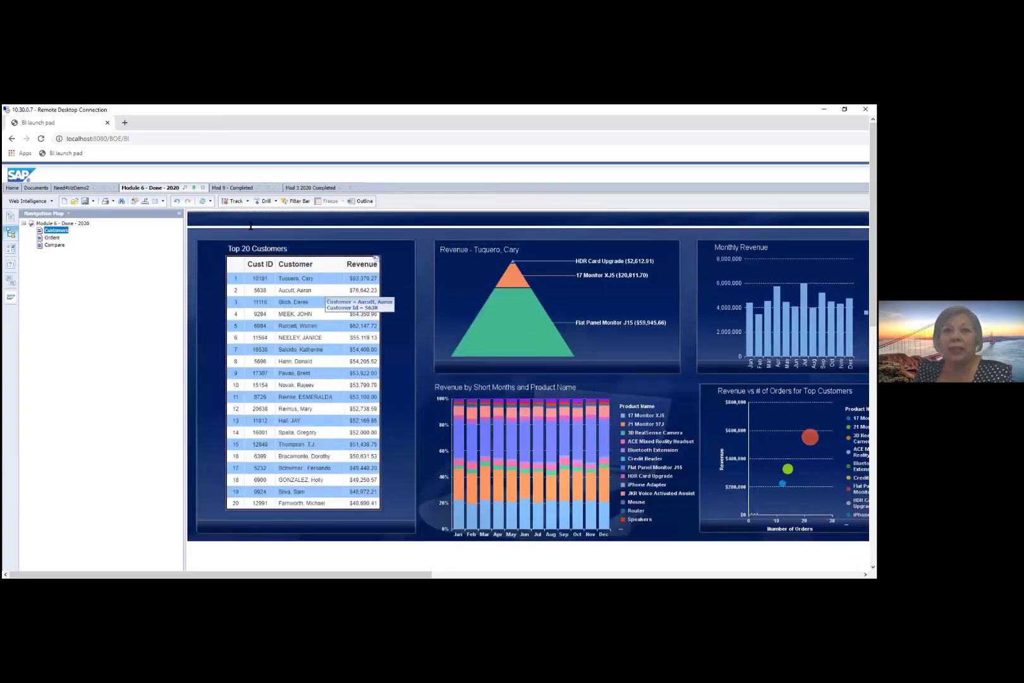
left_click(51, 237)
left_click(47, 245)
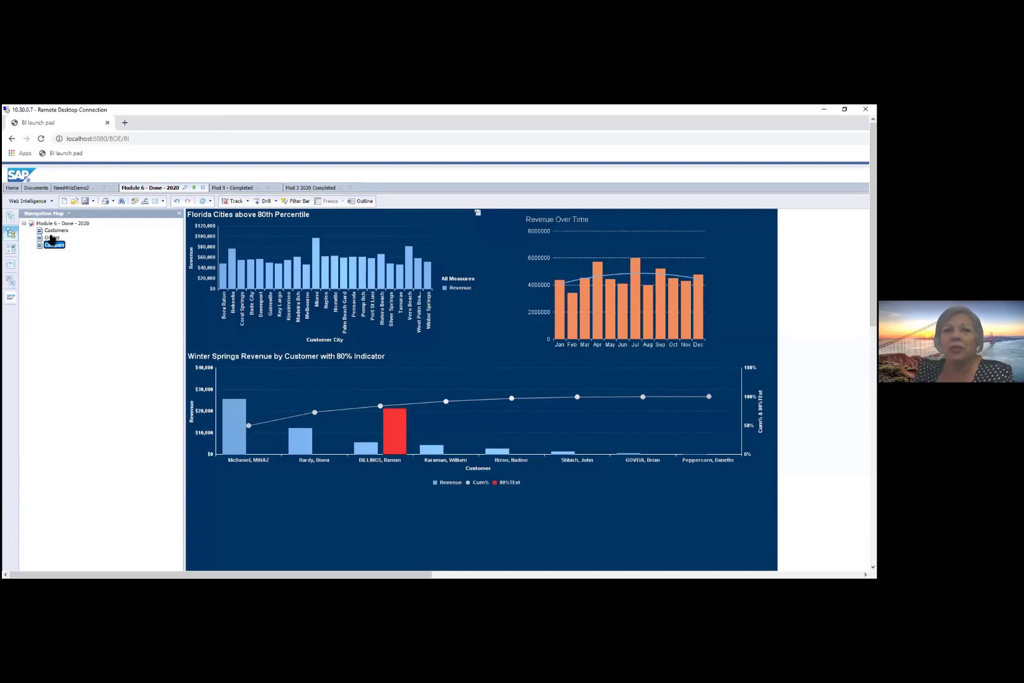
left_click(52, 238)
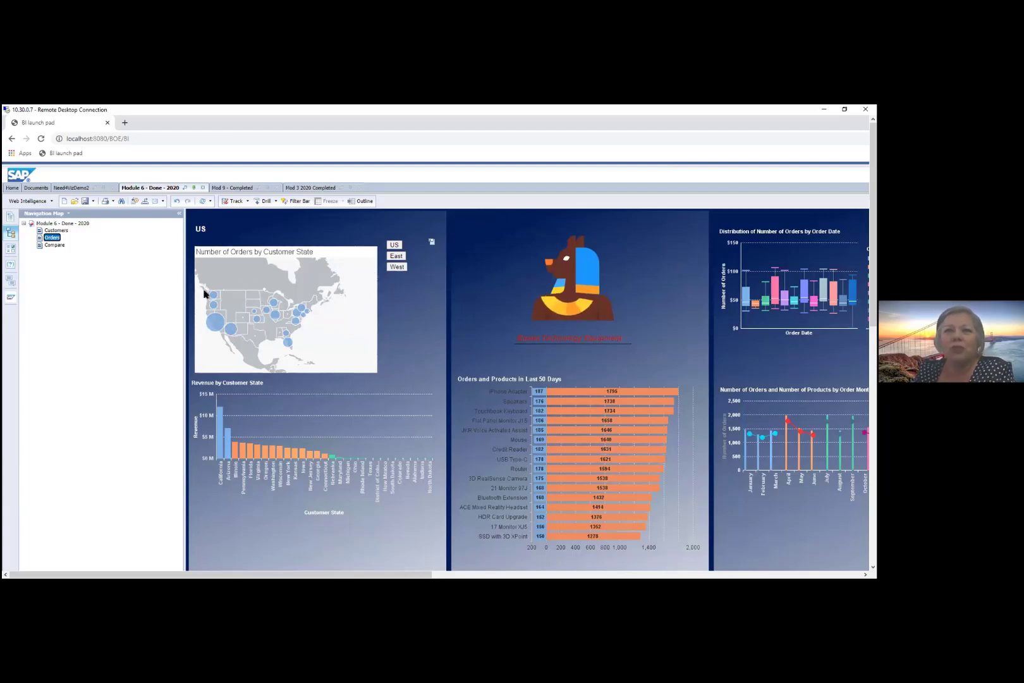
- Switch the Number of Orders by Customer State map among the East, West and US regions, ending on West
left_click(396, 256)
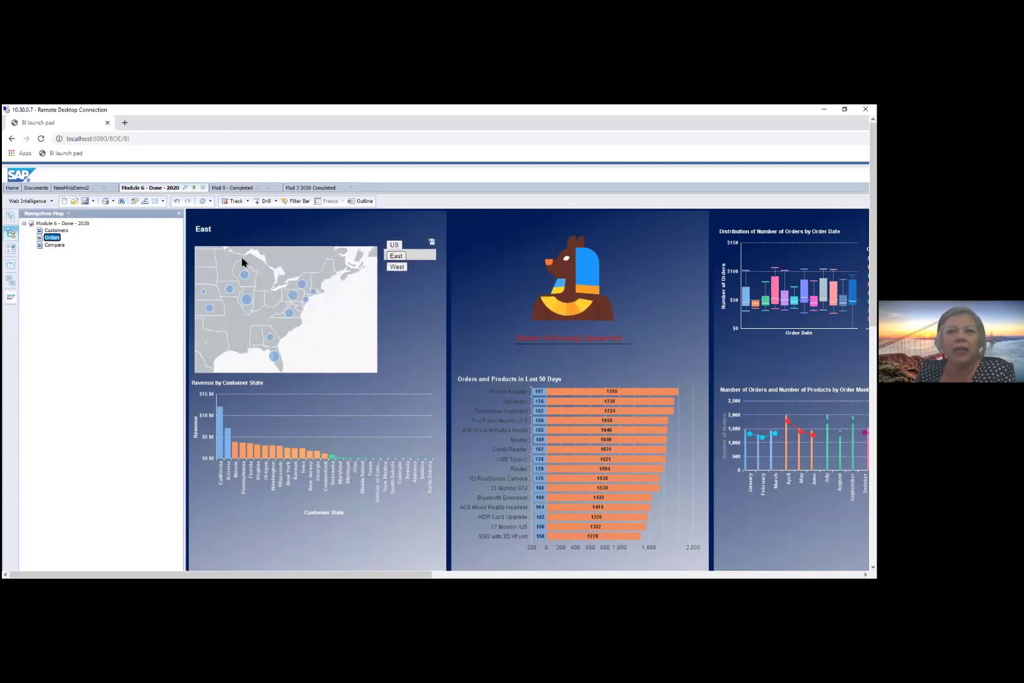
left_click(395, 268)
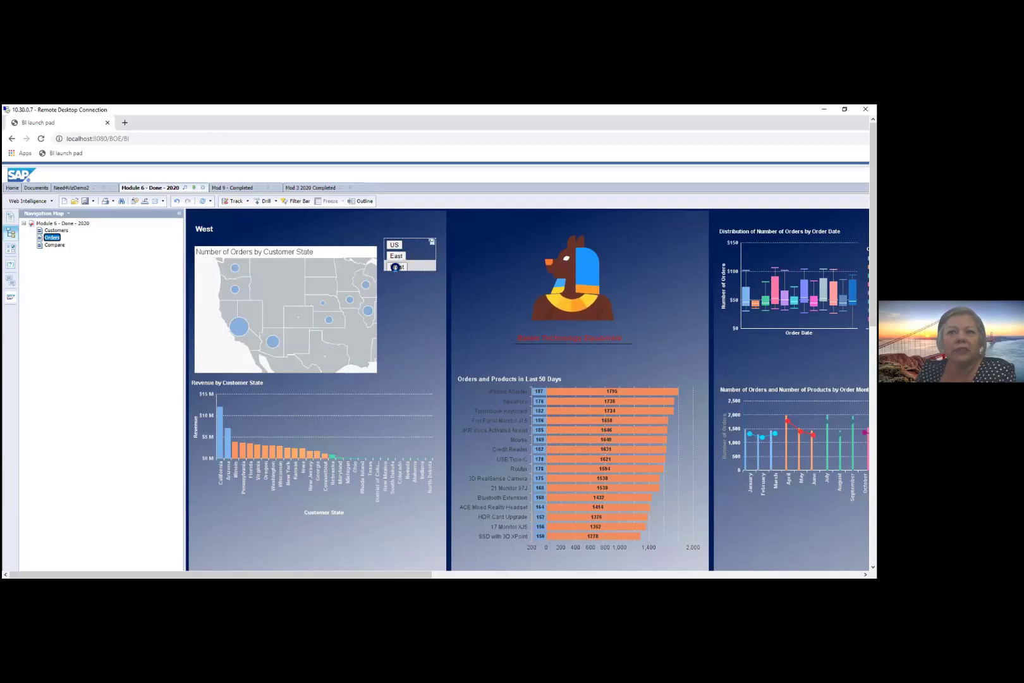
left_click(396, 256)
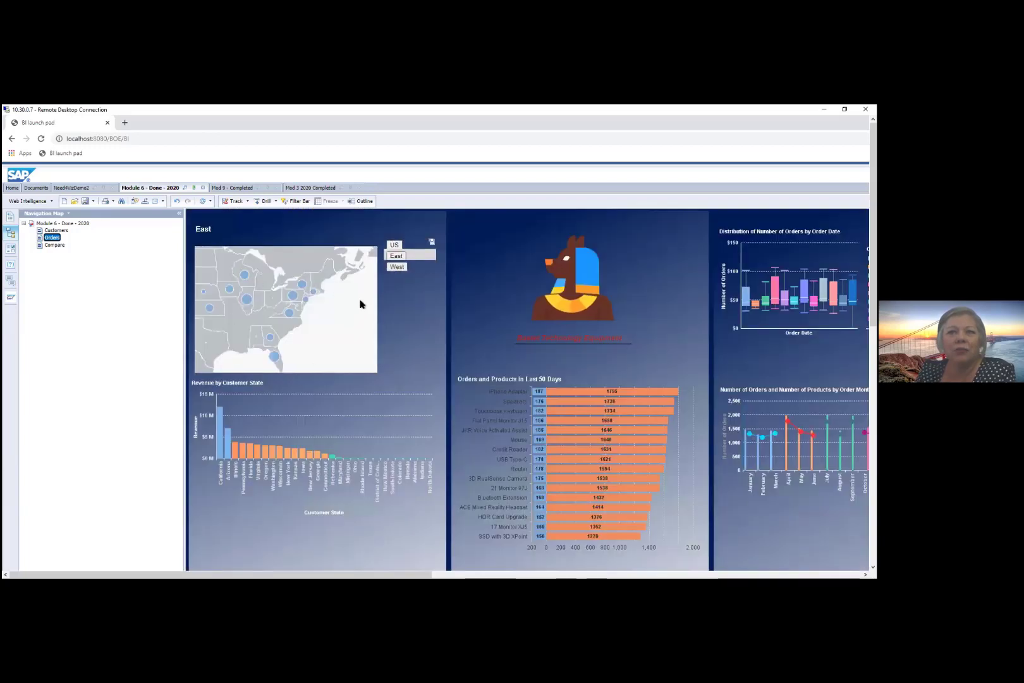
left_click(394, 246)
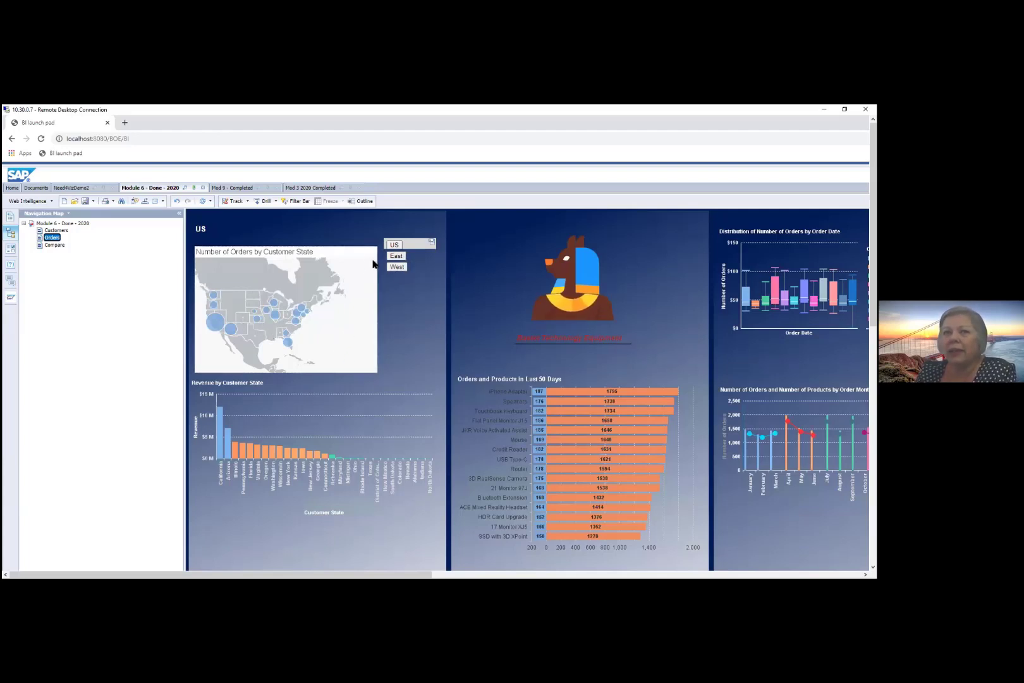
left_click(394, 257)
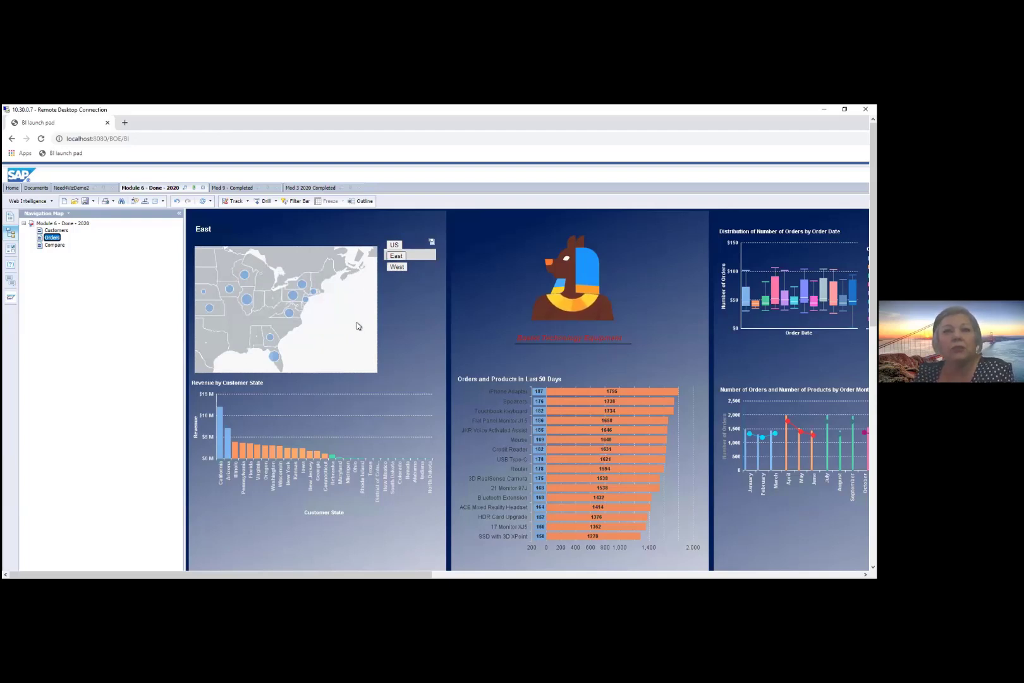
left_click(399, 266)
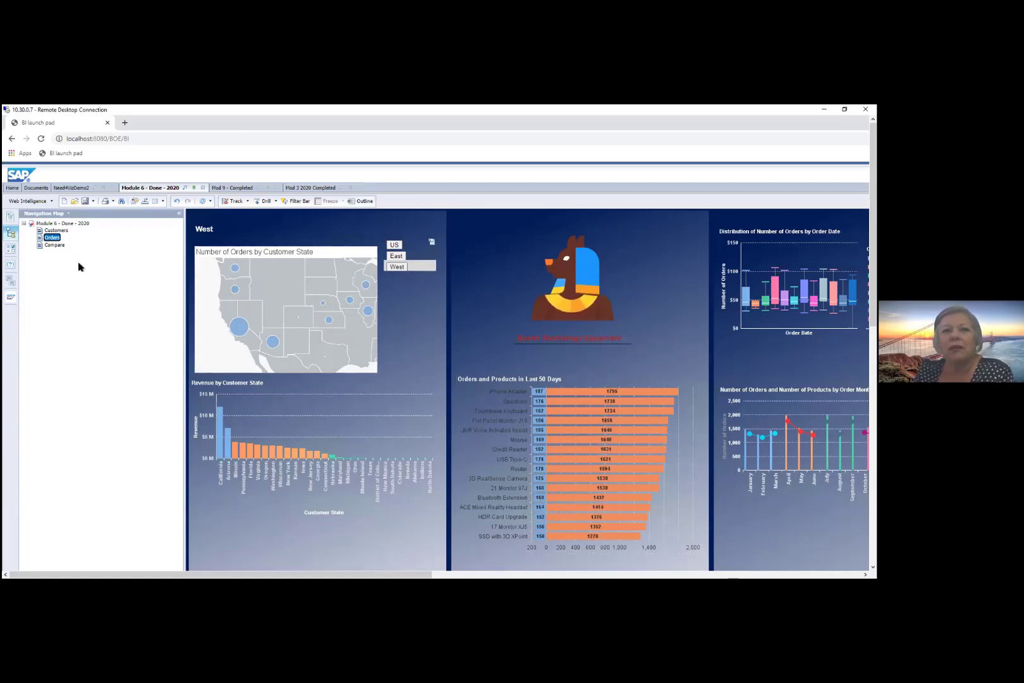
- Show the Customers report's input controls and switch its Time Period between Quarterly and Monthly, ending on Quarterly
left_click(53, 230)
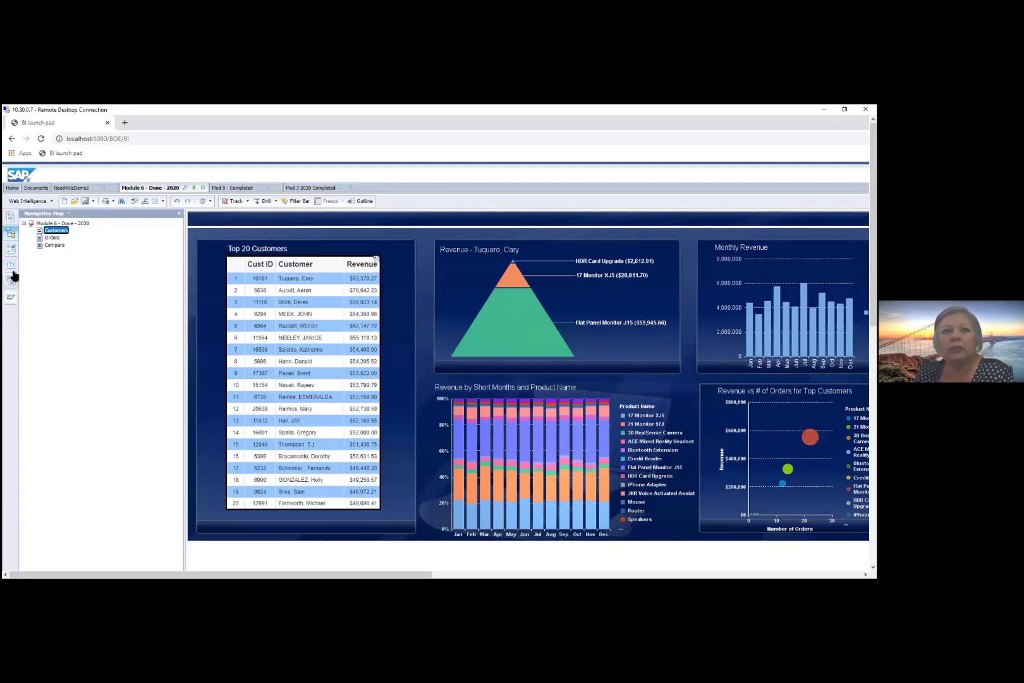
left_click(11, 250)
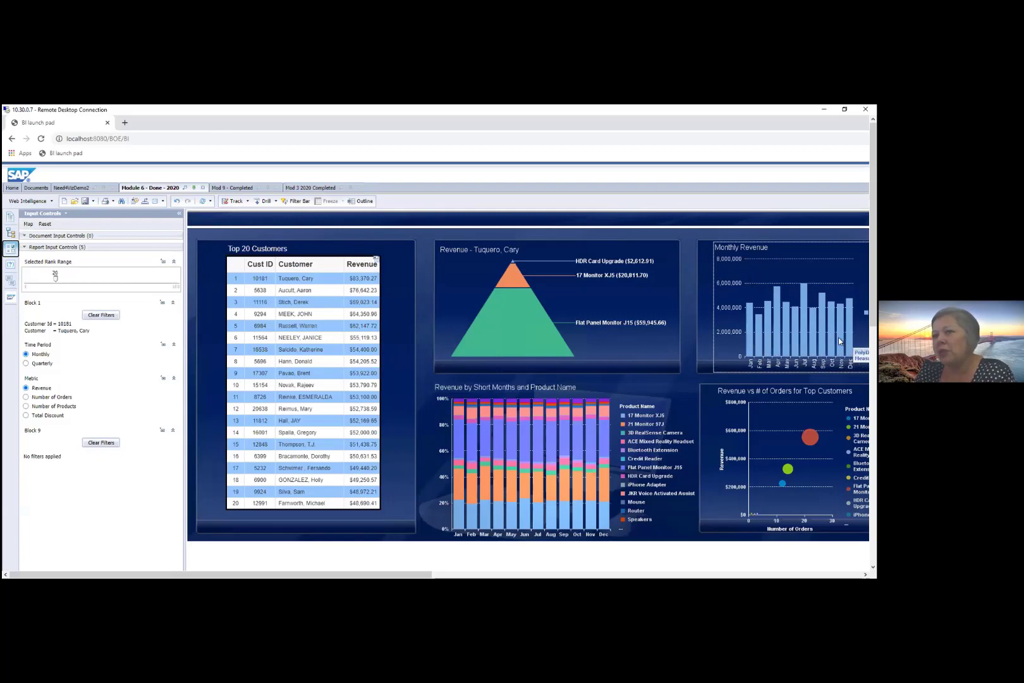
left_click(42, 364)
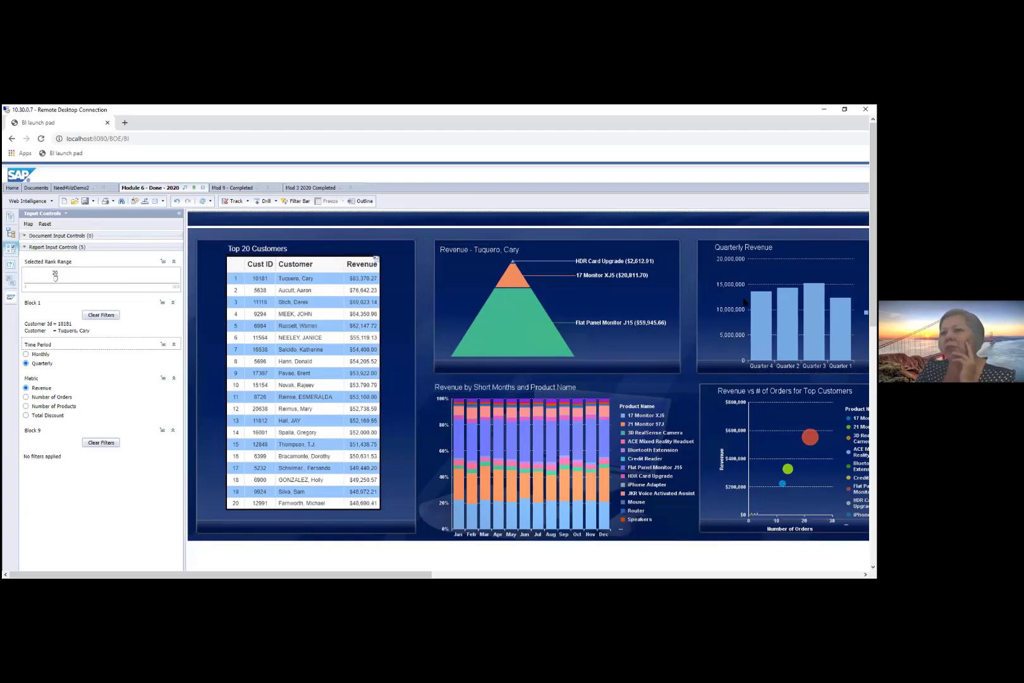
mouse_move(780, 318)
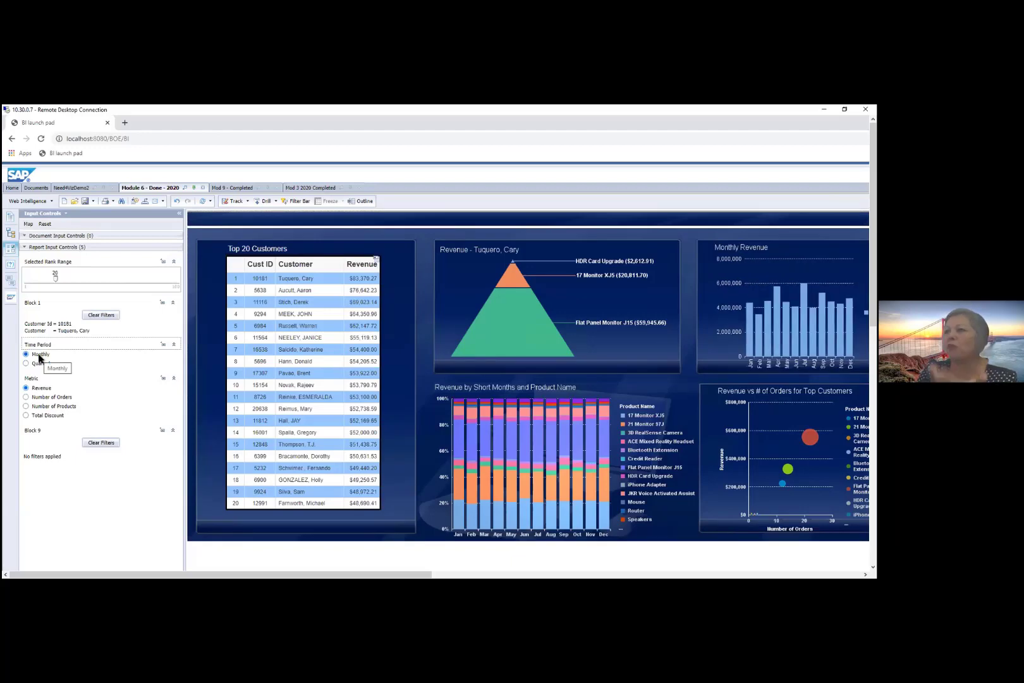
left_click(36, 363)
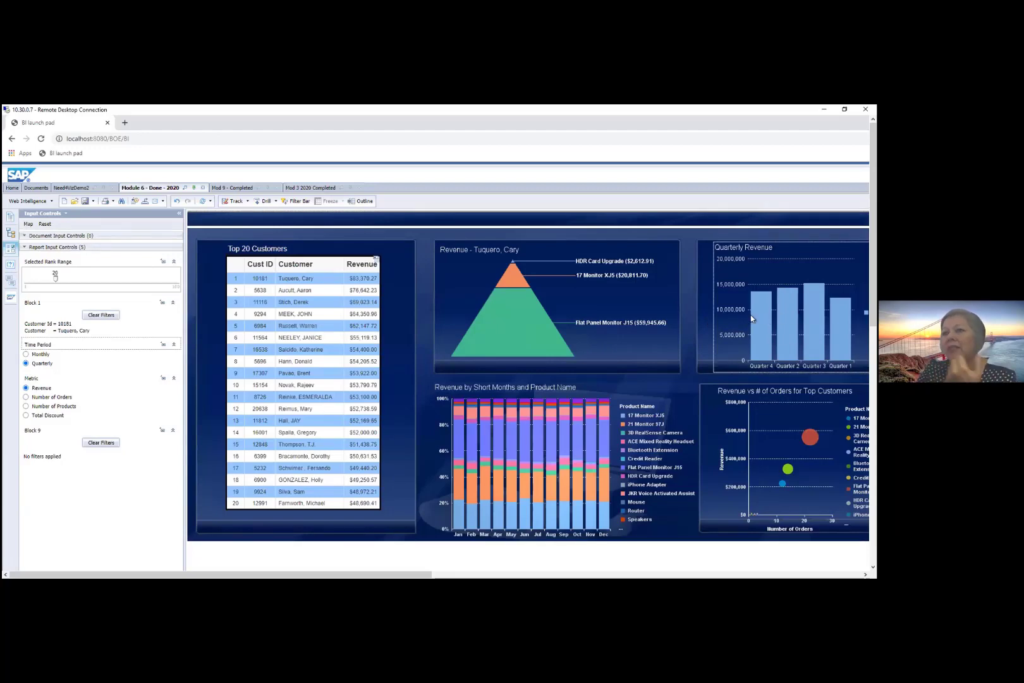
- Change the quarterly chart's metric to Number of Orders, Number of Products and Total Discount in turn, ending on Total Discount
left_click(27, 397)
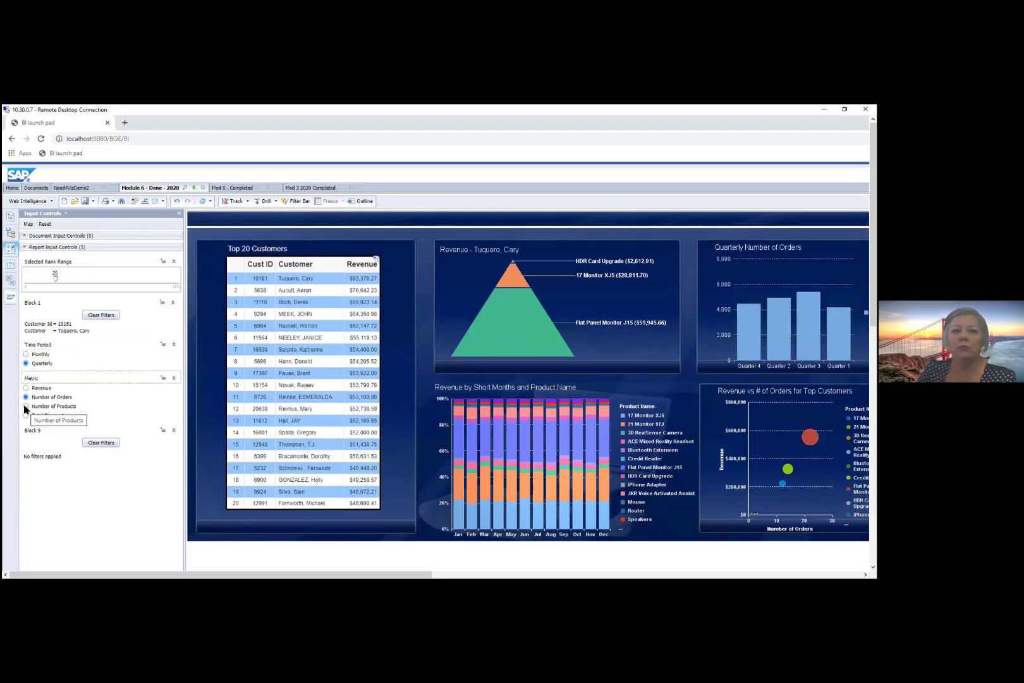
left_click(26, 407)
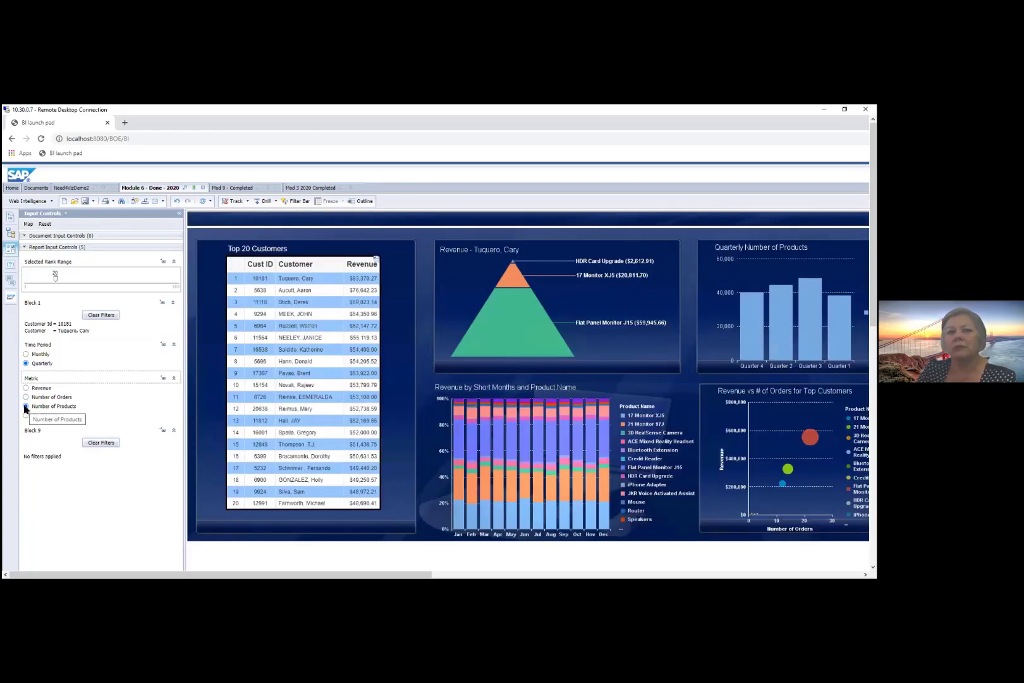
left_click(26, 415)
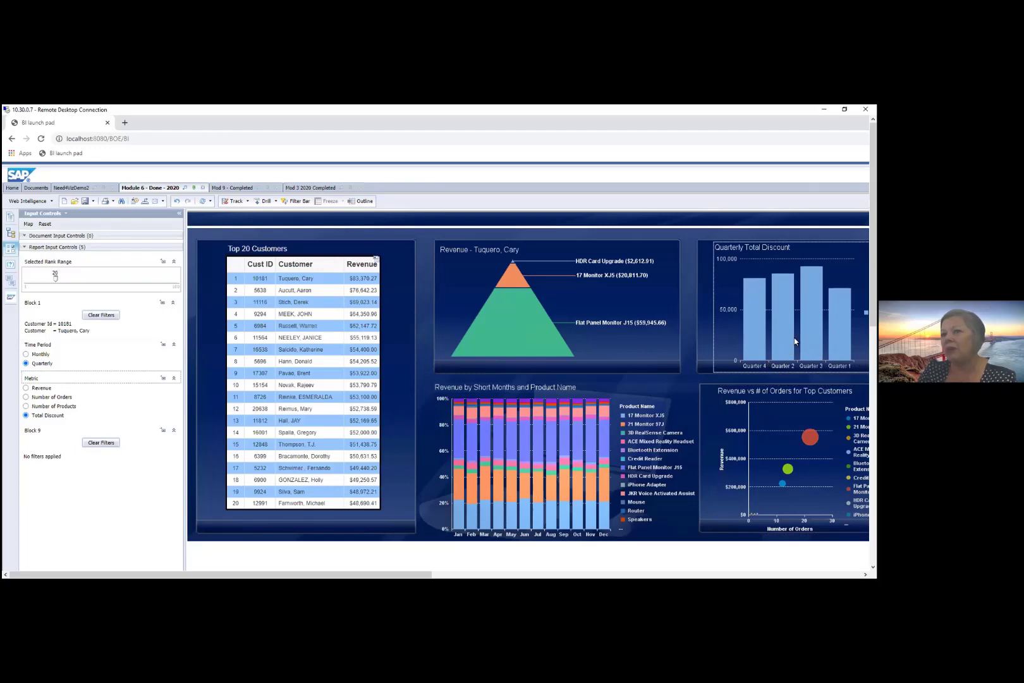
mouse_move(806, 332)
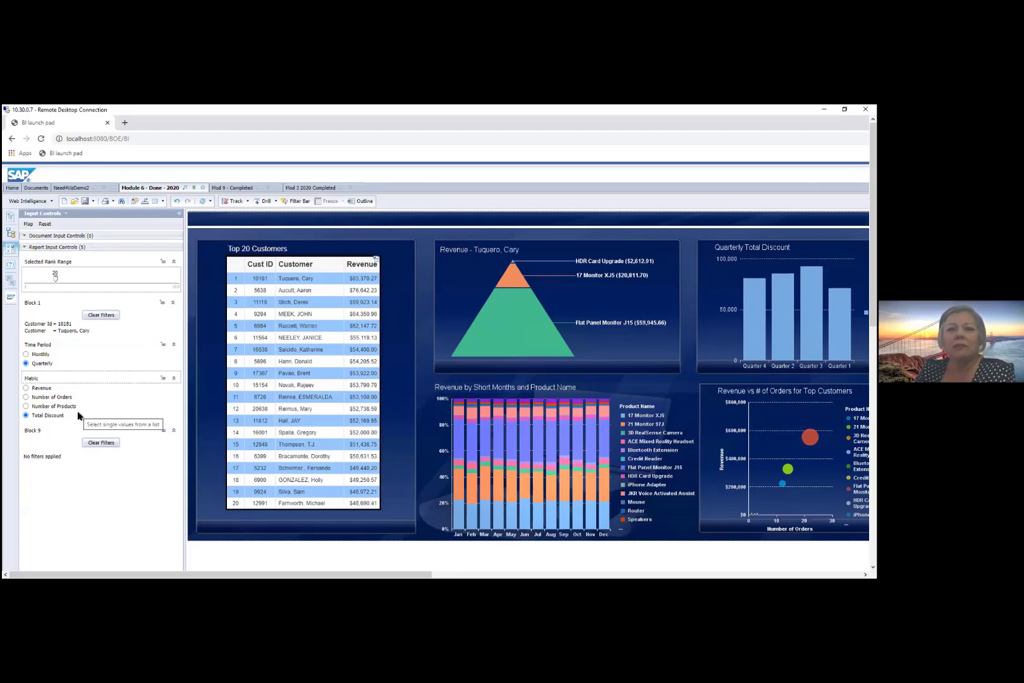
- Open the Compare report and examine the quarterly bars of its Revenue Over Time chart
left_click(11, 236)
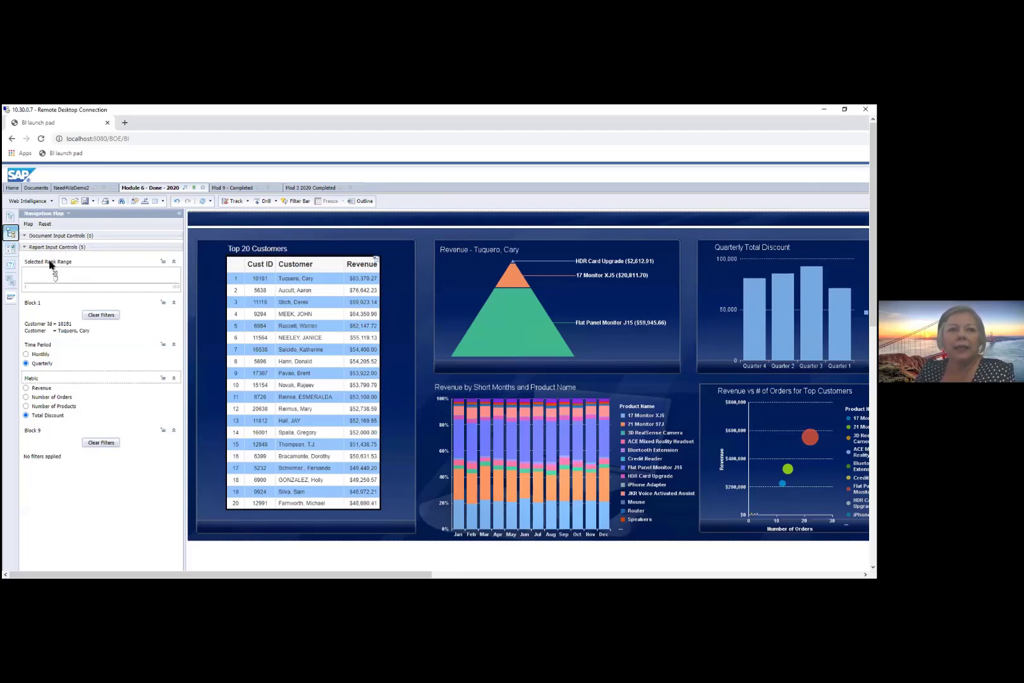
left_click(49, 246)
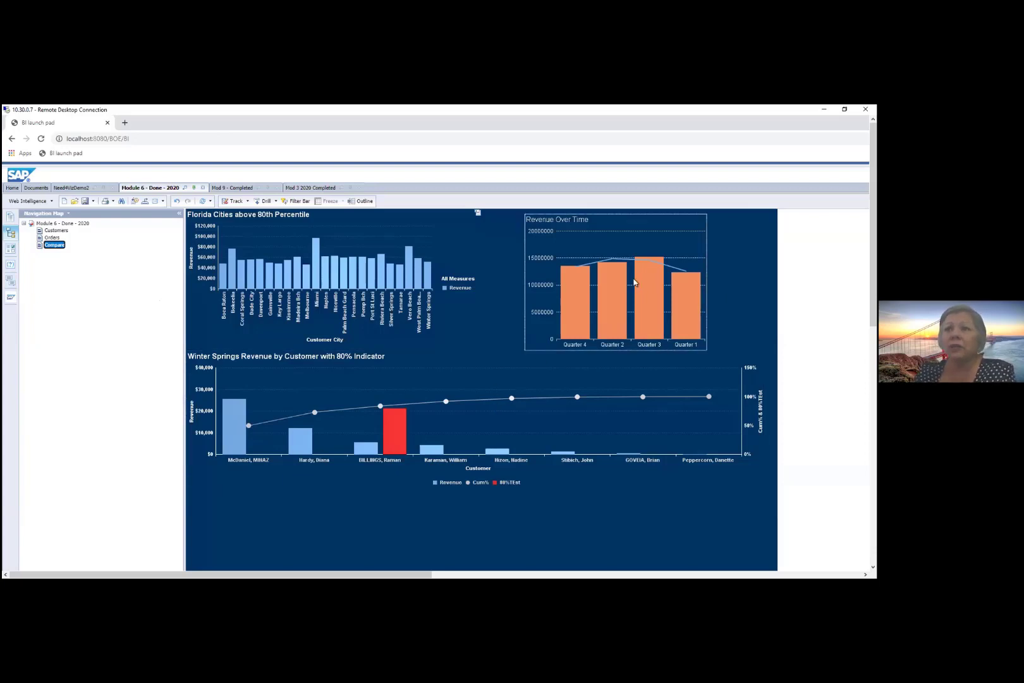
mouse_move(657, 274)
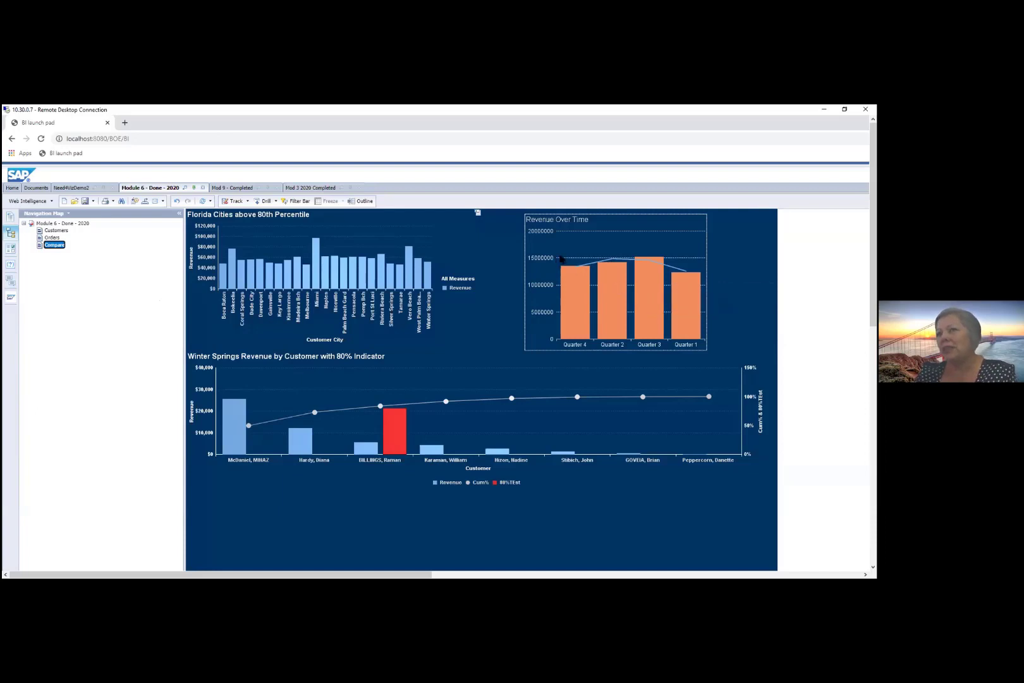
mouse_move(571, 281)
mouse_move(682, 306)
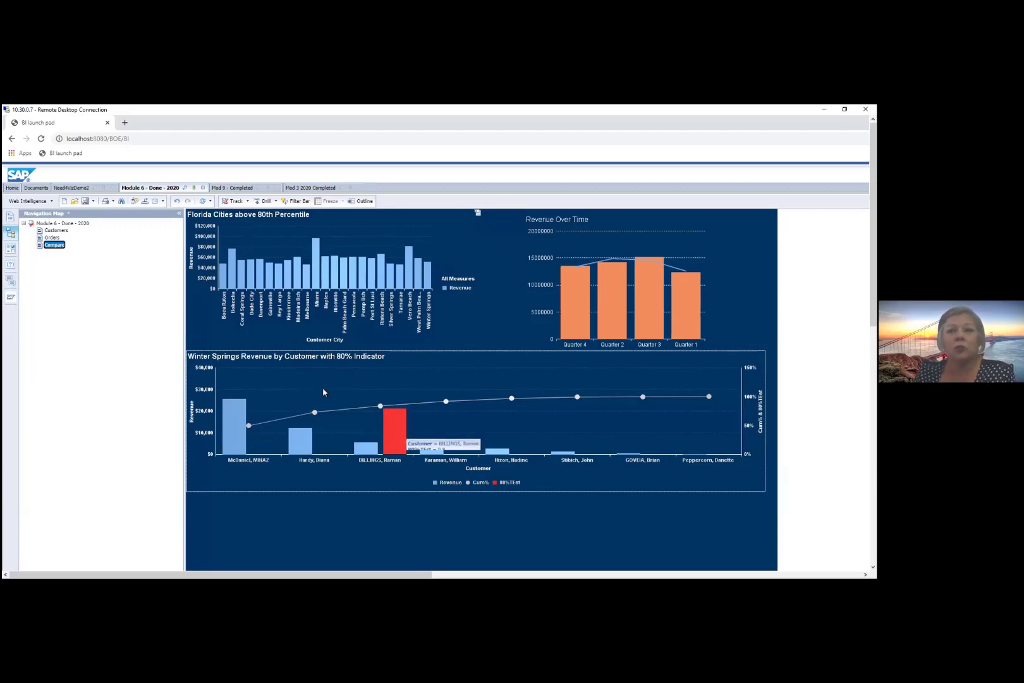
- Filter the revenue by customer chart with the 80% indicator to Boca Raton and to Miami, ending on Miami
left_click(222, 278)
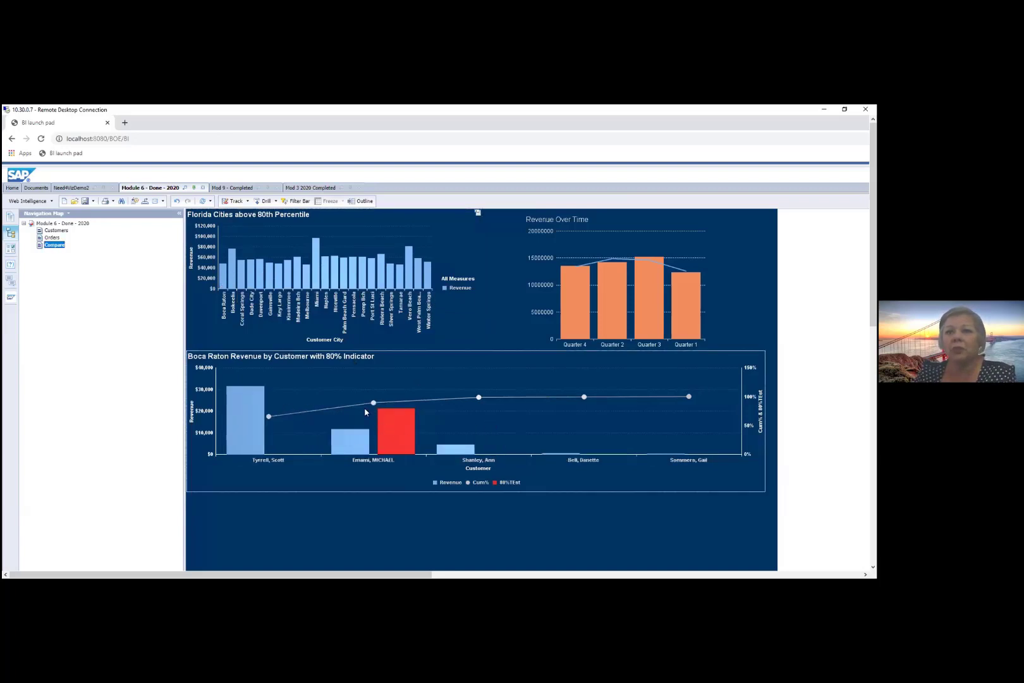
mouse_move(352, 451)
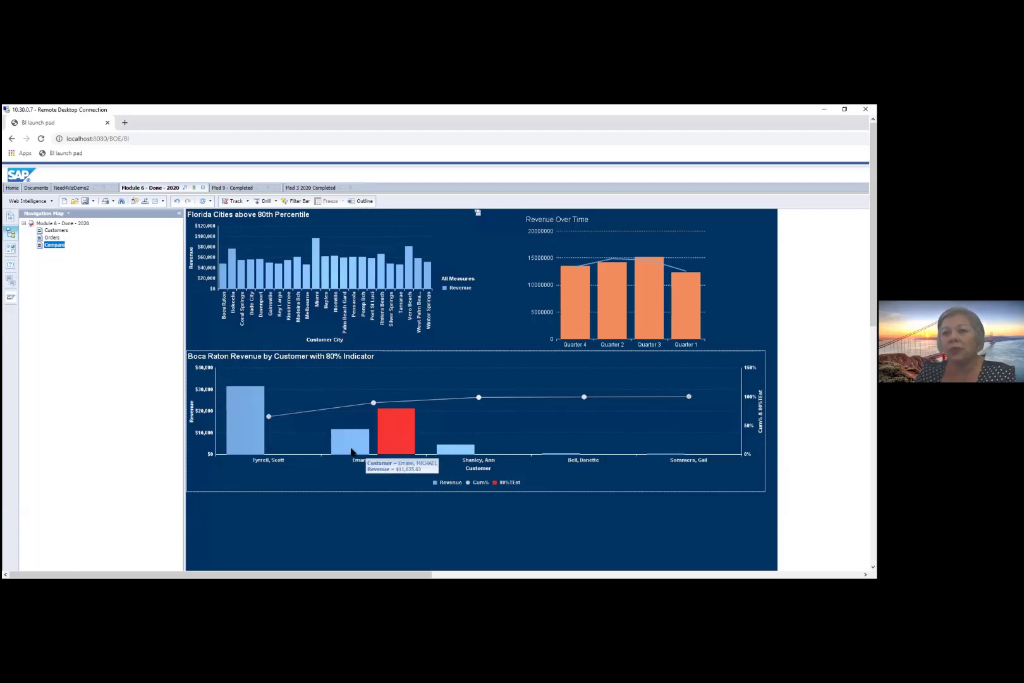
left_click(316, 281)
left_click(431, 468)
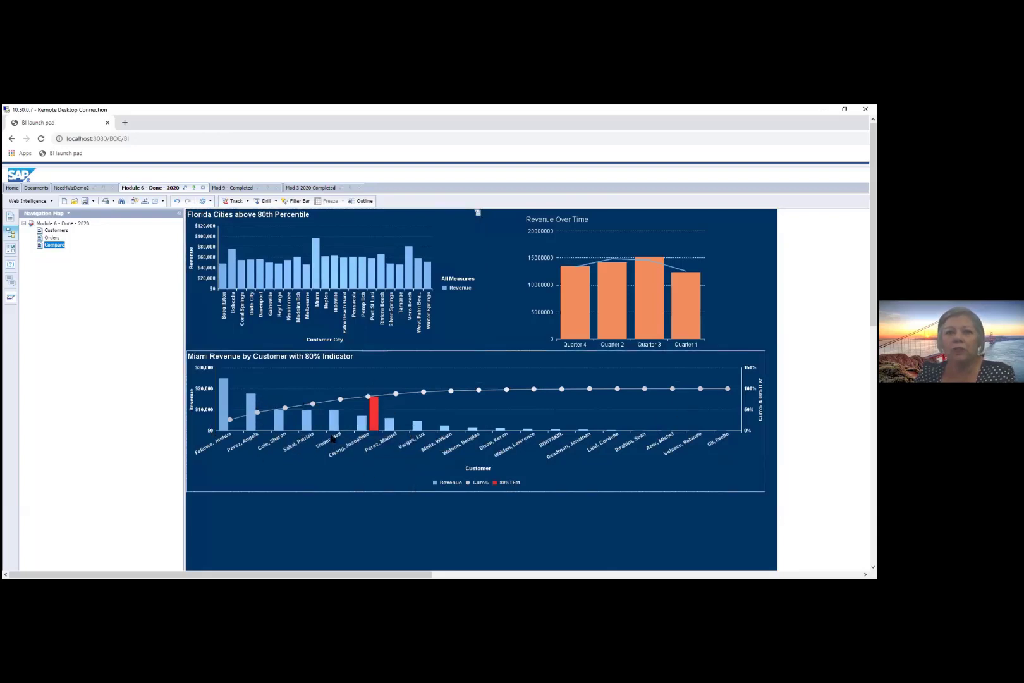
mouse_move(358, 428)
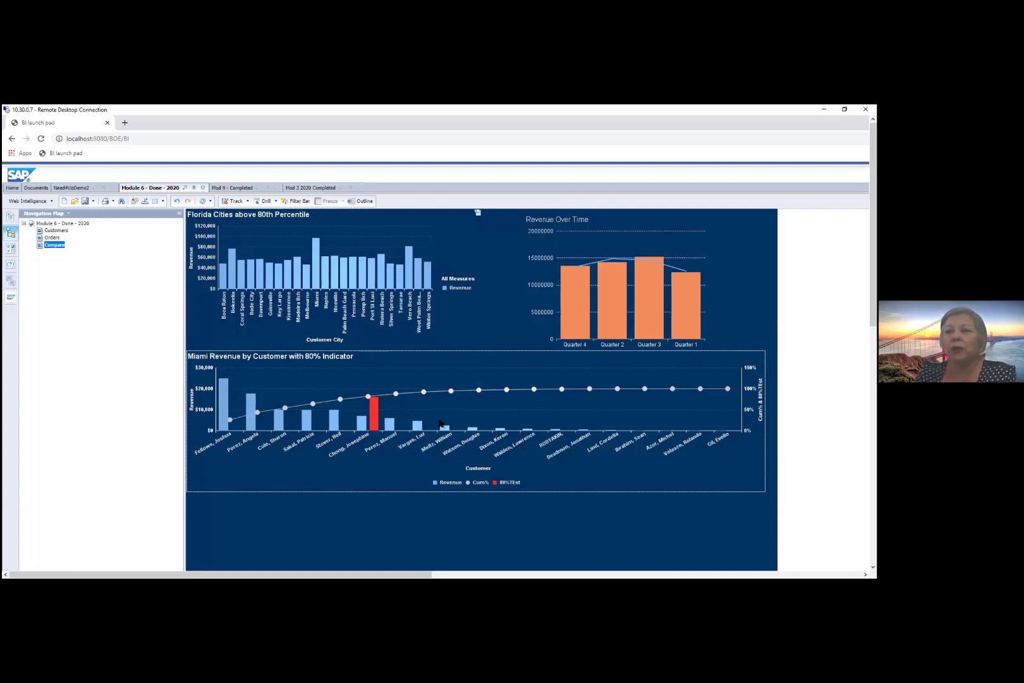
mouse_move(401, 424)
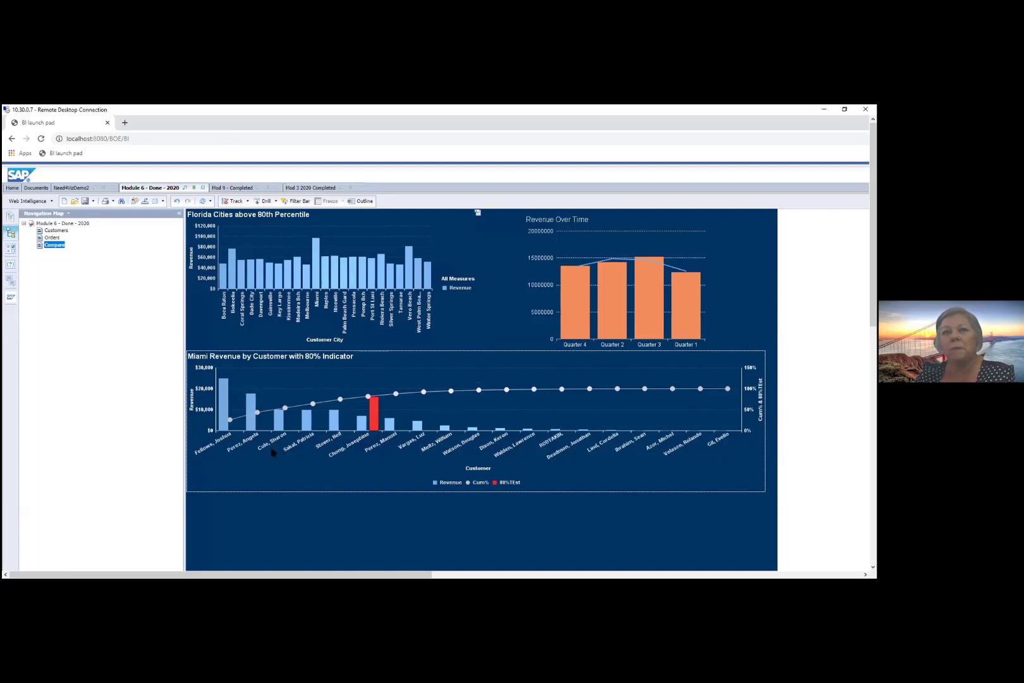
- Filter the revenue by customer chart to Coral Springs and to Palm Beach Gard, ending on Palm Beach Gard
mouse_move(354, 281)
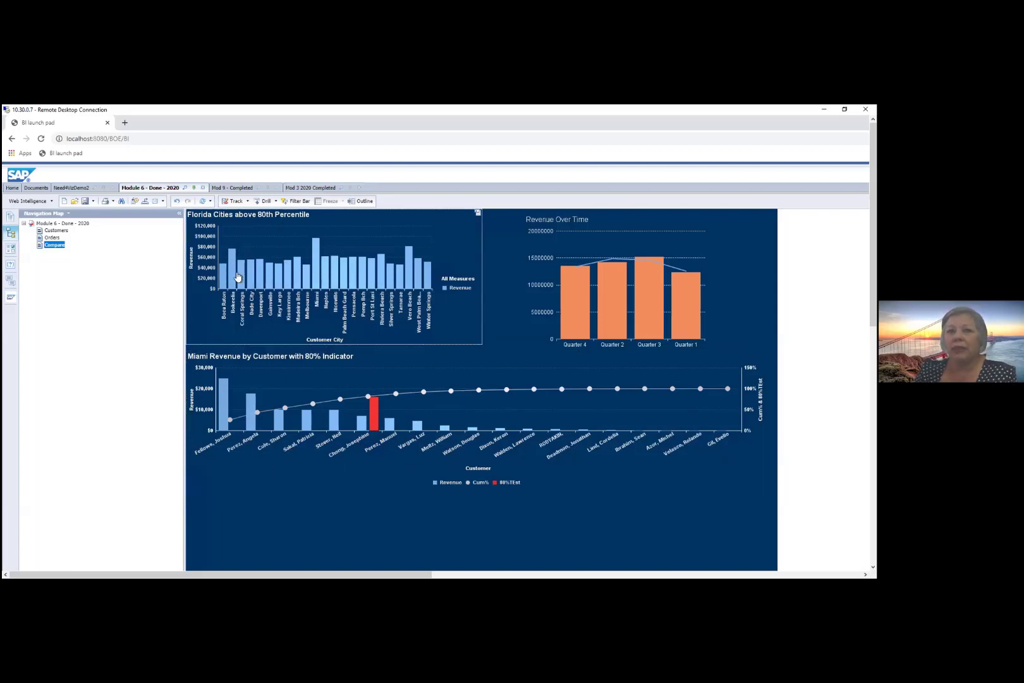
mouse_move(241, 276)
left_click(241, 278)
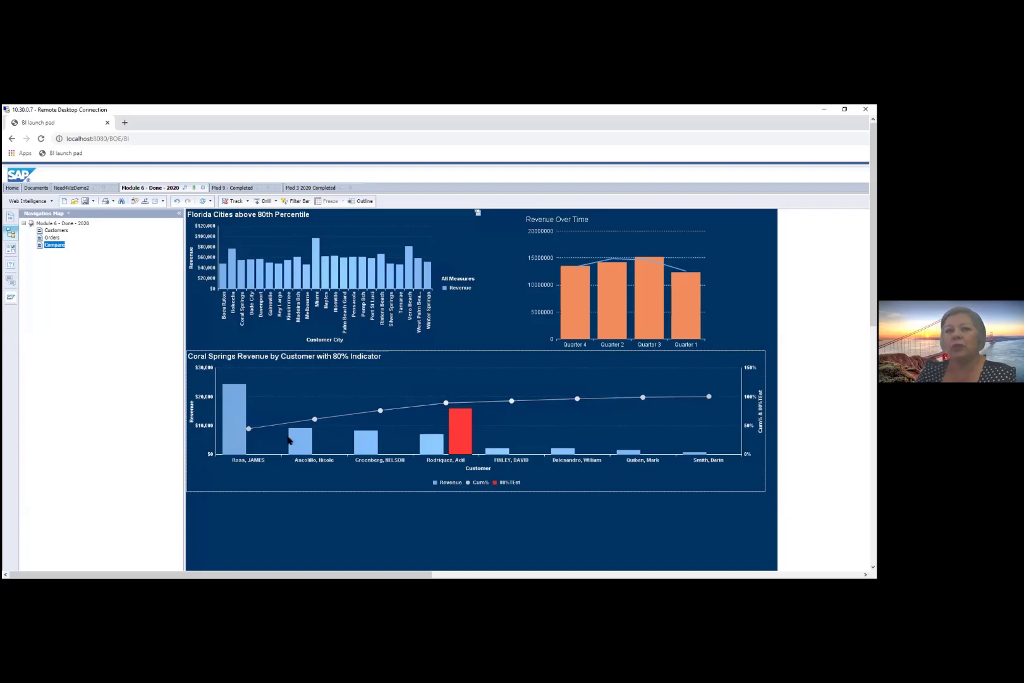
left_click(342, 276)
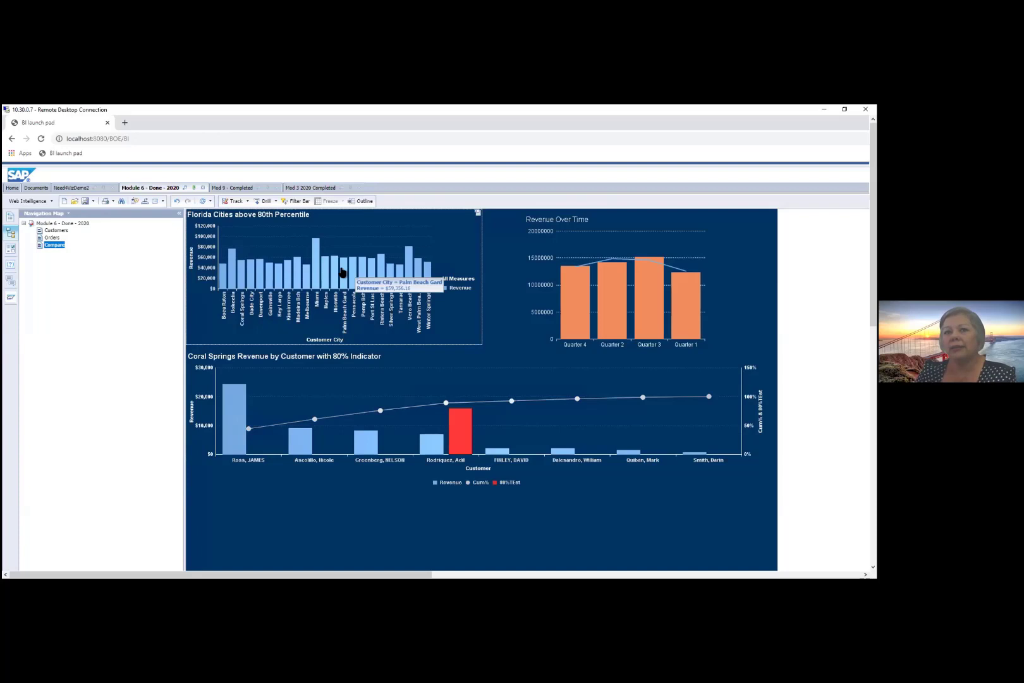
left_click(343, 273)
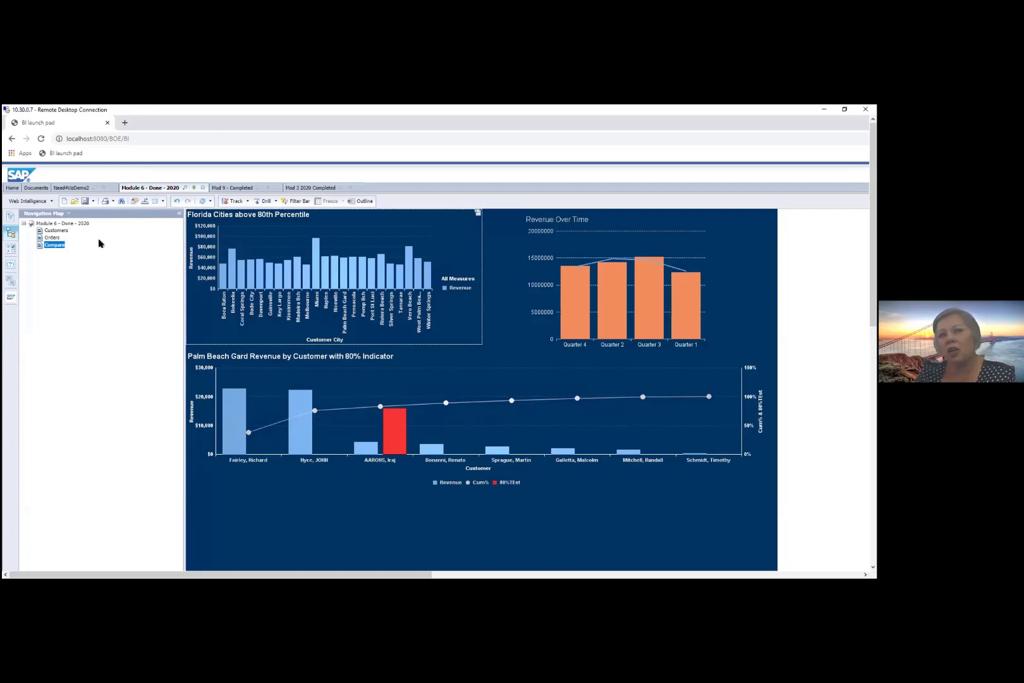
- Switch to the Need4VizDemo2 document and filter its product chart by the Peripheral and Network product groups, ending on Network
left_click(67, 188)
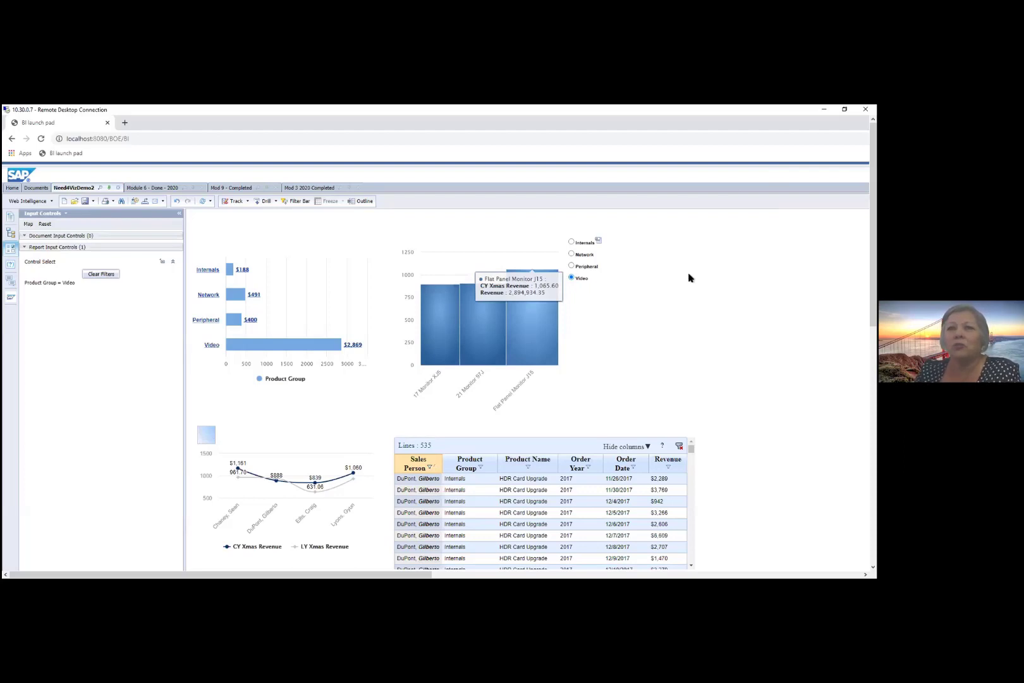
left_click(572, 254)
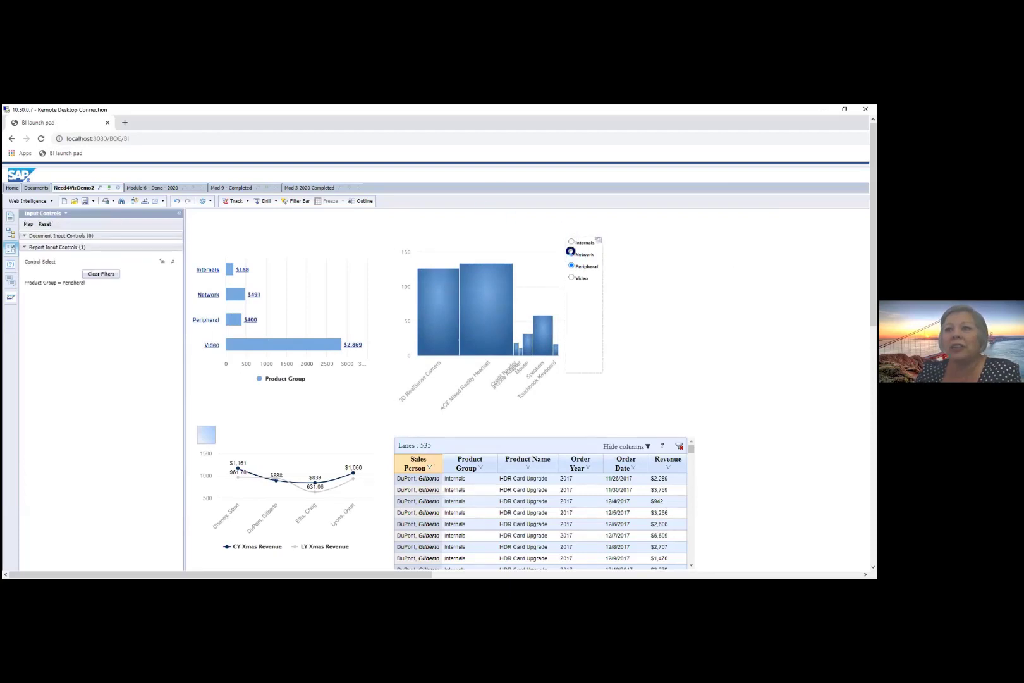
left_click(571, 253)
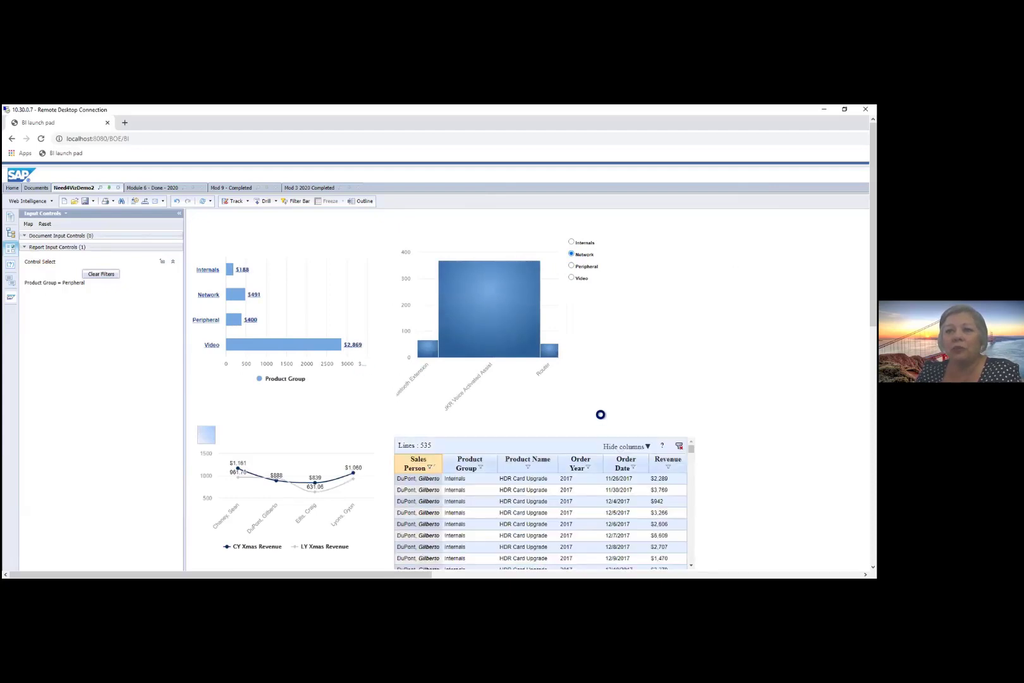
- Filter the product chart by the Internals, Network and Peripheral product groups, ending on Peripheral, and examine its bars
left_click(571, 243)
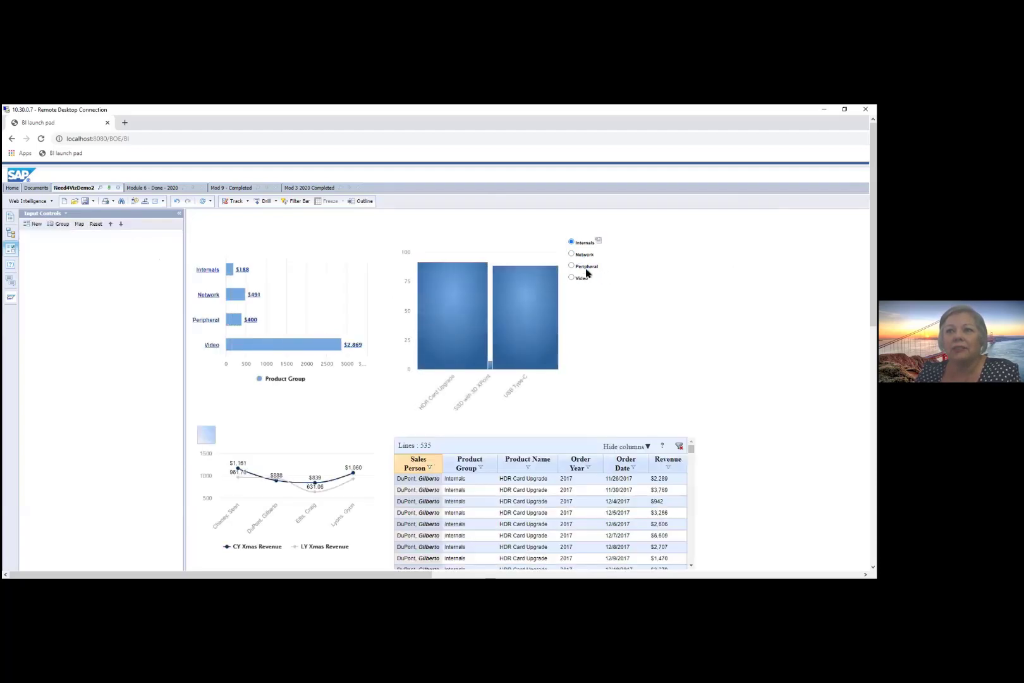
left_click(498, 331)
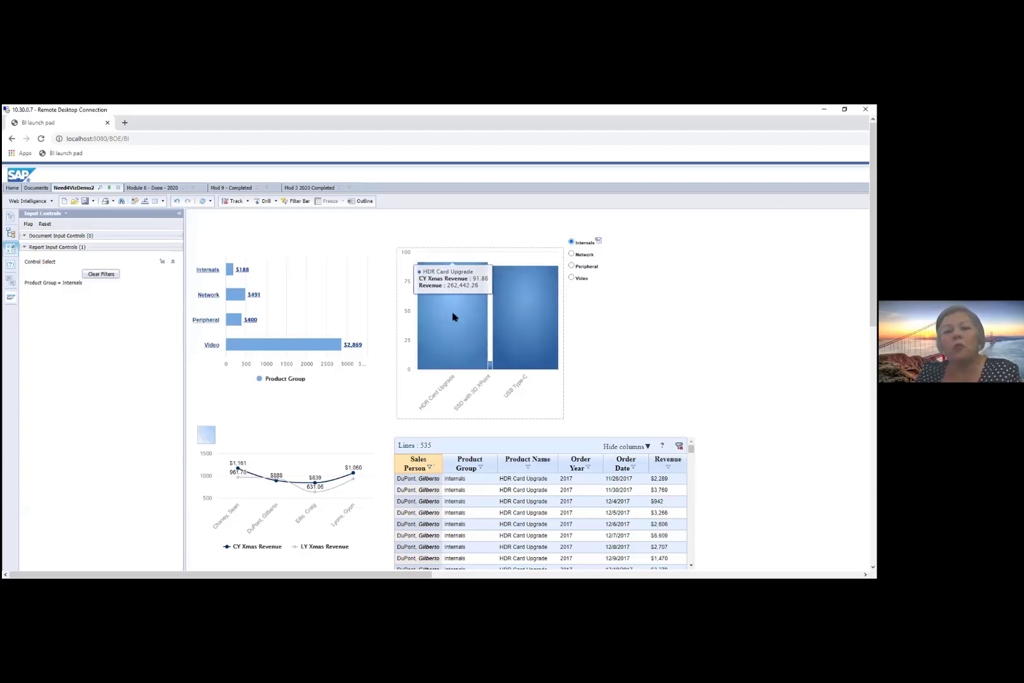
left_click(570, 262)
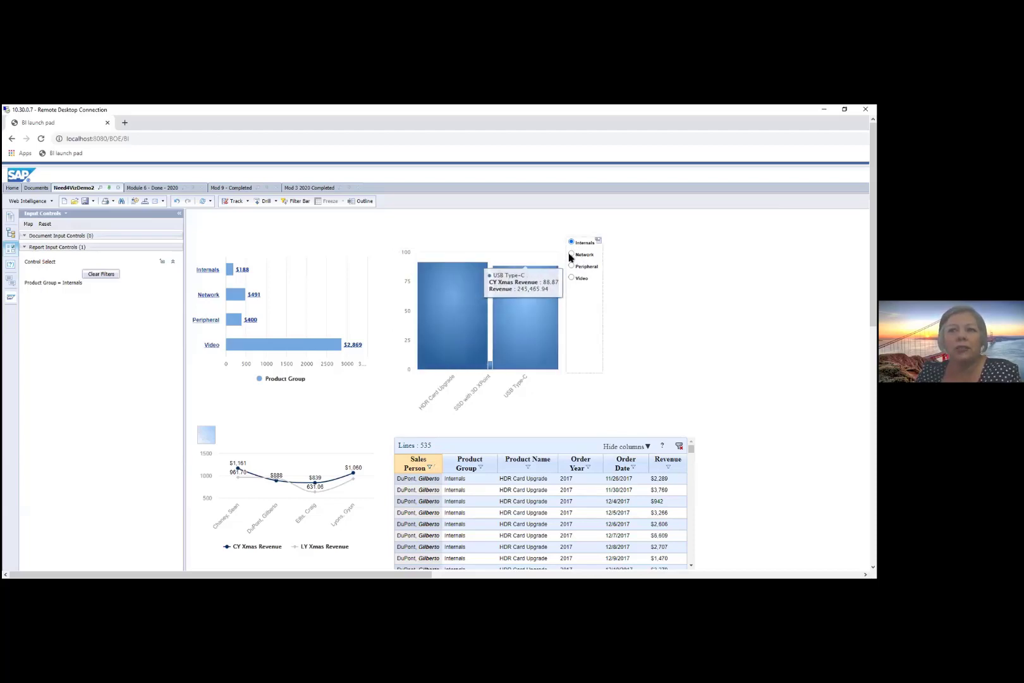
left_click(571, 255)
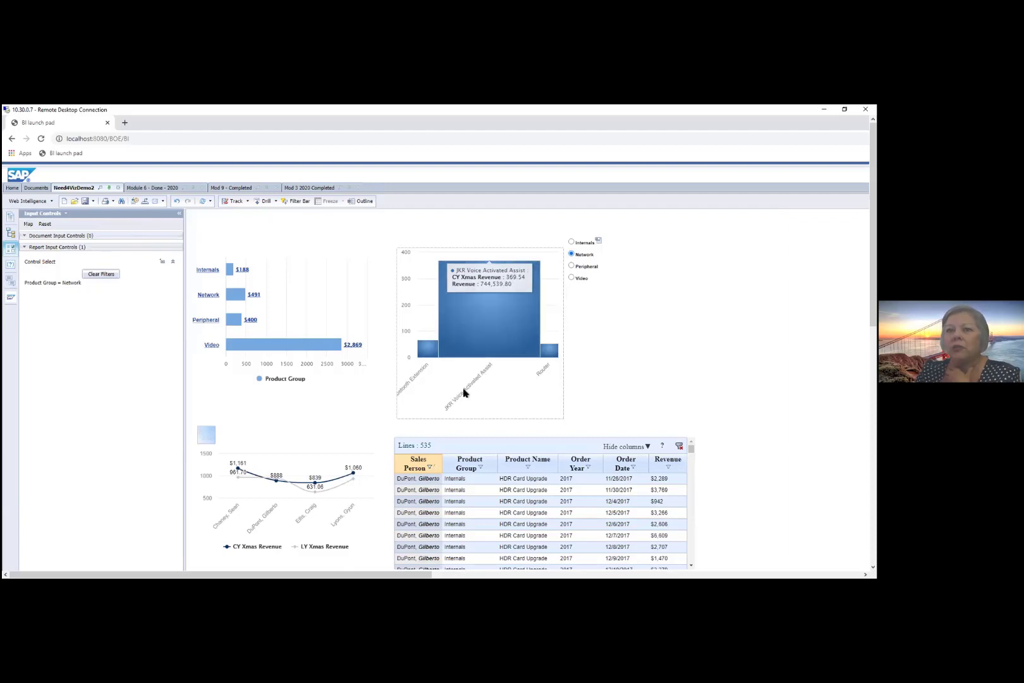
mouse_move(501, 297)
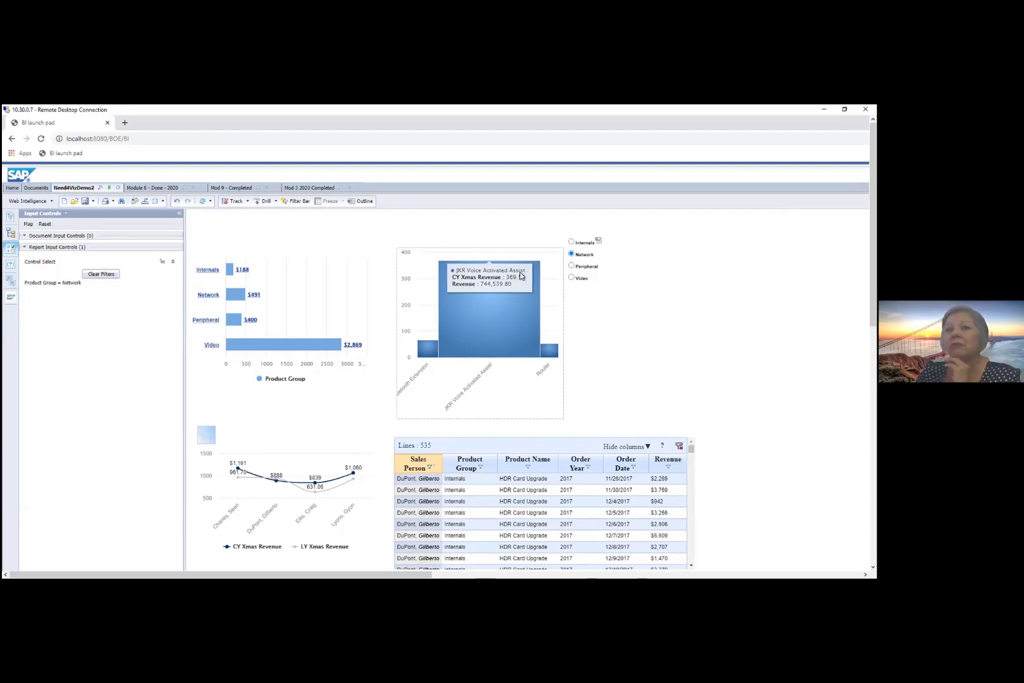
left_click(572, 266)
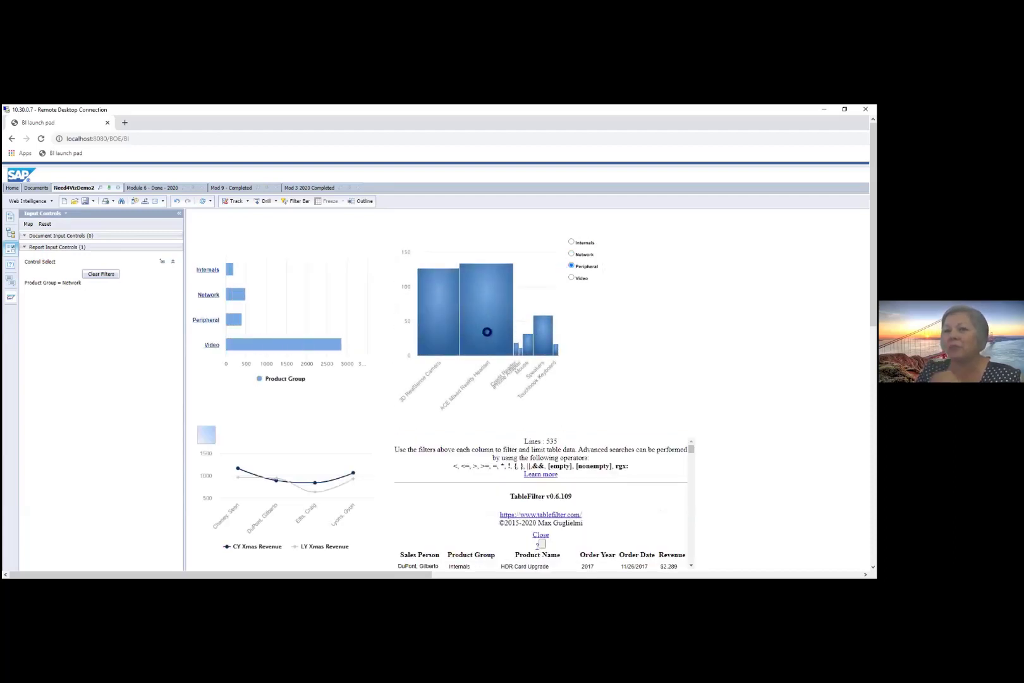
mouse_move(538, 346)
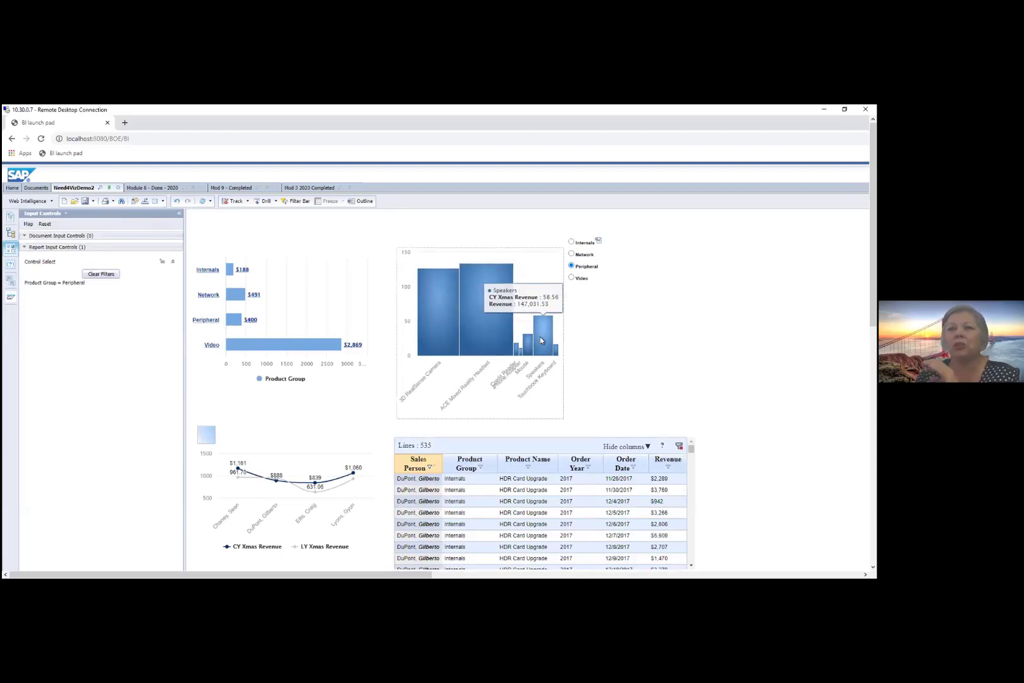
mouse_move(475, 322)
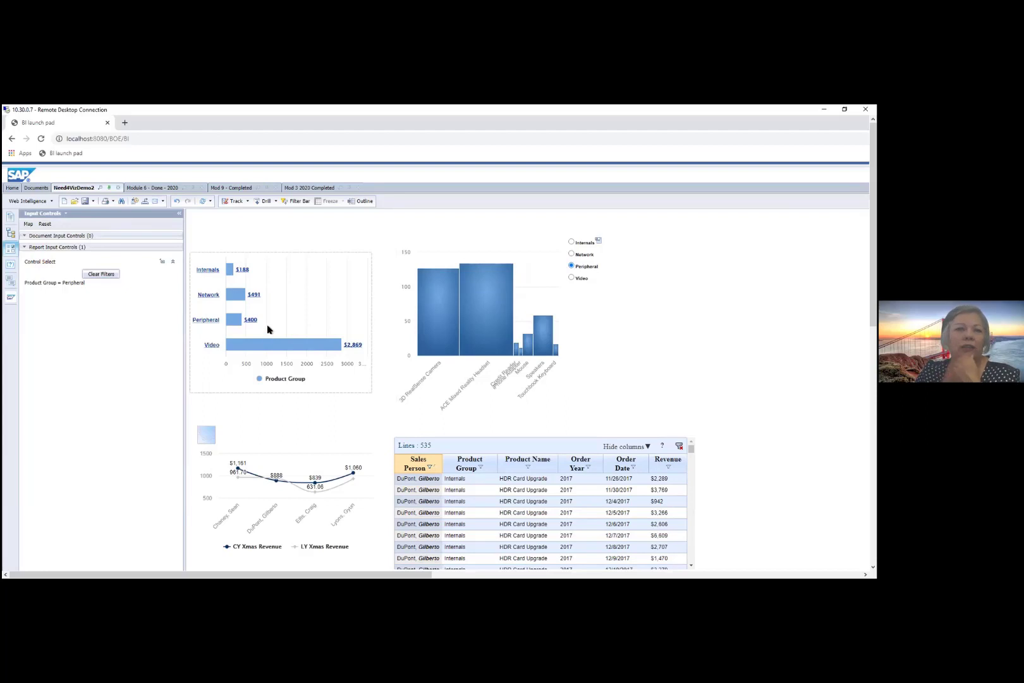
- Drill into the Peripheral and Video bars of the product group chart, returning to the product group level each time
left_click(206, 320)
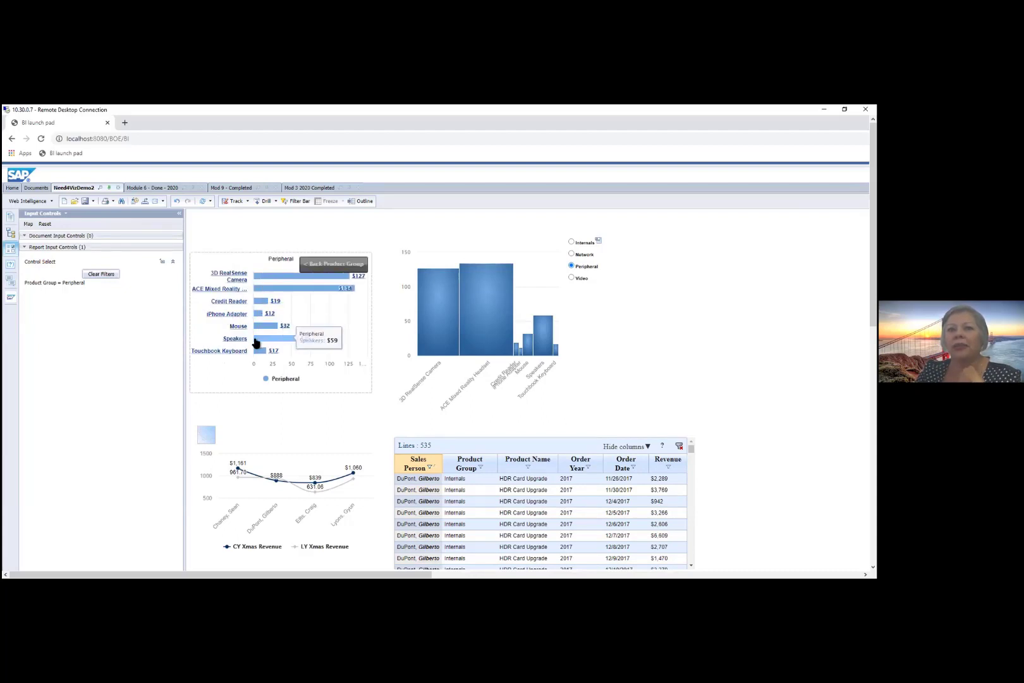
left_click(335, 264)
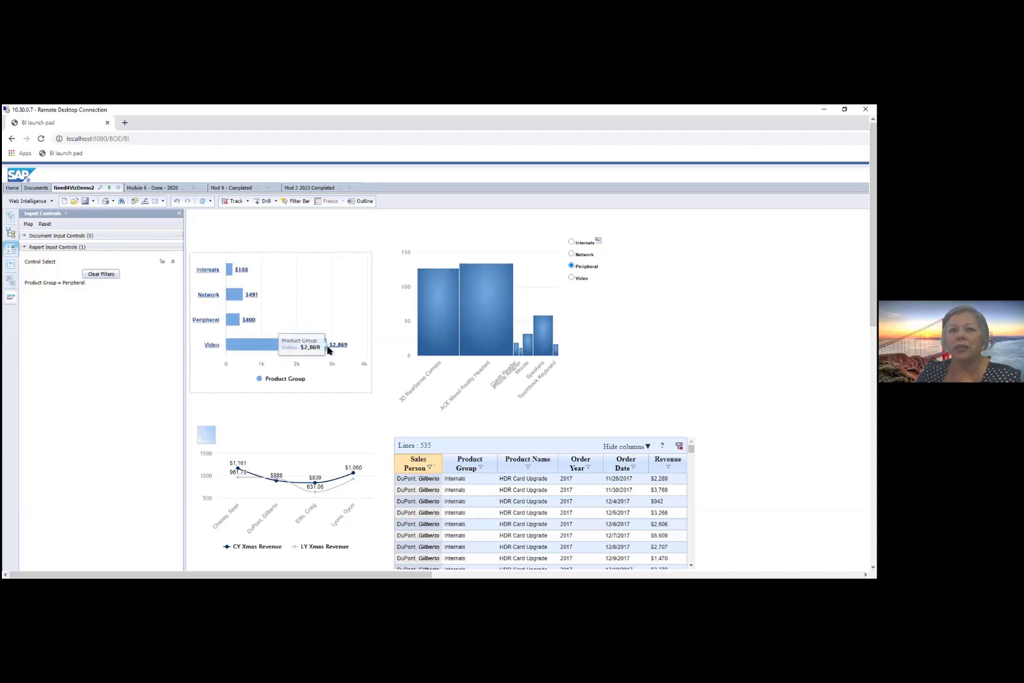
left_click(338, 345)
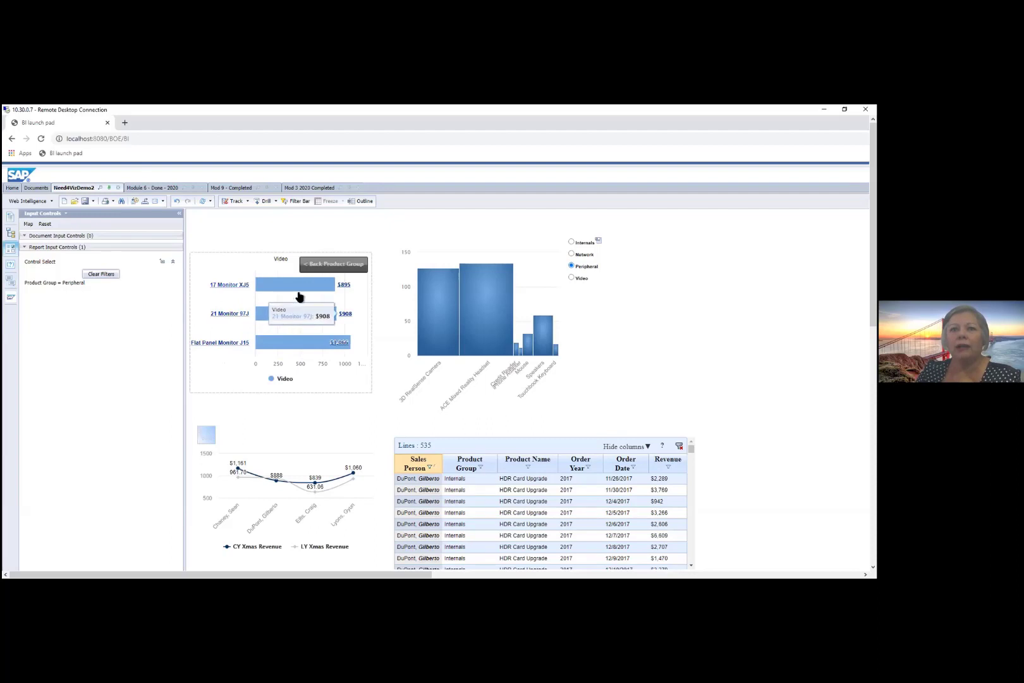
left_click(317, 266)
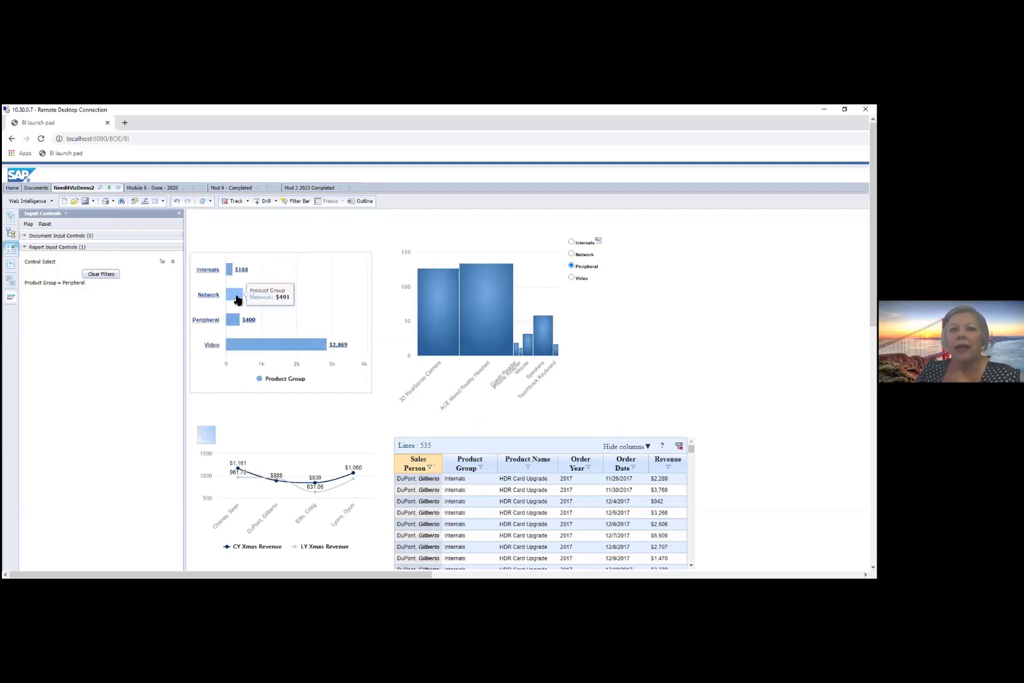
- Drill through Network to the JKR Voice Activated Assist breakdown by sales person and return to the product group level
left_click(239, 297)
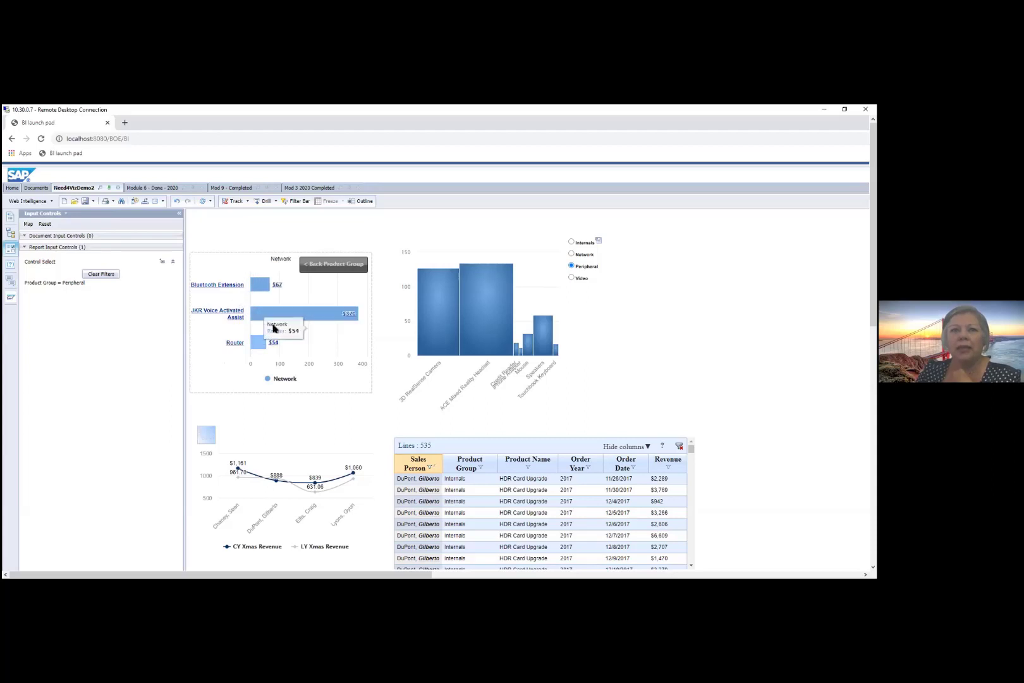
left_click(299, 318)
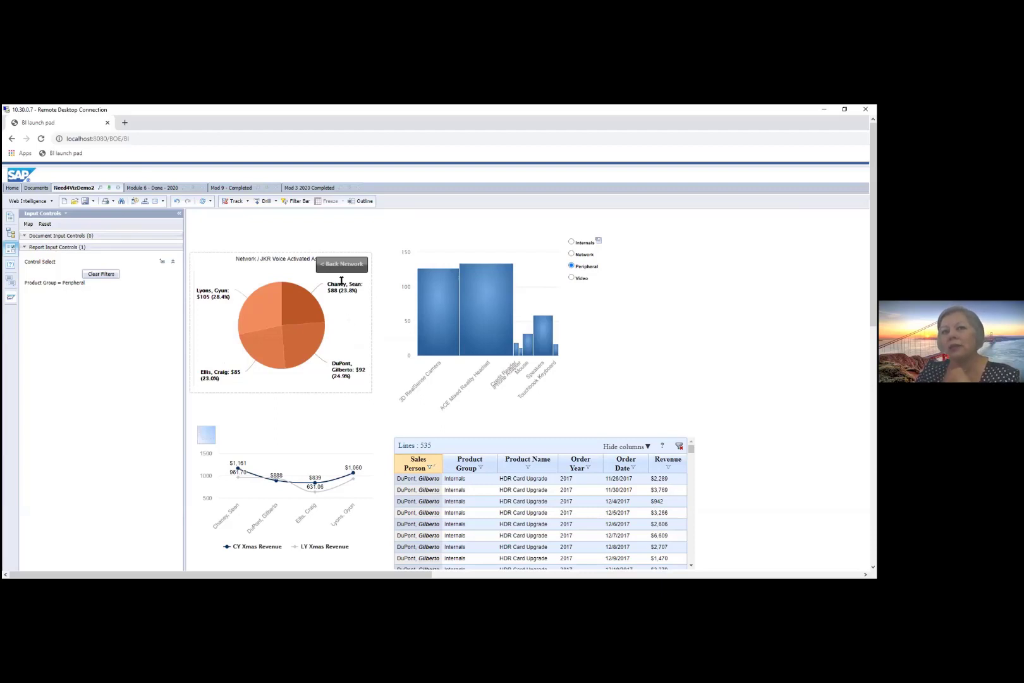
left_click(356, 268)
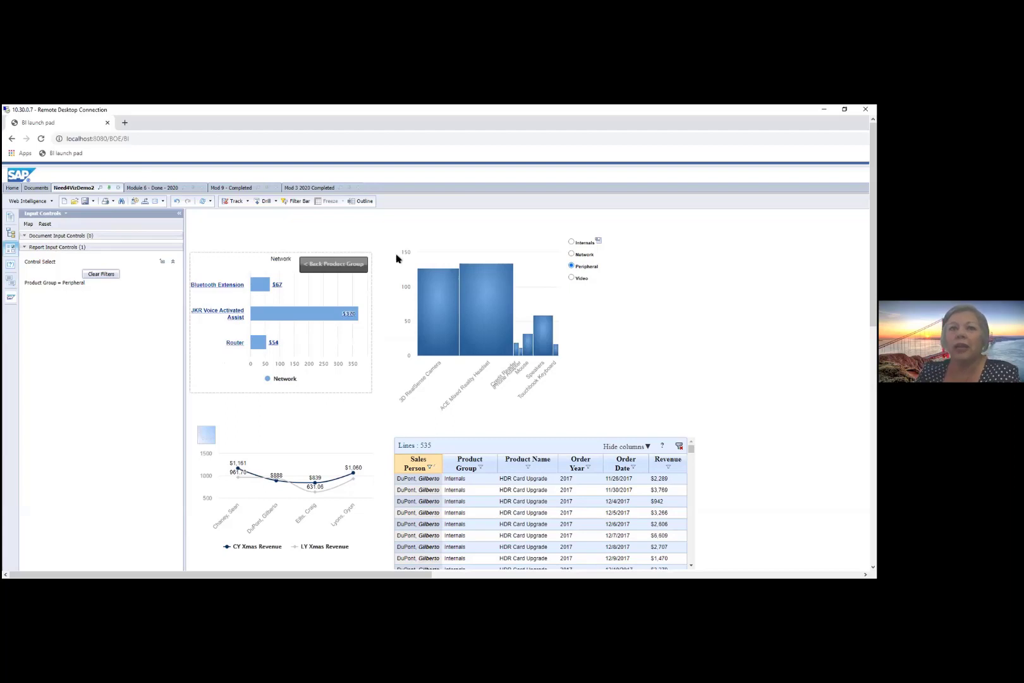
left_click(339, 268)
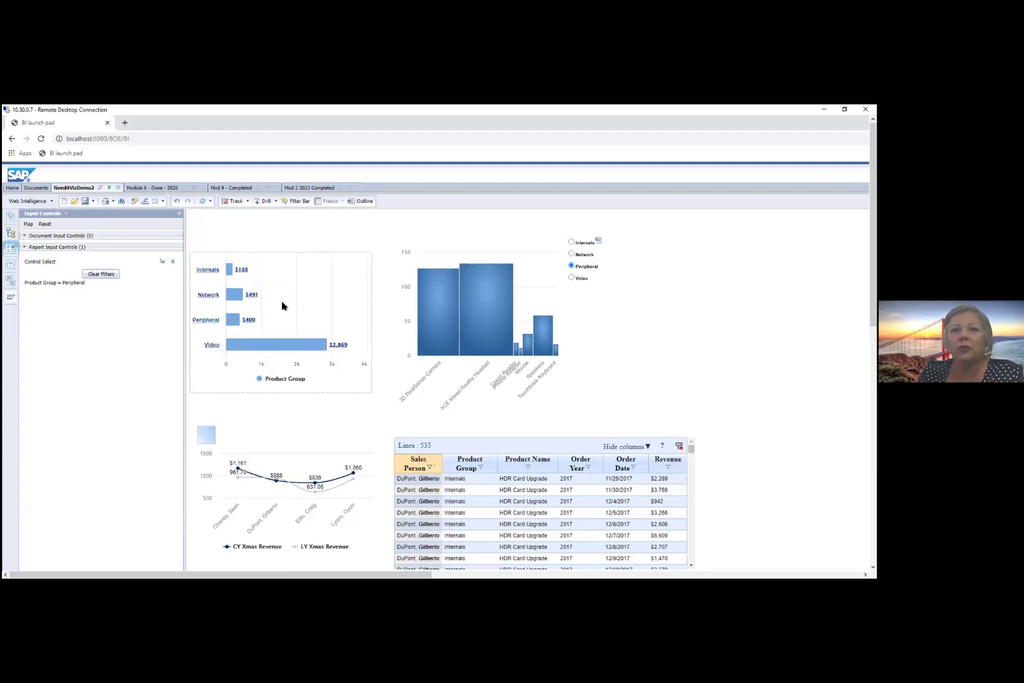
- Drill through Internals to the SSD with 3D XPoint breakdown by sales person and return to the product group level
left_click(229, 271)
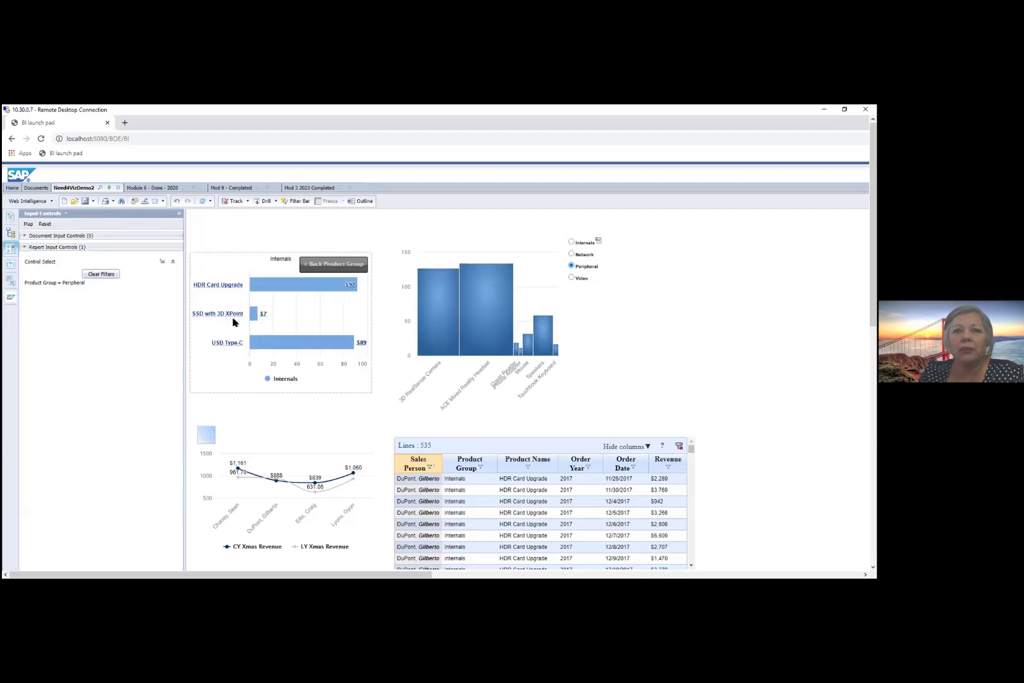
mouse_move(253, 318)
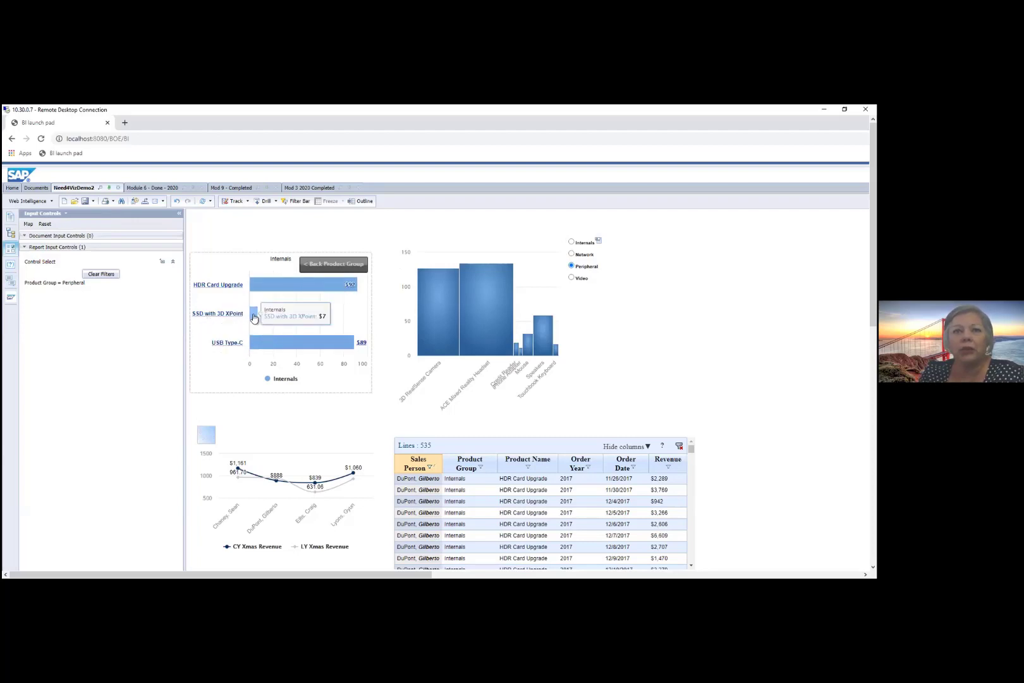
left_click(255, 317)
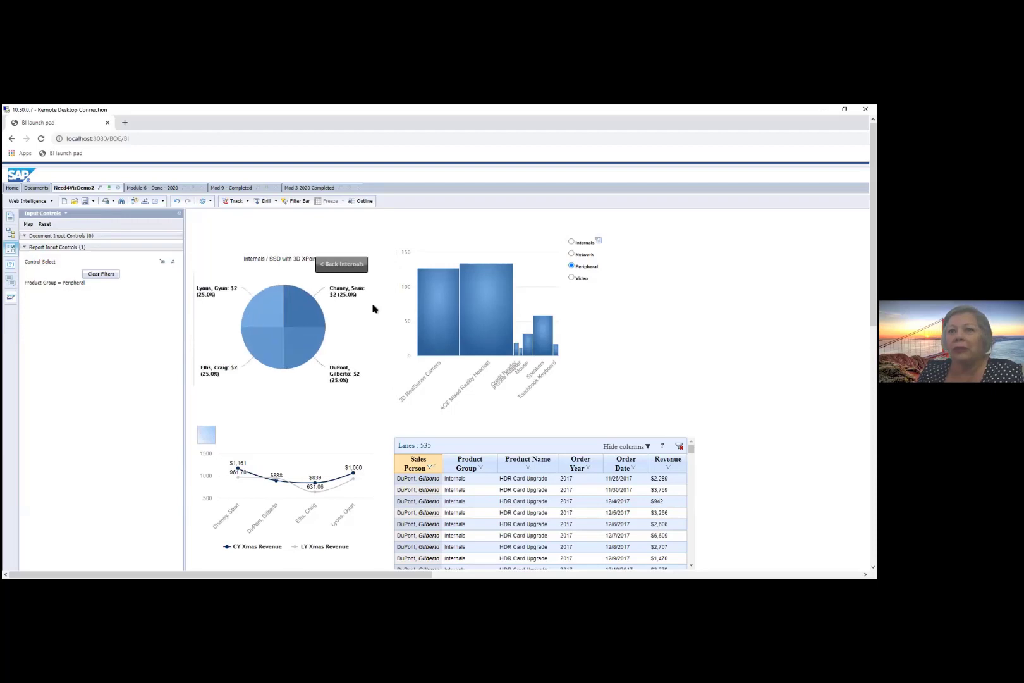
left_click(255, 300)
left_click(354, 266)
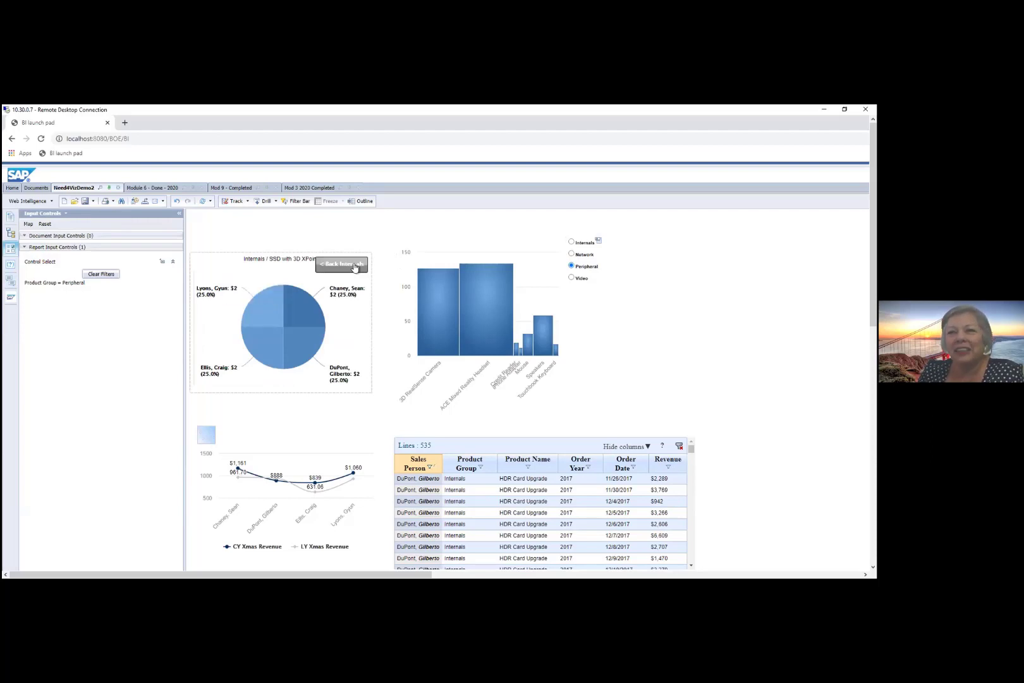
left_click(354, 265)
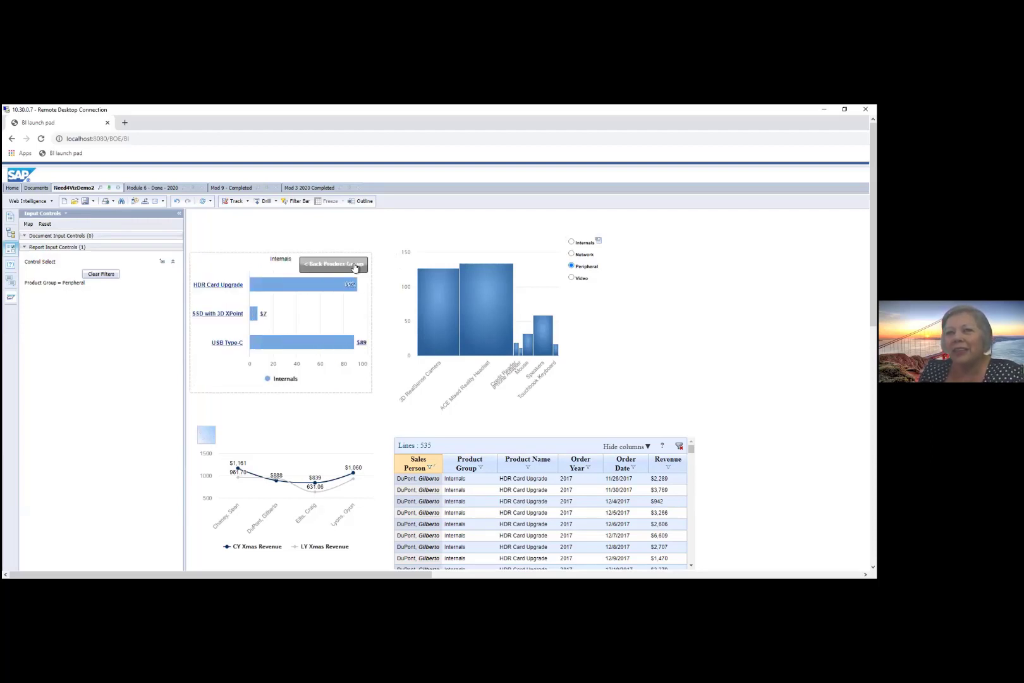
left_click(354, 265)
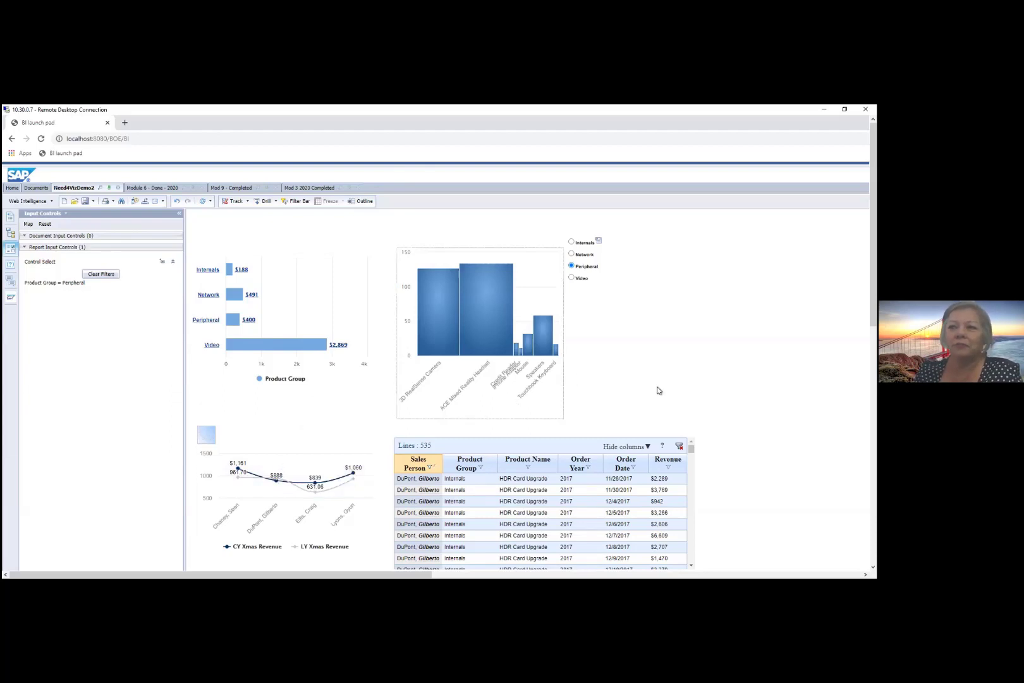
- Try the Xmas revenue chart as clustered columns, stacked area and stacked horizontal bars, and restore it to a line chart
left_click(203, 436)
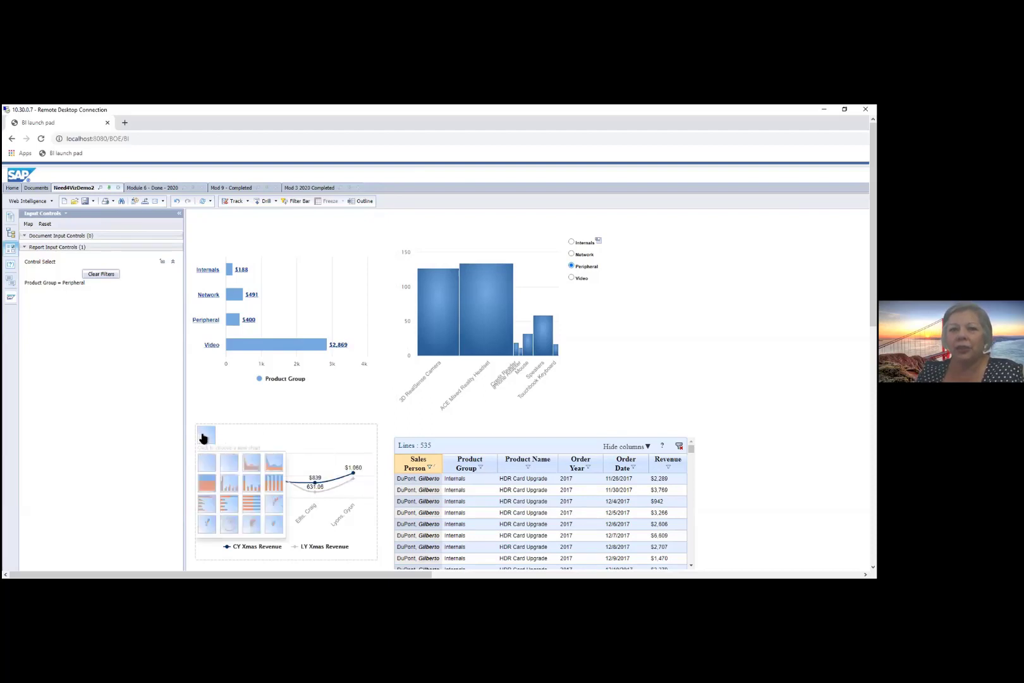
left_click(231, 489)
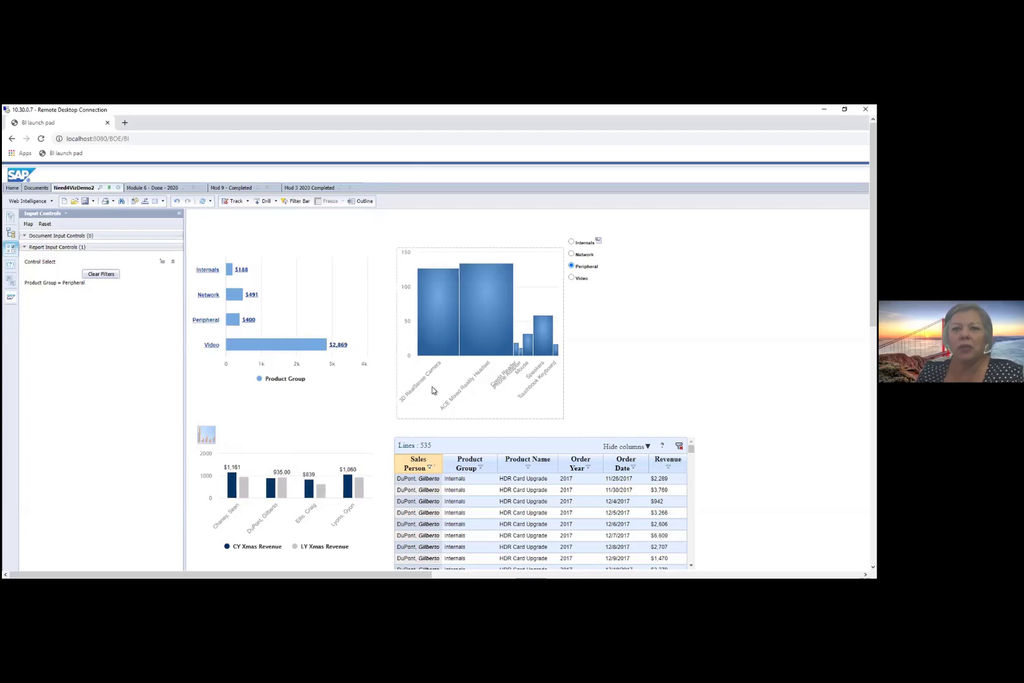
left_click(206, 434)
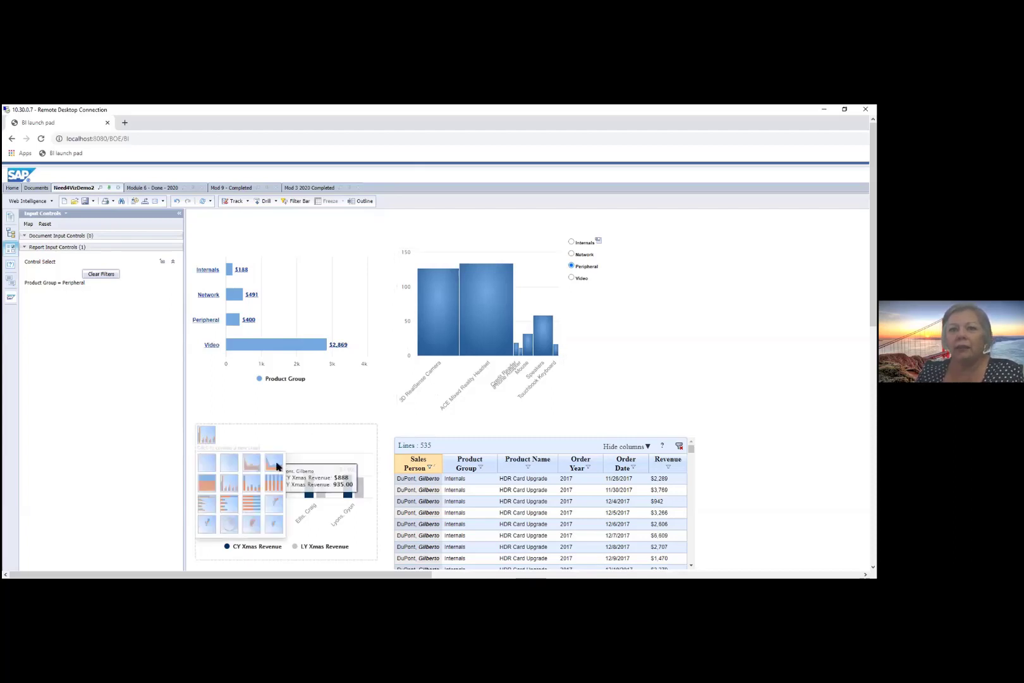
left_click(274, 465)
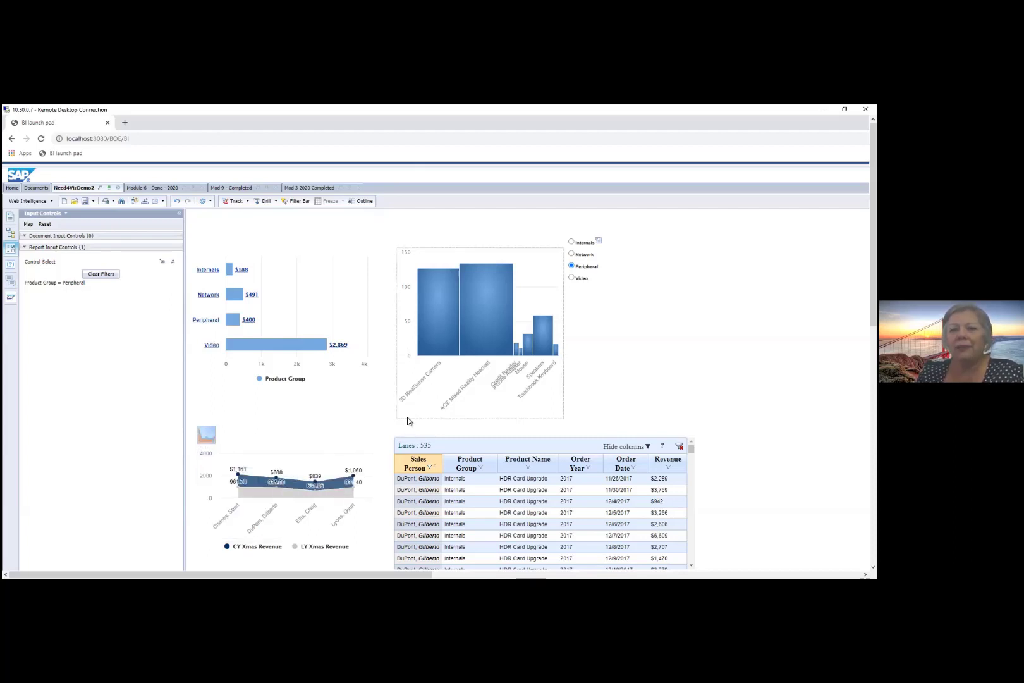
left_click(203, 435)
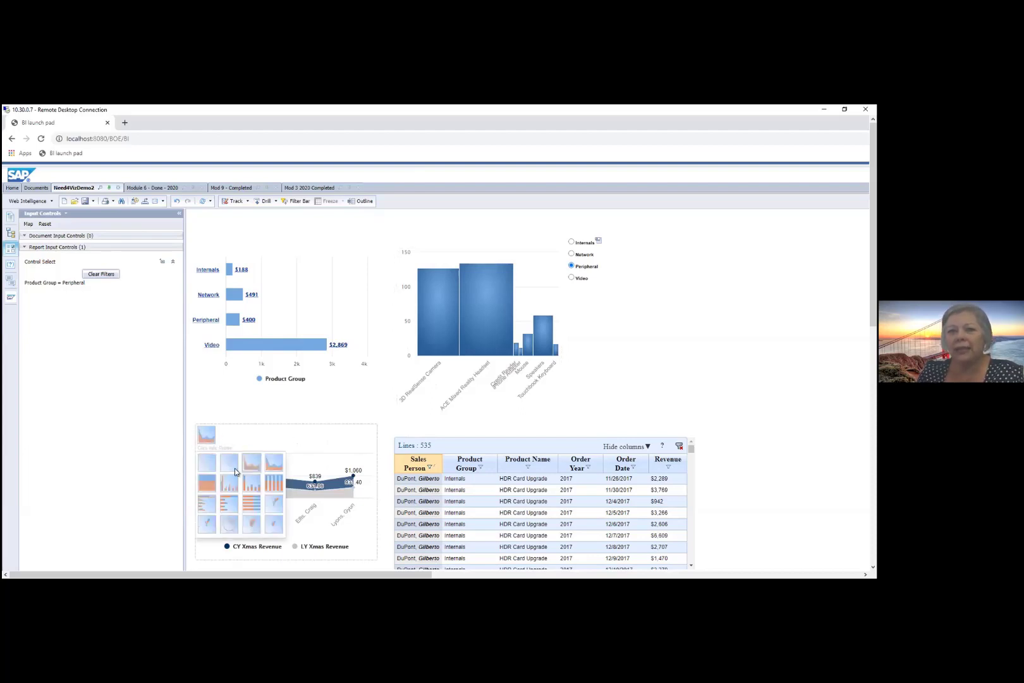
left_click(268, 453)
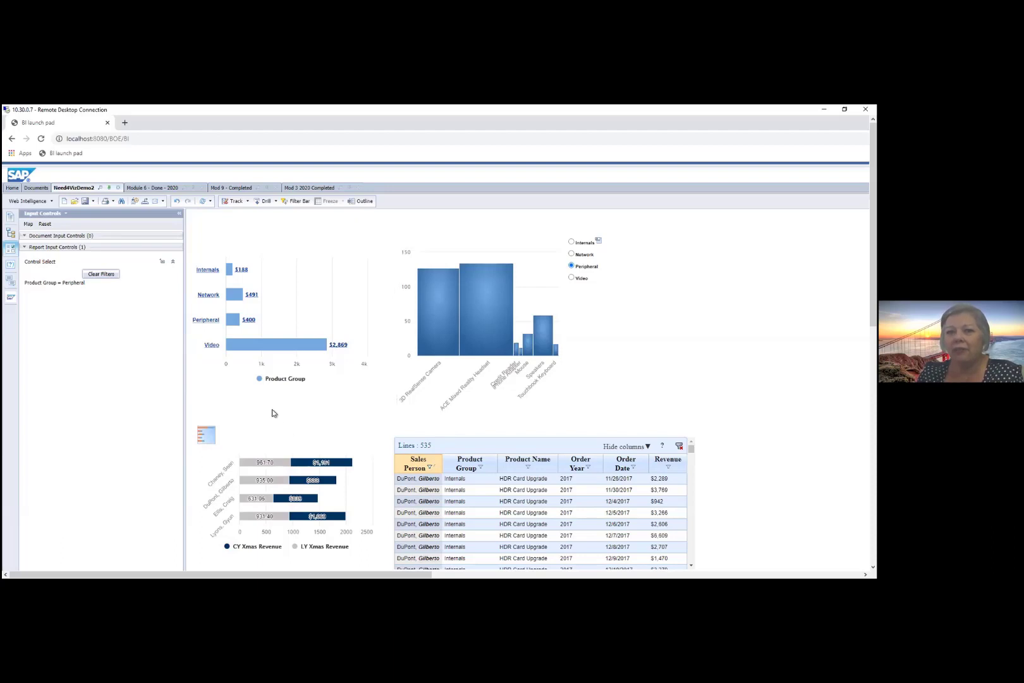
left_click(206, 443)
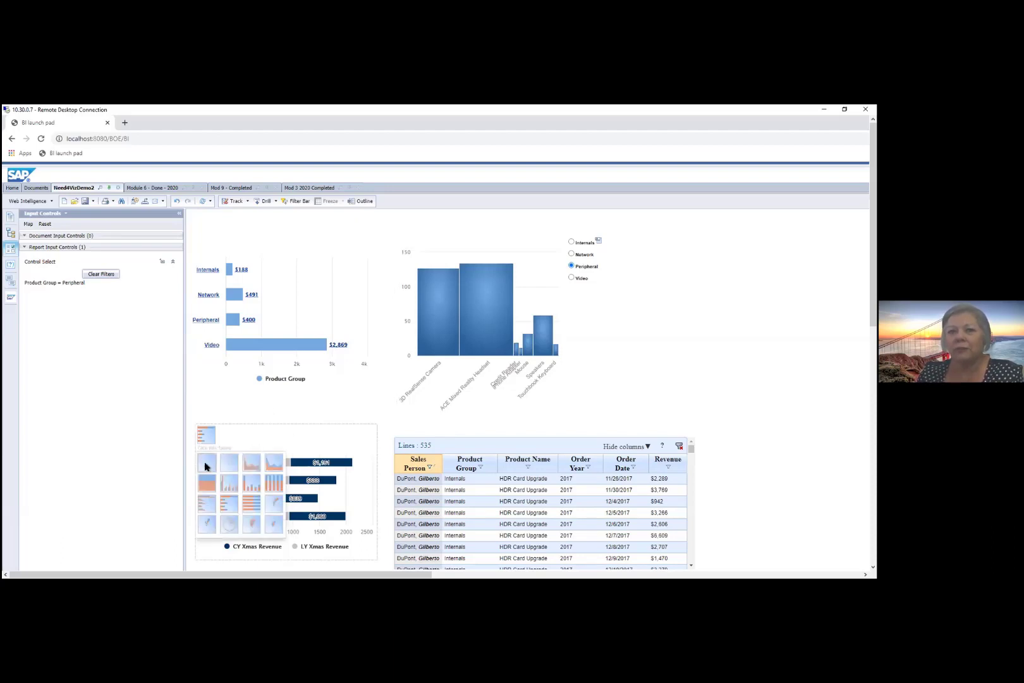
left_click(206, 466)
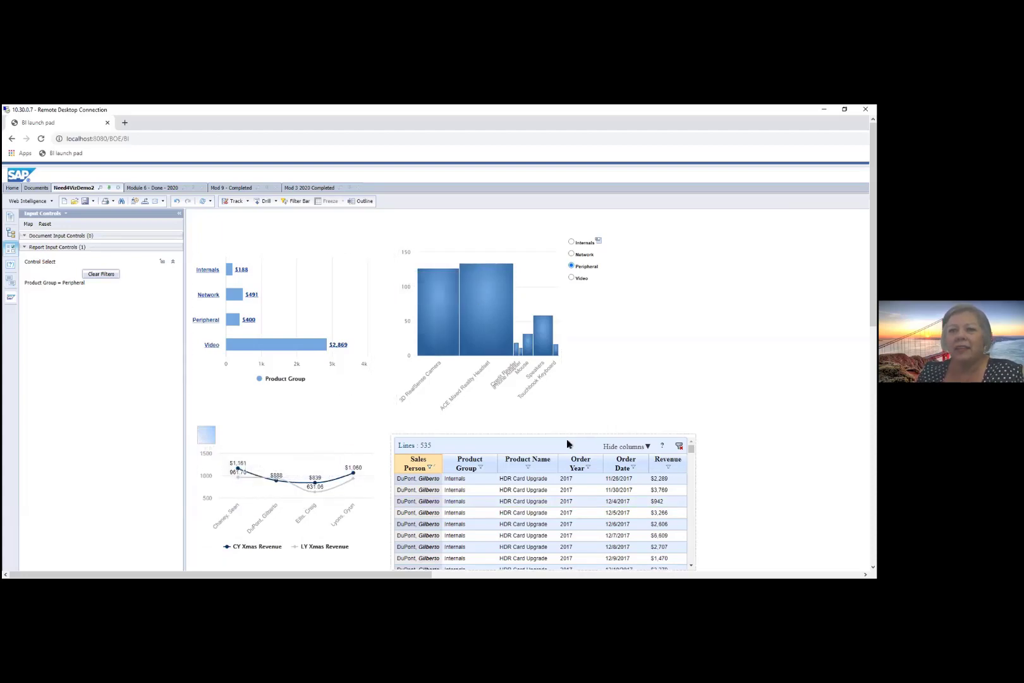
- Clear the sales table's existing filters and filter its Product Name column by "monitor"
scroll(567, 444, "down", 4)
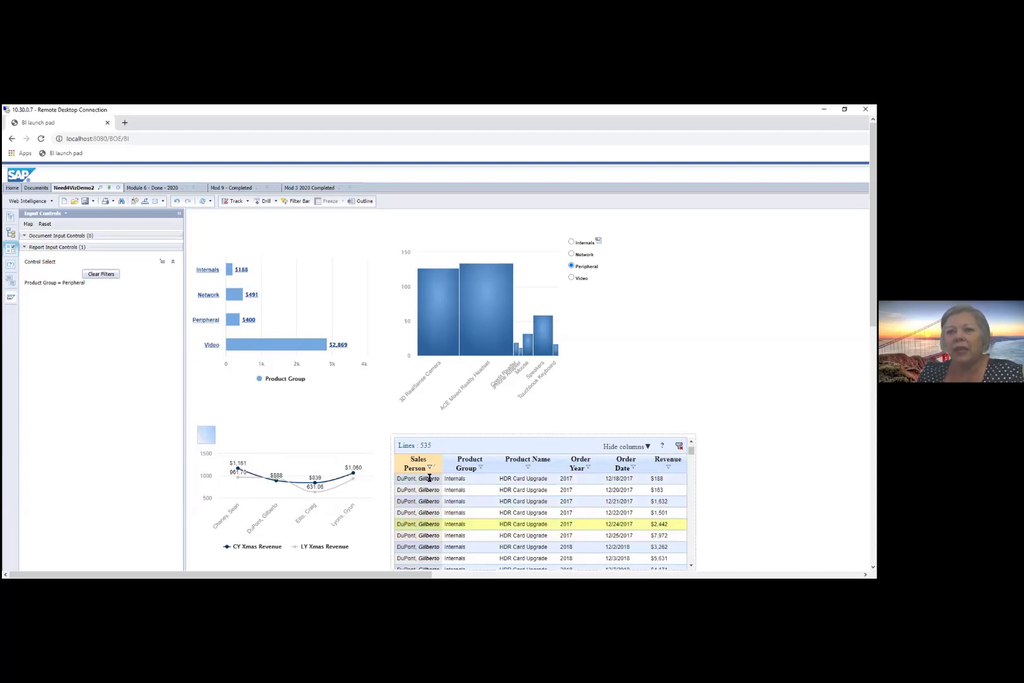
left_click(679, 447)
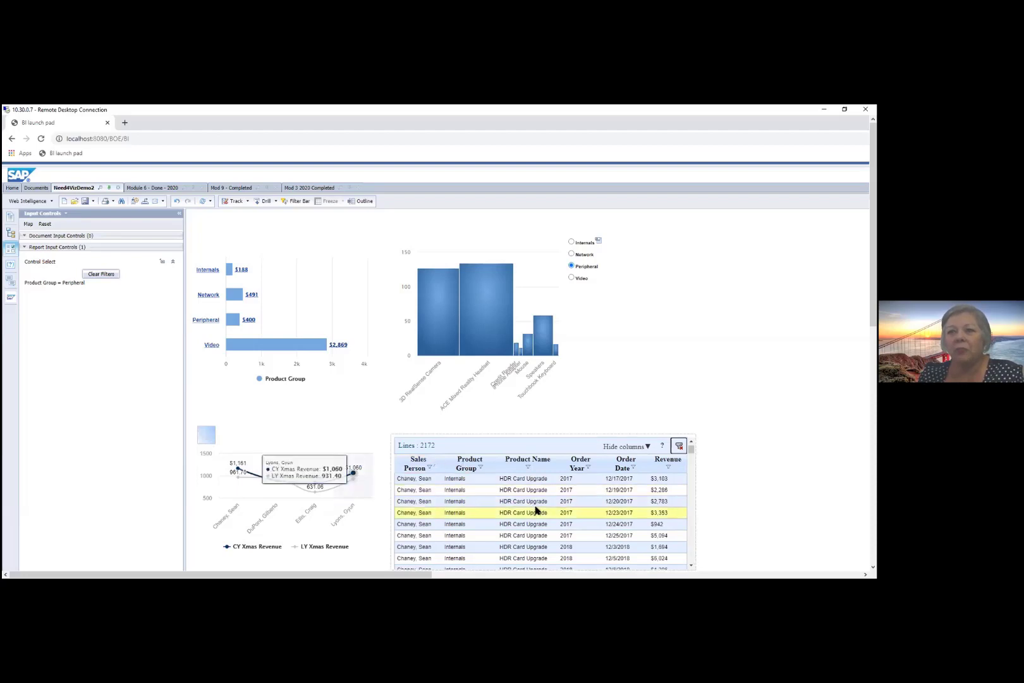
left_click(528, 469)
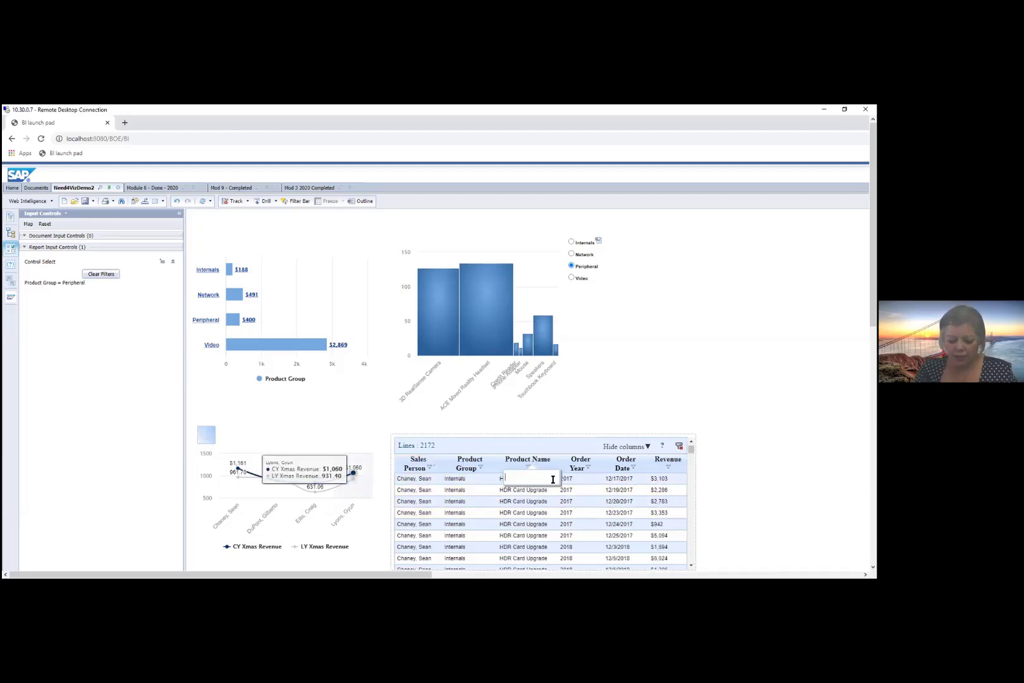
type("monitor")
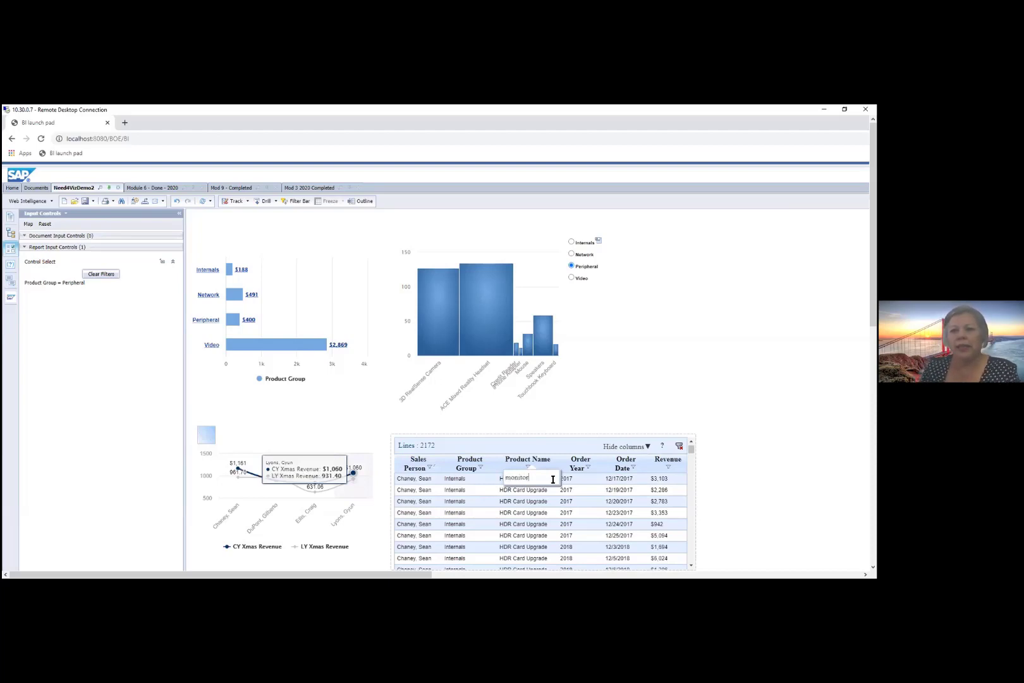
key("Return")
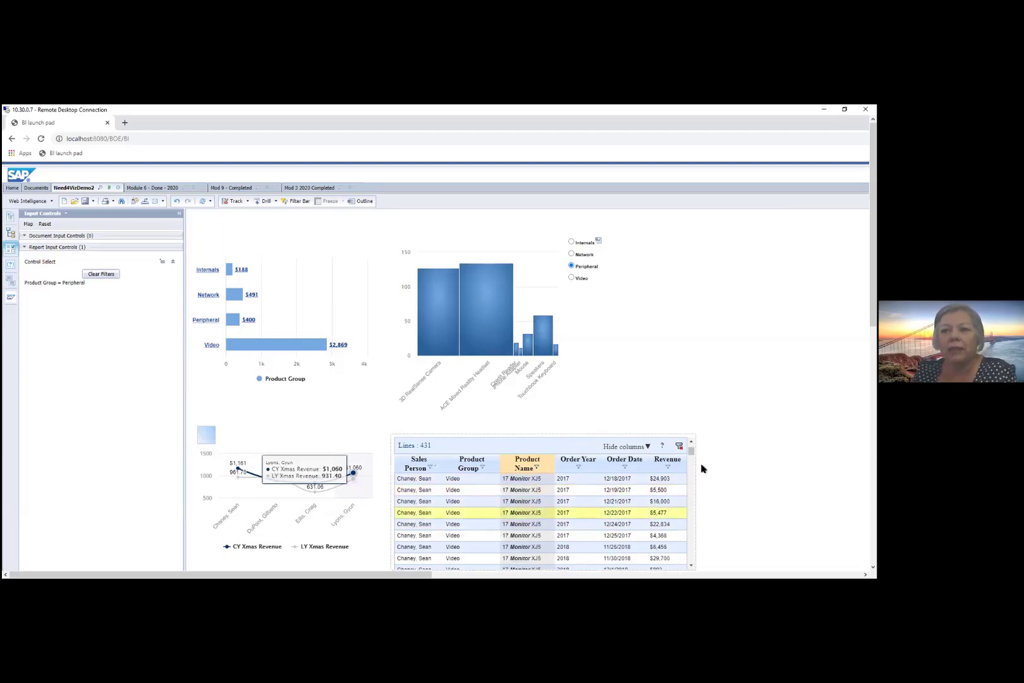
- Clear the sales table's product filter and filter its Sales Person column by a sales person's first name
left_click_drag(691, 452, 669, 497)
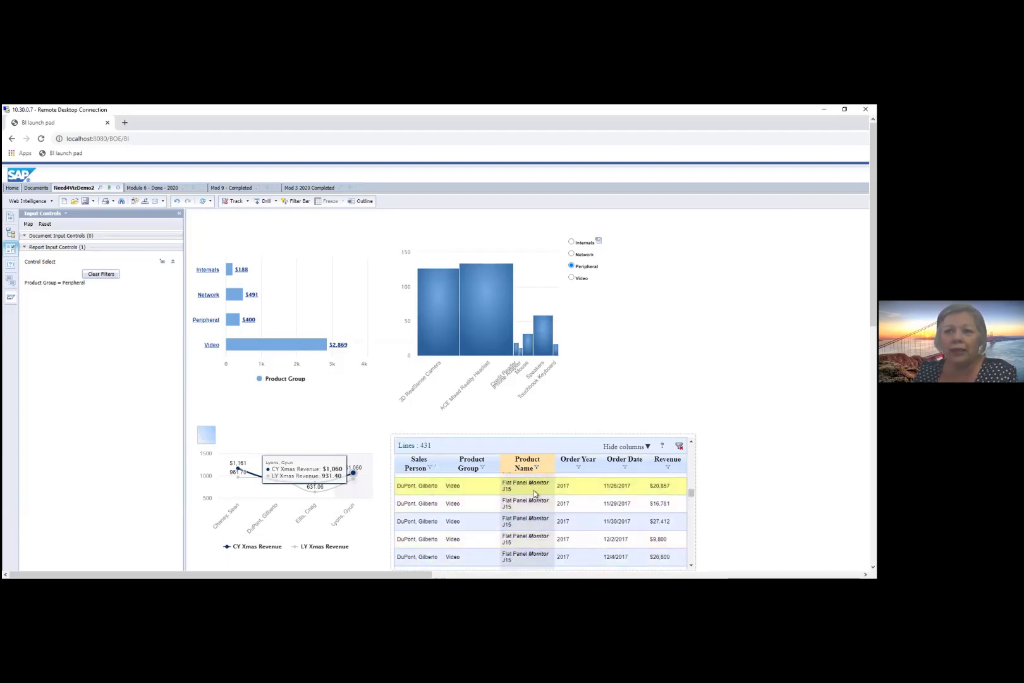
mouse_move(689, 491)
left_mouse_down()
mouse_move(691, 459)
mouse_move(688, 496)
left_mouse_up()
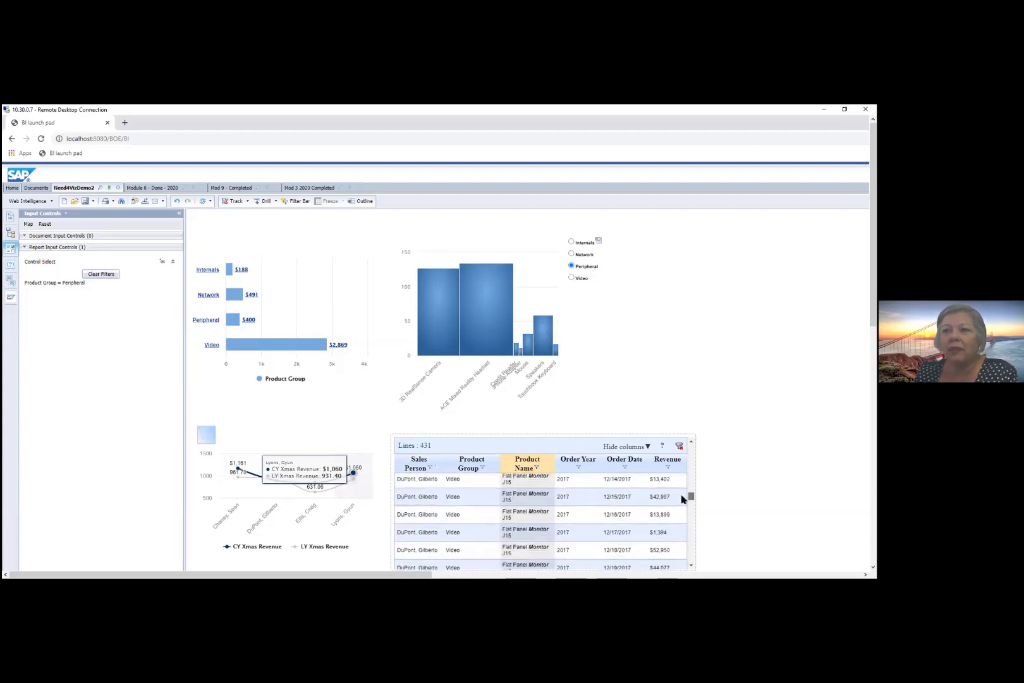
left_click(679, 447)
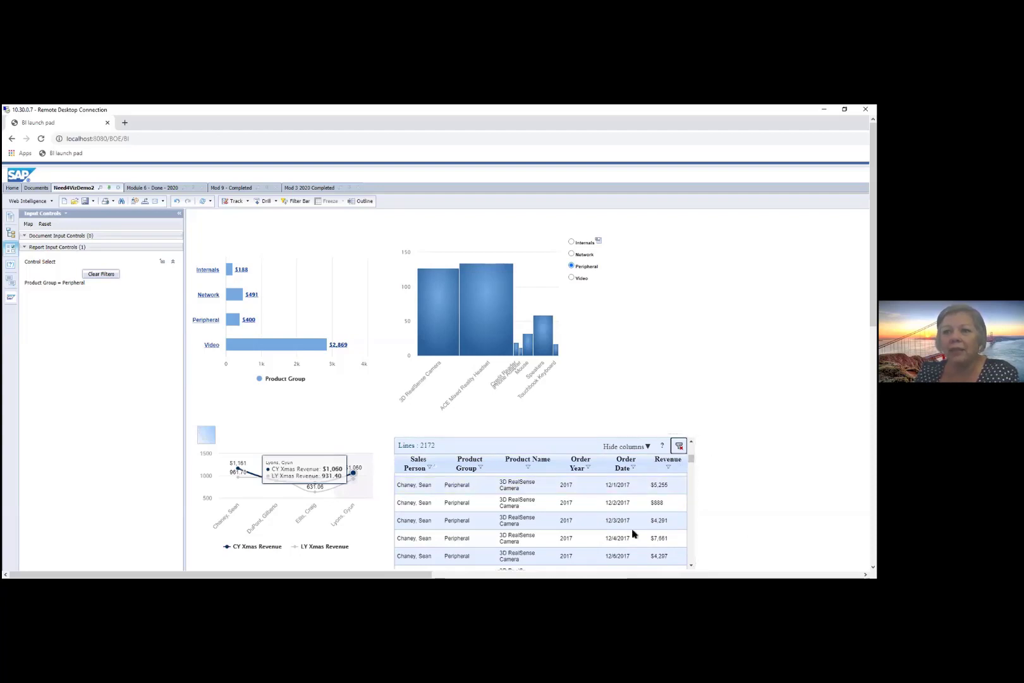
left_click(432, 466)
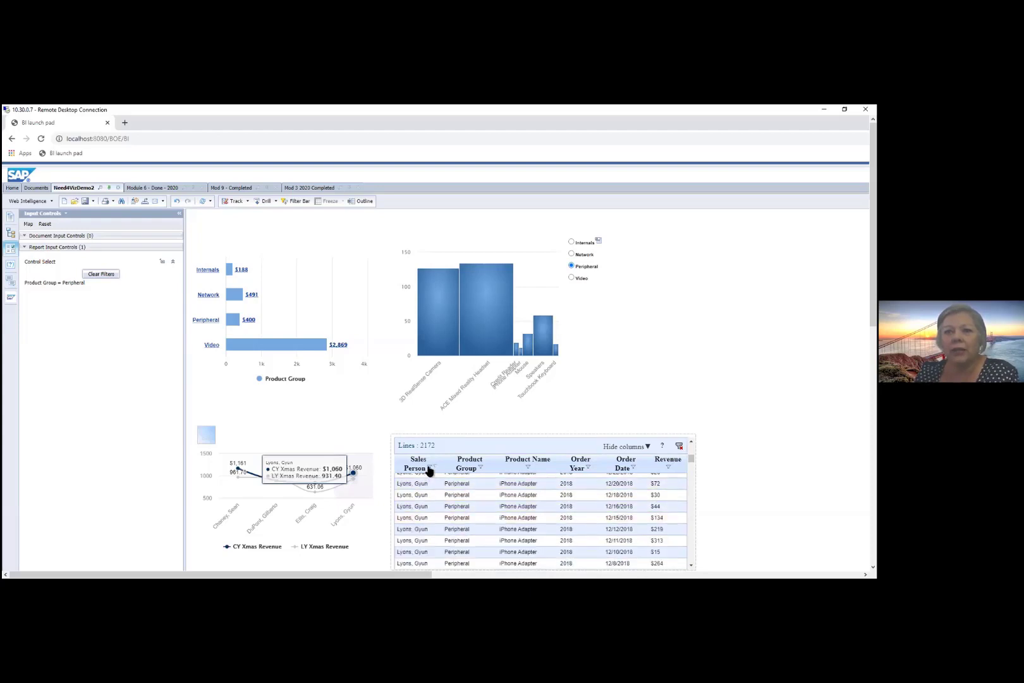
left_click(430, 469)
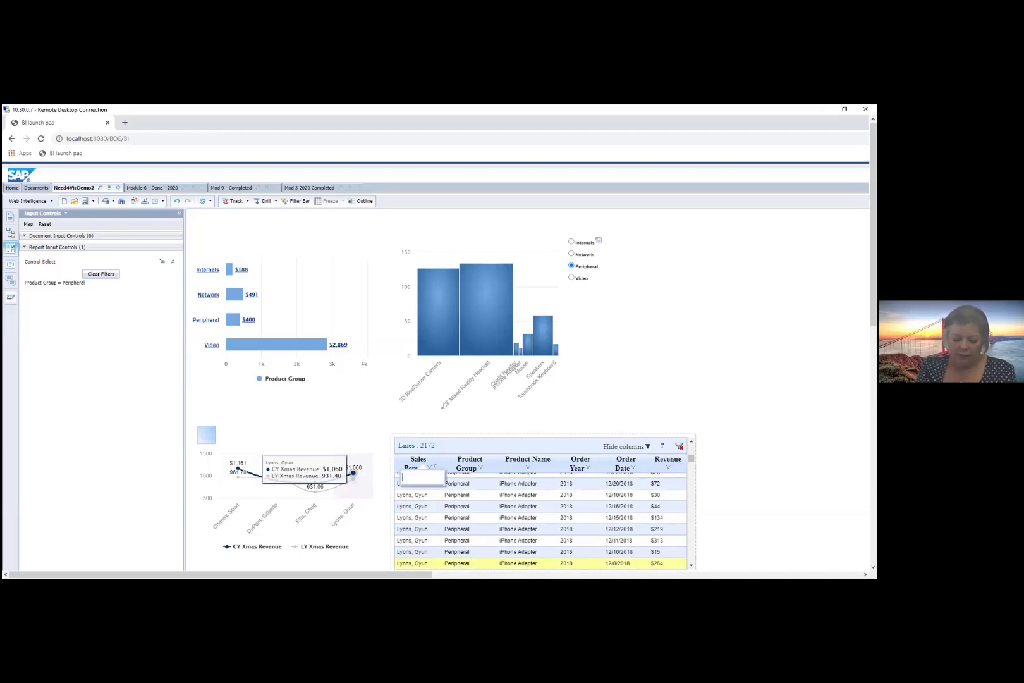
type("gilber")
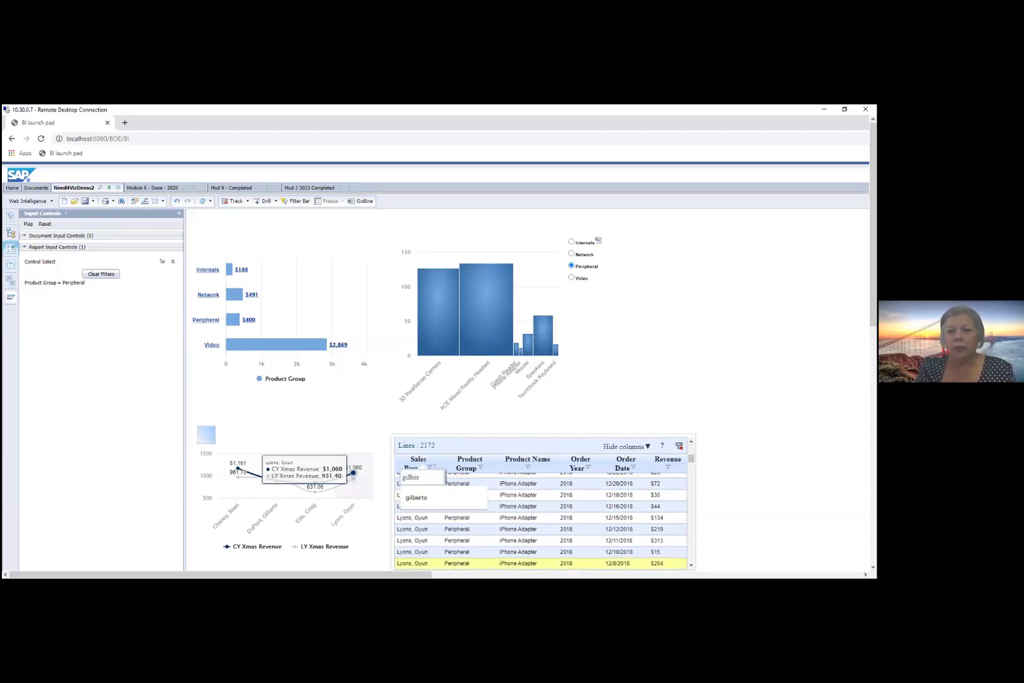
key("Return")
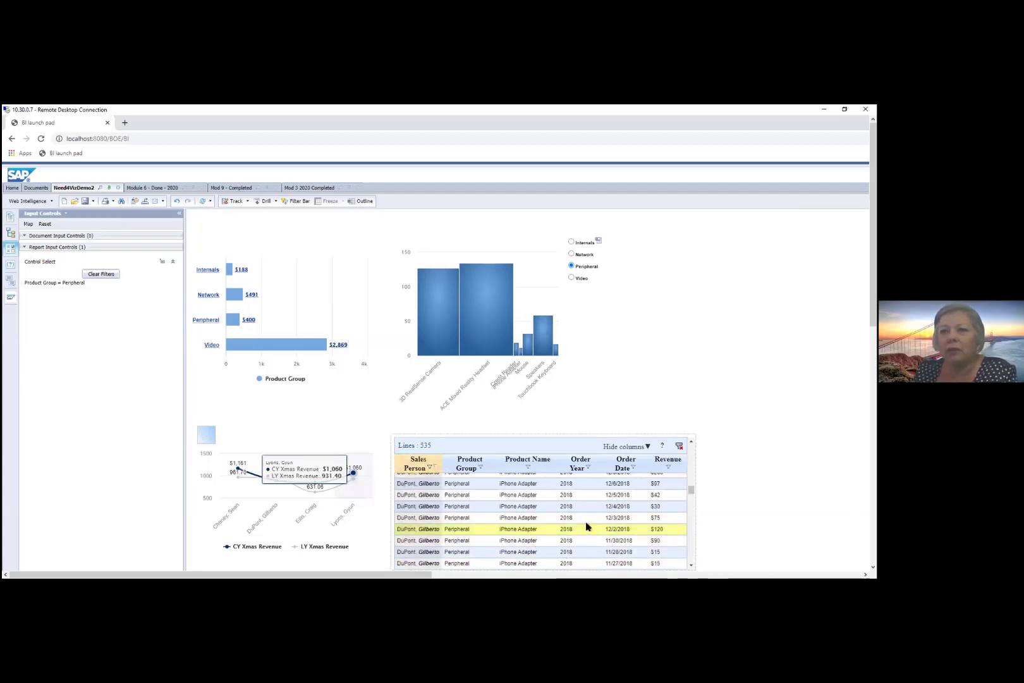
scroll(586, 526, "down", 5)
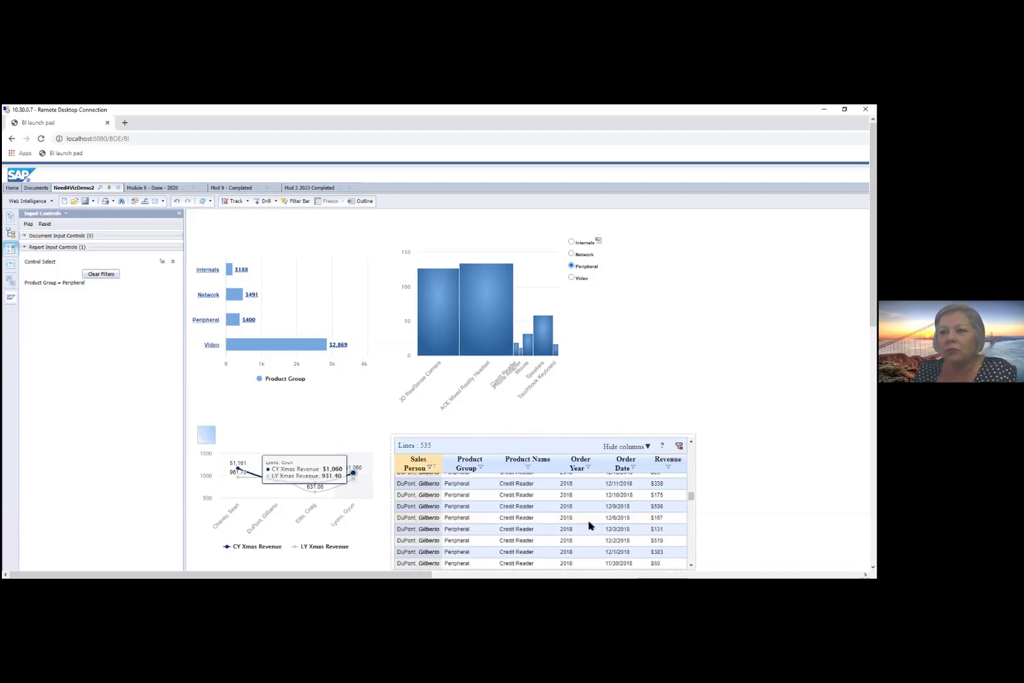
scroll(589, 525, "down", 5)
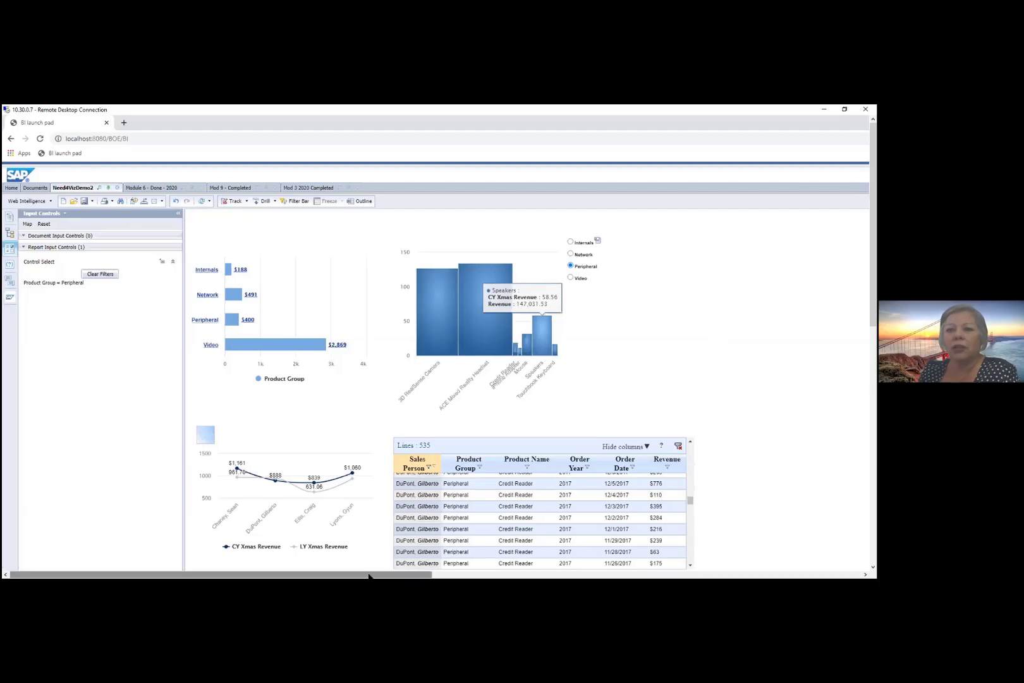
- Try the Web Intelligence preferences for prompting when drill requires additional data and drilling on a duplicate report, closing them without saving
left_click_drag(368, 575, 806, 547)
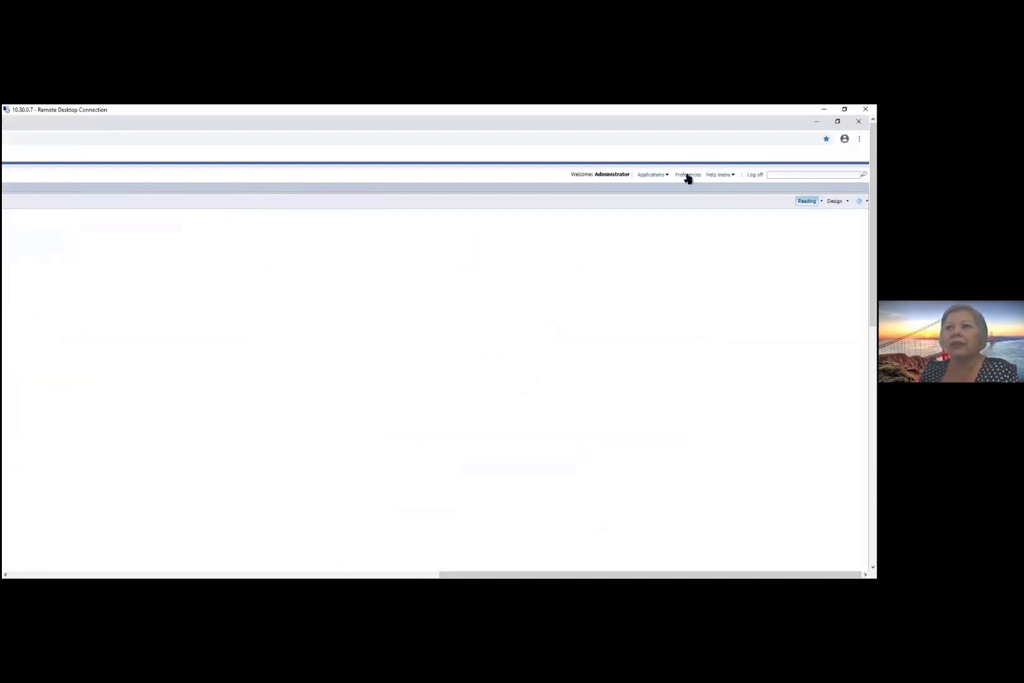
left_click(688, 176)
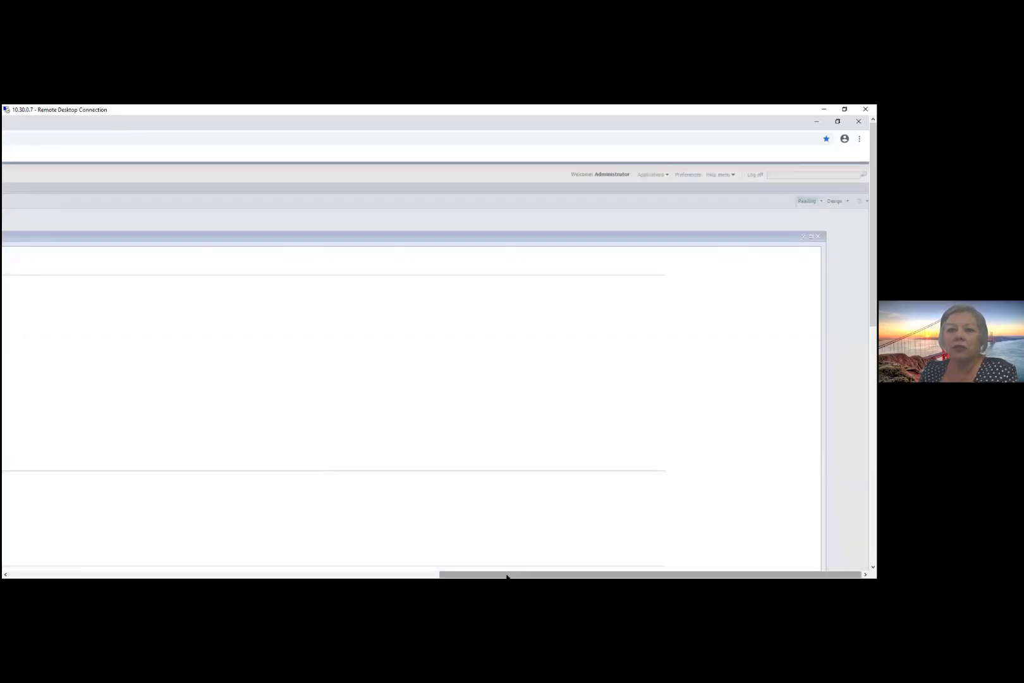
left_click_drag(509, 574, 55, 575)
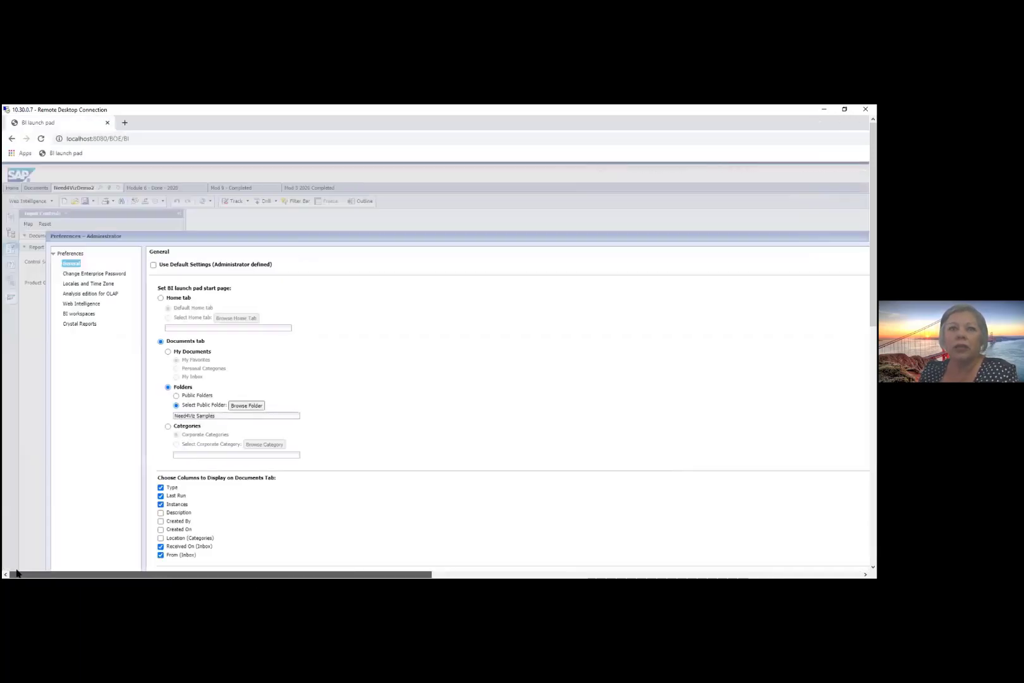
left_click(91, 306)
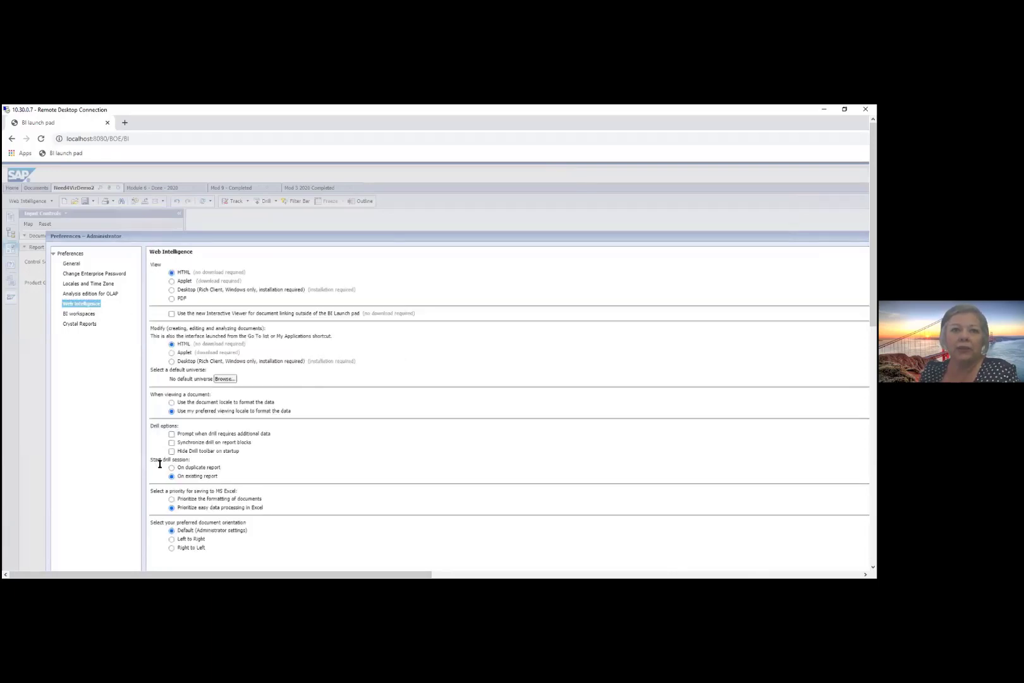
left_click(172, 434)
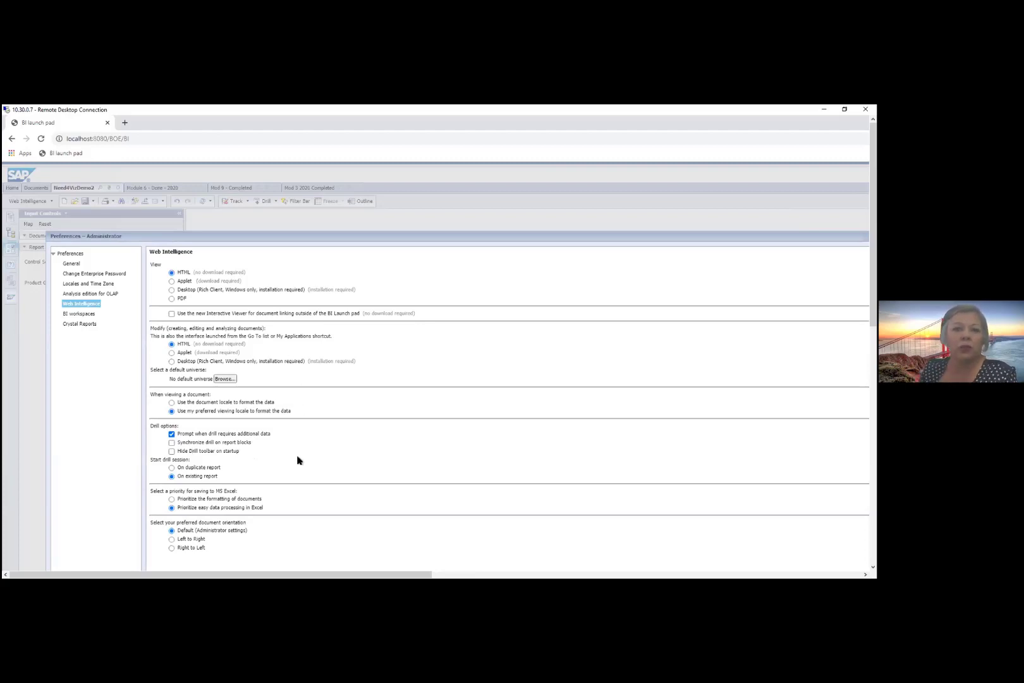
left_click(172, 469)
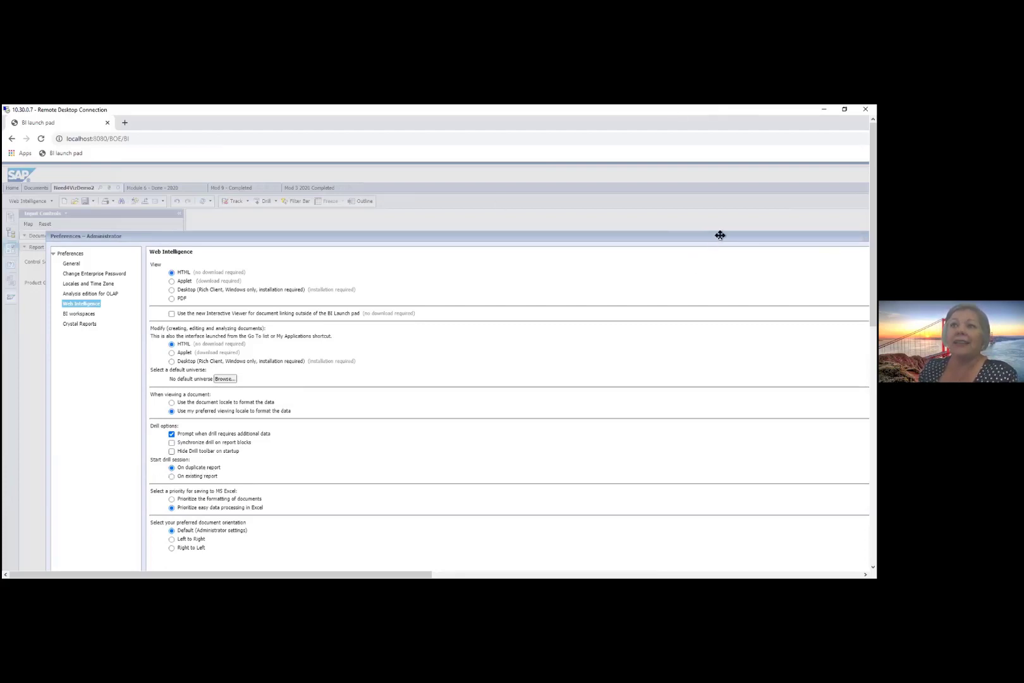
left_click_drag(720, 233, 521, 250)
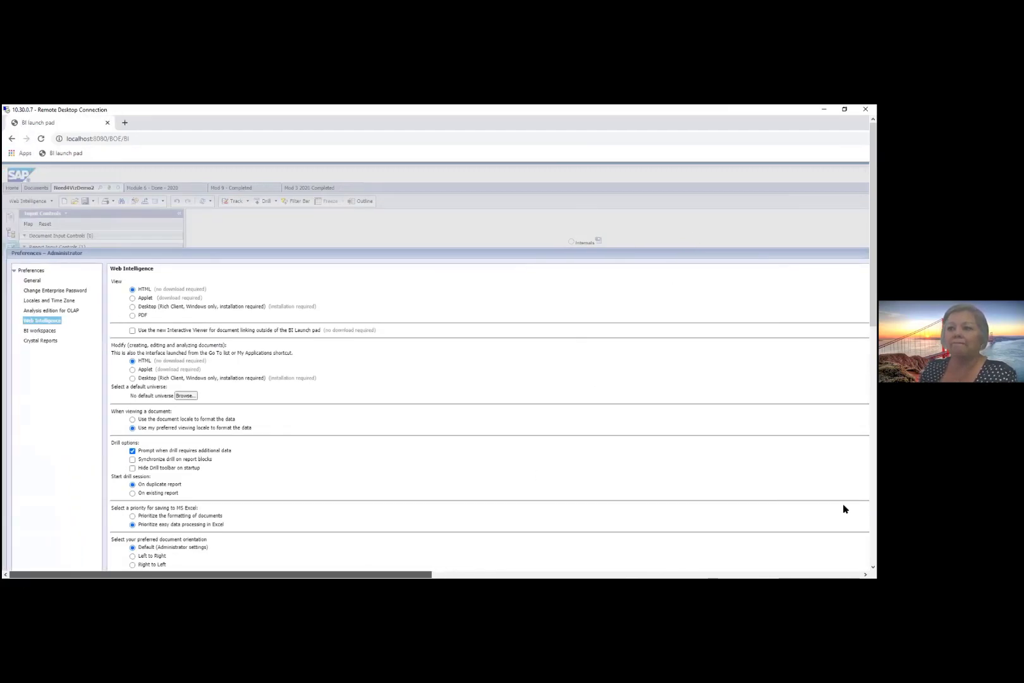
scroll(695, 508, "right", 10)
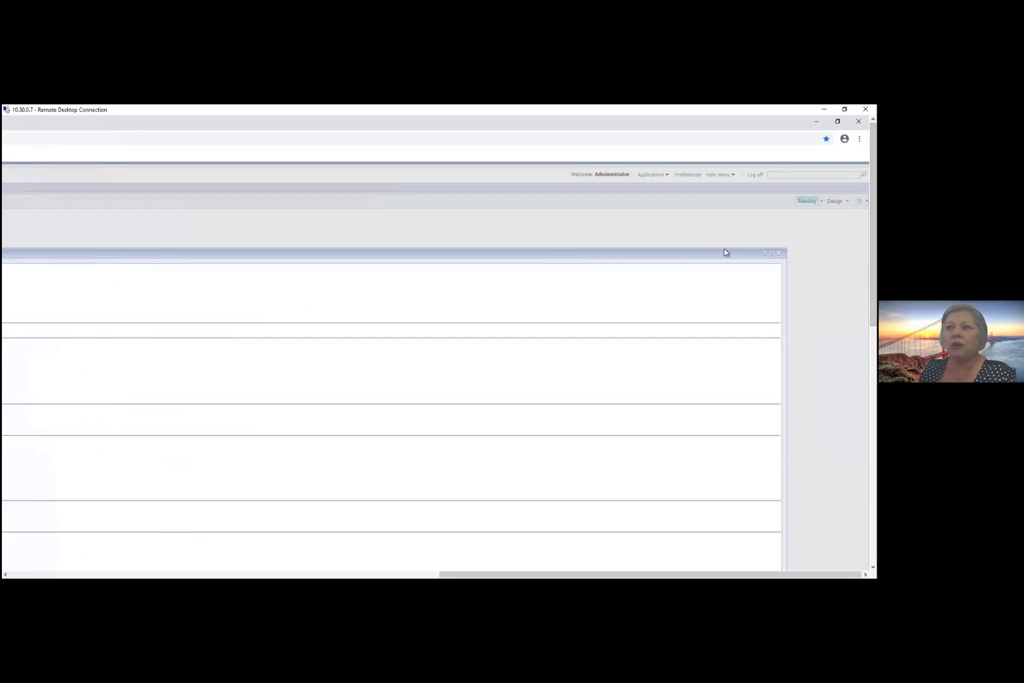
left_click(779, 254)
left_click_drag(464, 576, 426, 576)
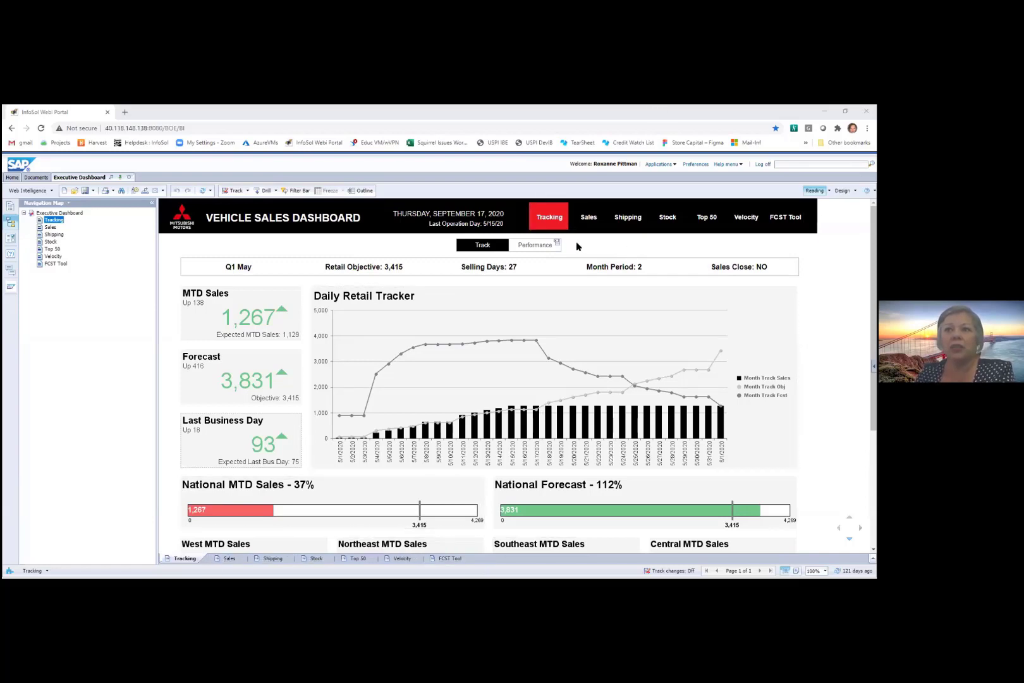
- View the West and Northeast regions on the Sales page of the Vehicle Sales Dashboard
left_click(588, 218)
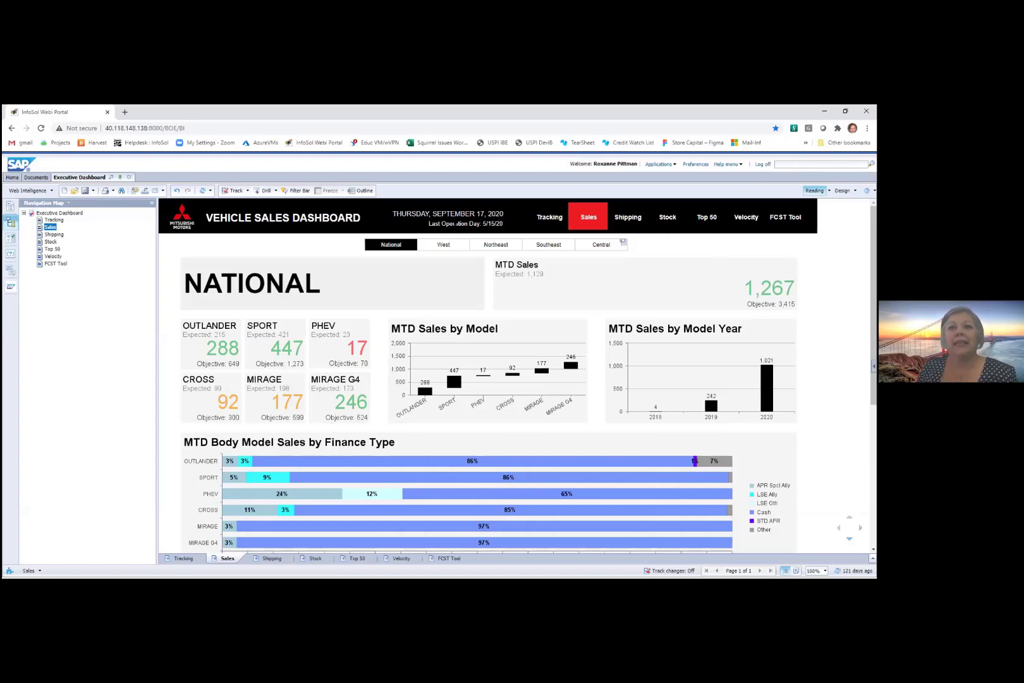
left_click(448, 243)
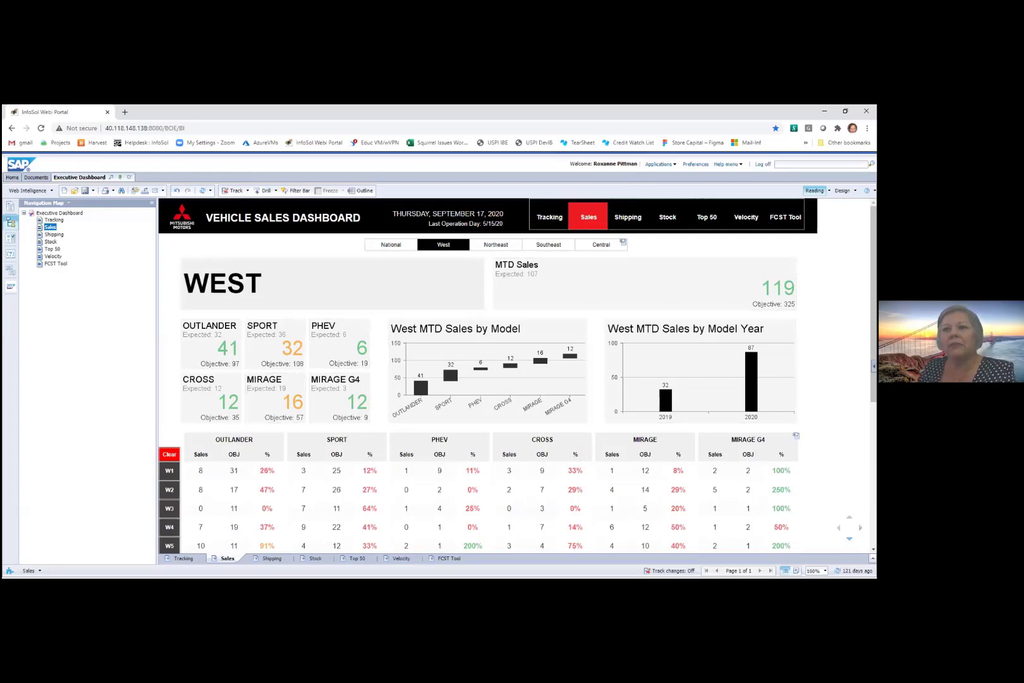
left_click(495, 245)
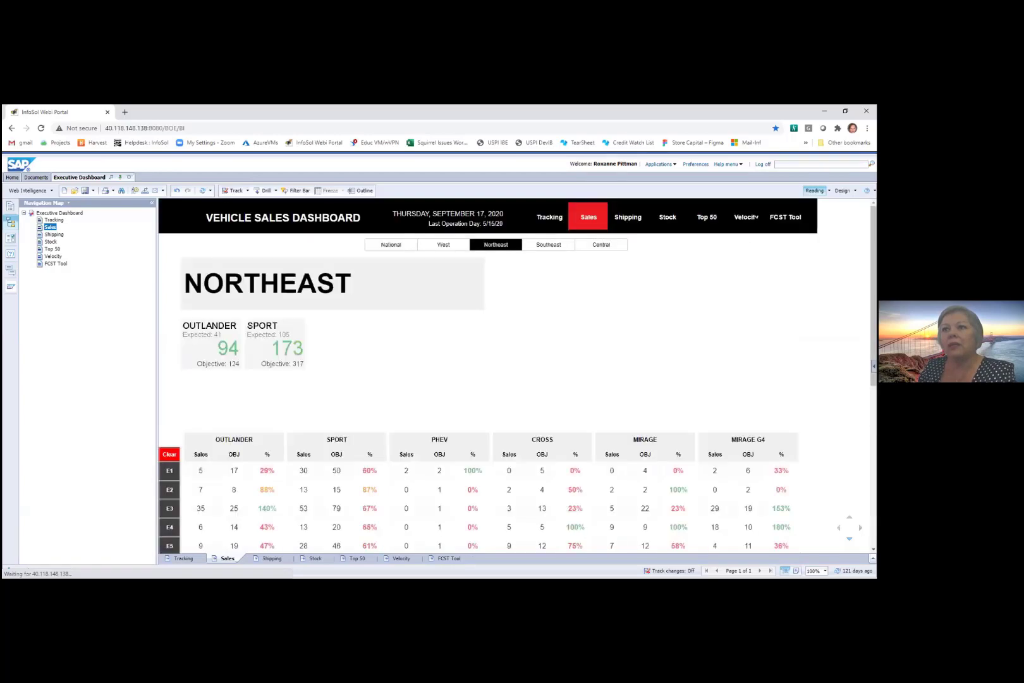
- Examine the summary table and charts on the dashboard's Velocity page and return to the Tracking page
left_click(752, 217)
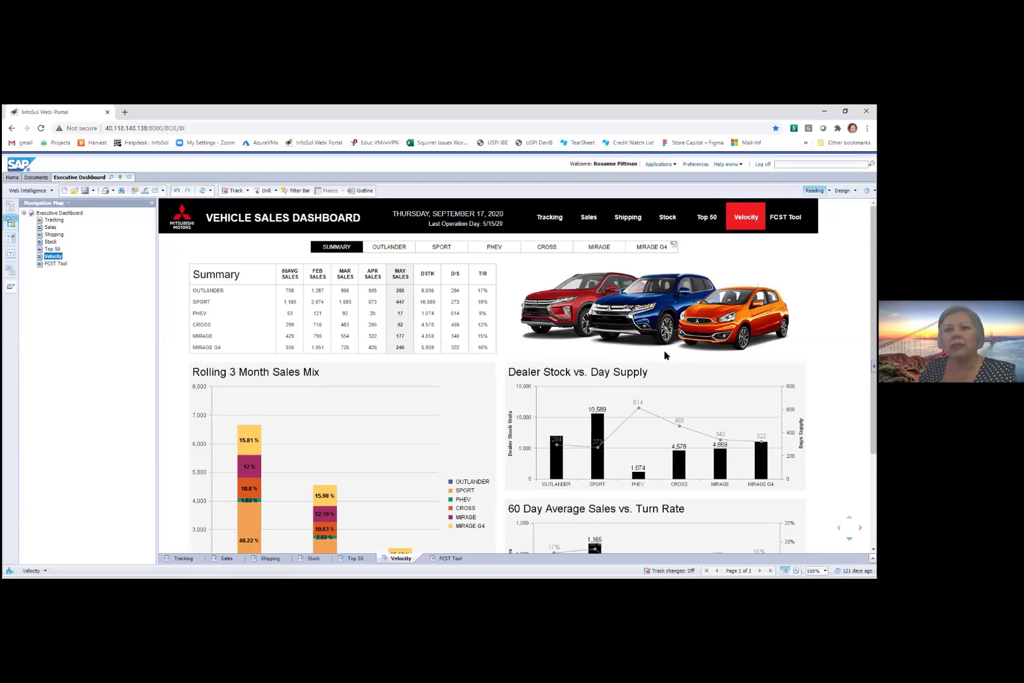
scroll(441, 359, "down", 3)
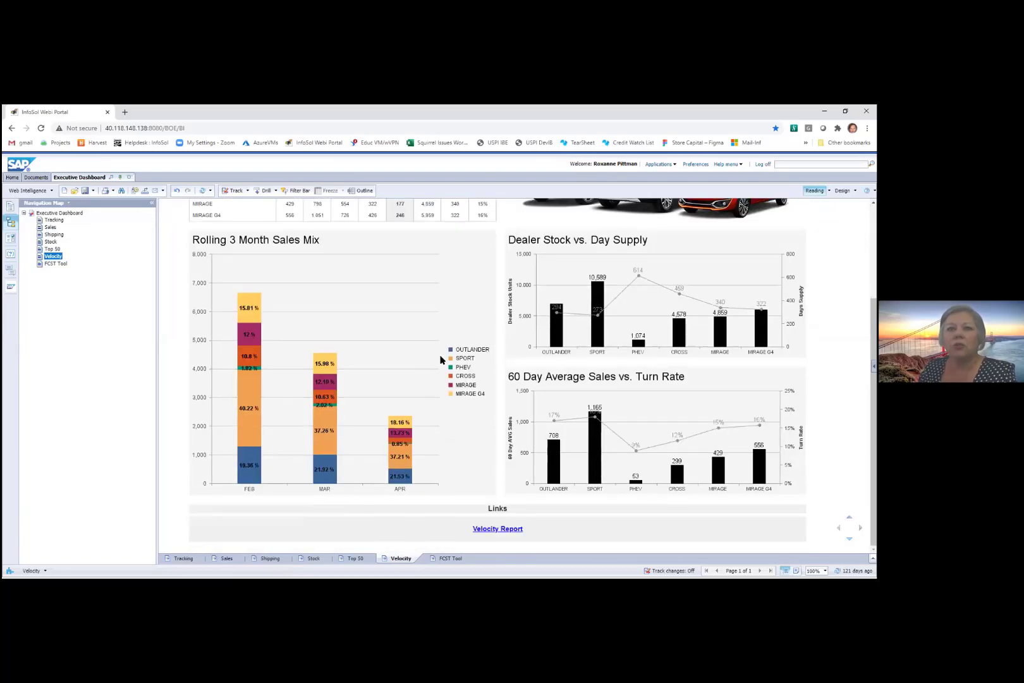
scroll(441, 359, "up", 3)
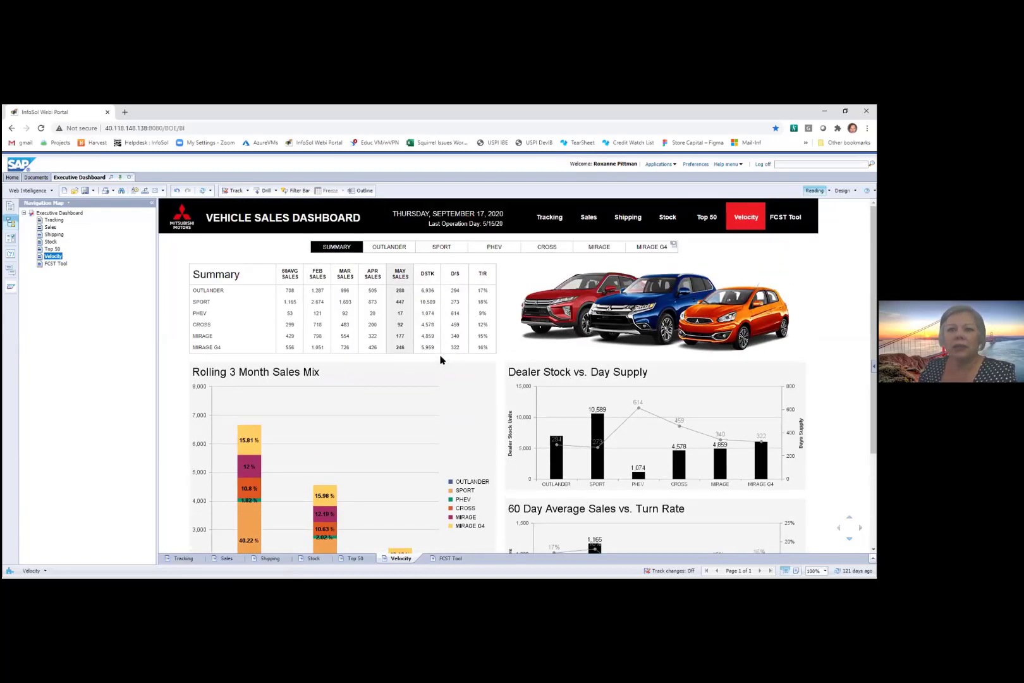
scroll(441, 359, "down", 3)
scroll(440, 359, "up", 1)
scroll(493, 449, "down", 1)
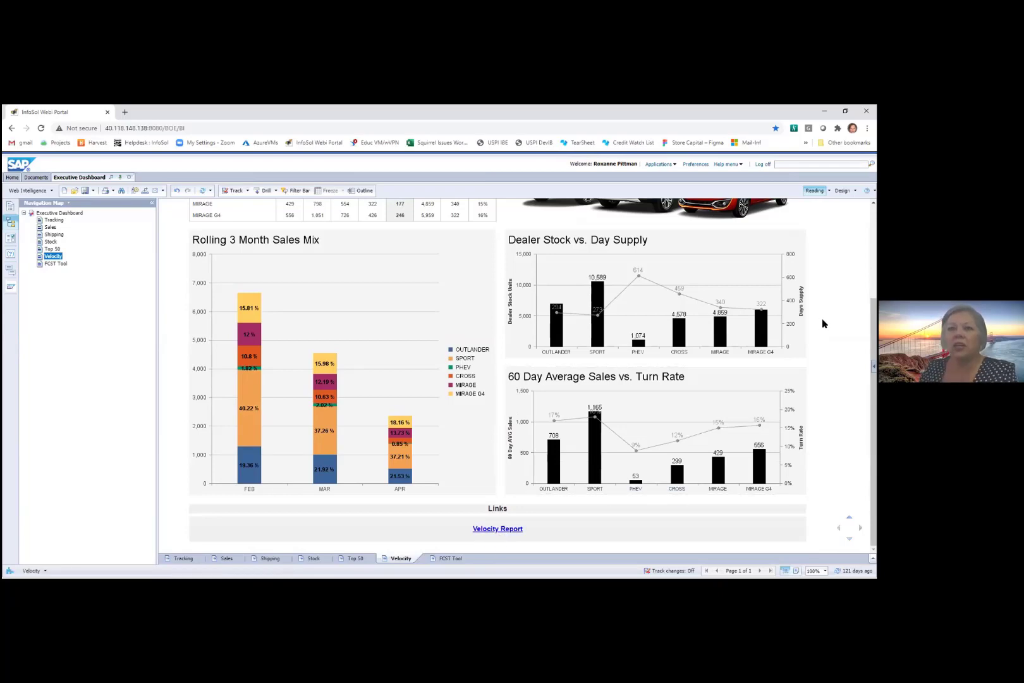
scroll(820, 324, "up", 3)
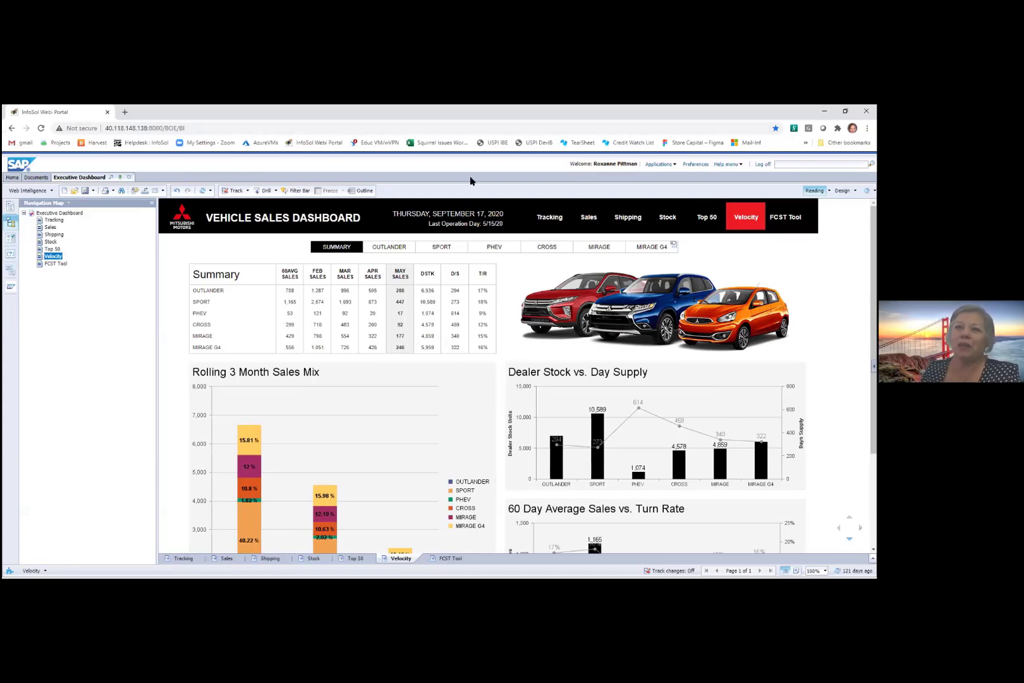
left_click(556, 217)
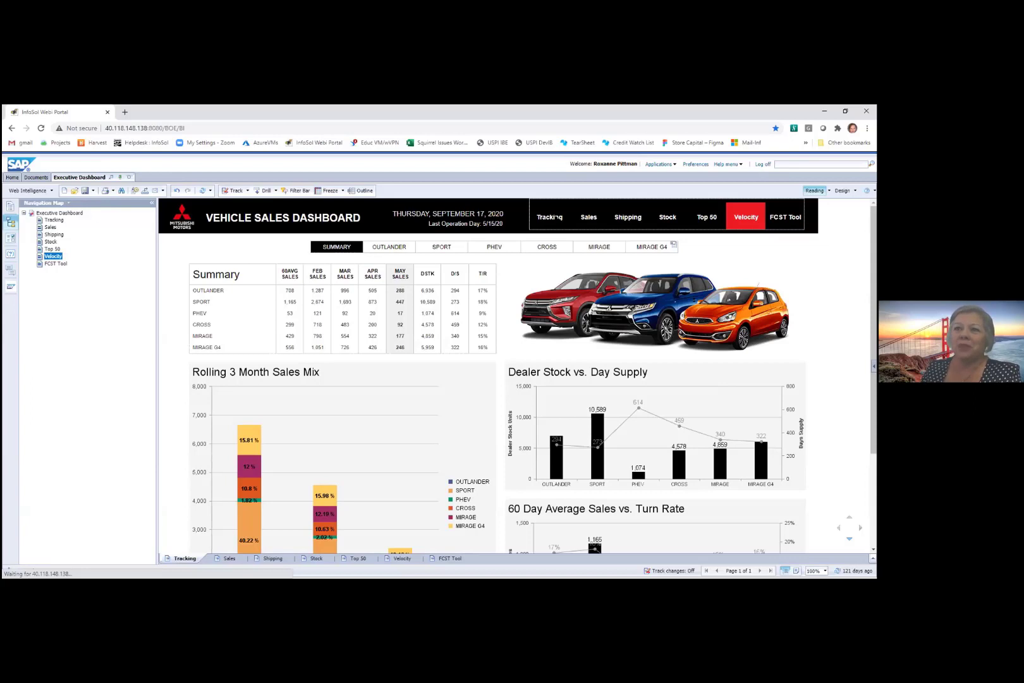
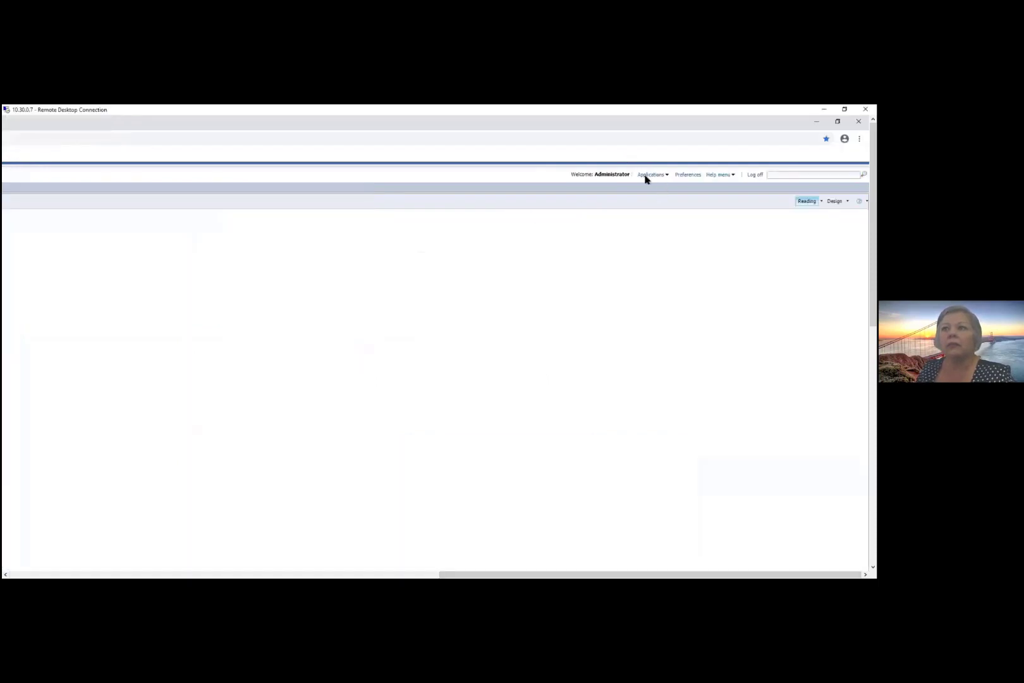
- Start Web Intelligence from the BI launch pad and create an empty document with no data source
left_click(648, 176)
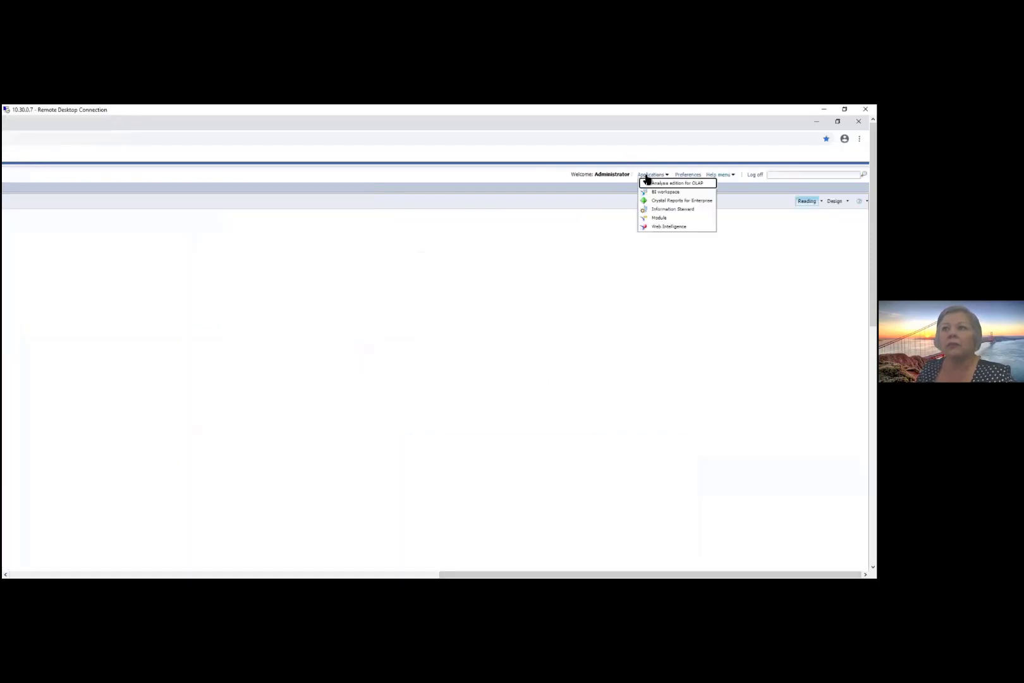
left_click(667, 226)
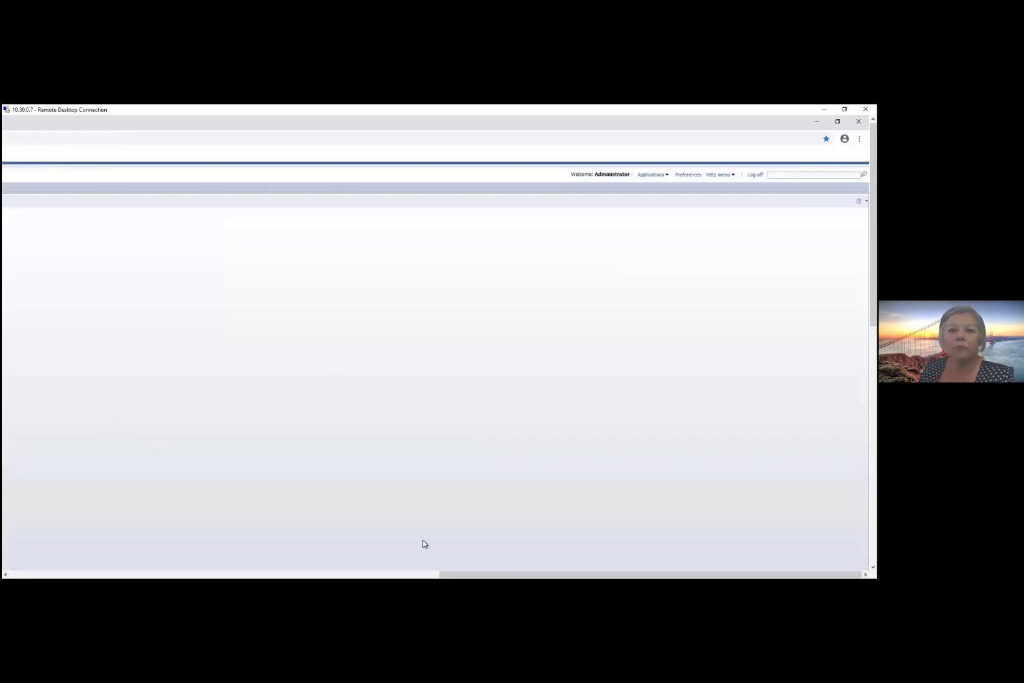
left_click_drag(460, 575, 87, 290)
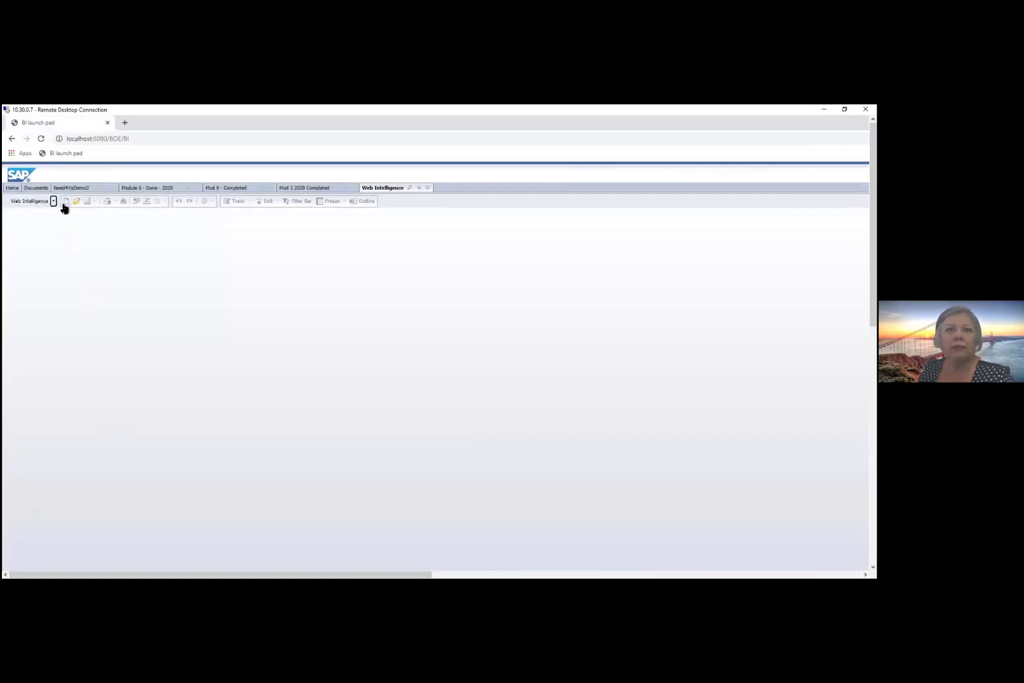
left_click(65, 201)
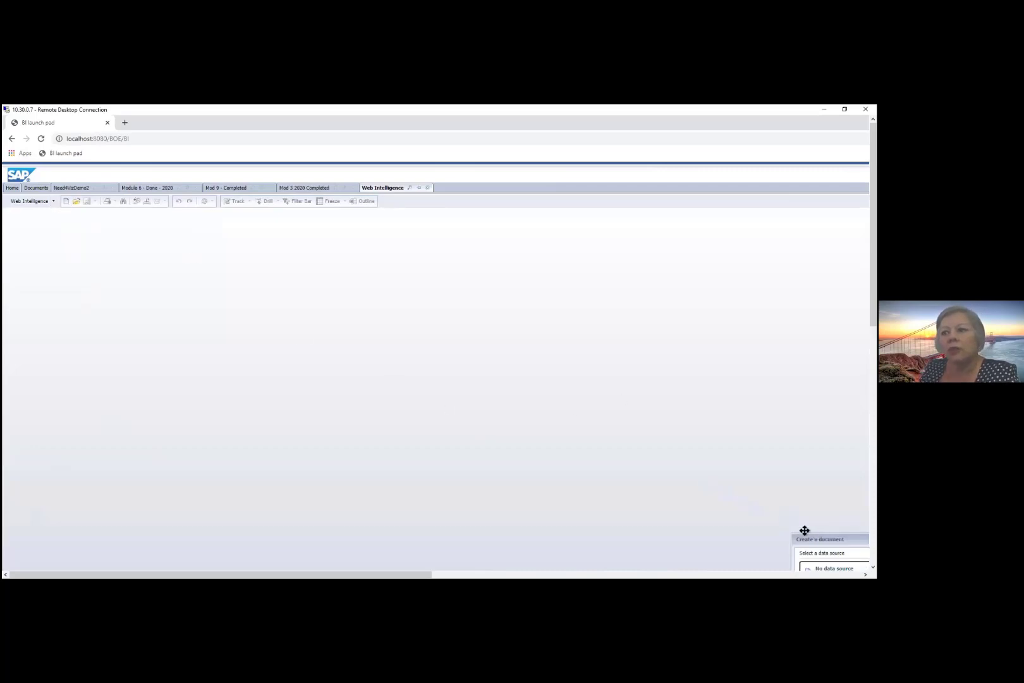
left_click_drag(803, 533, 171, 215)
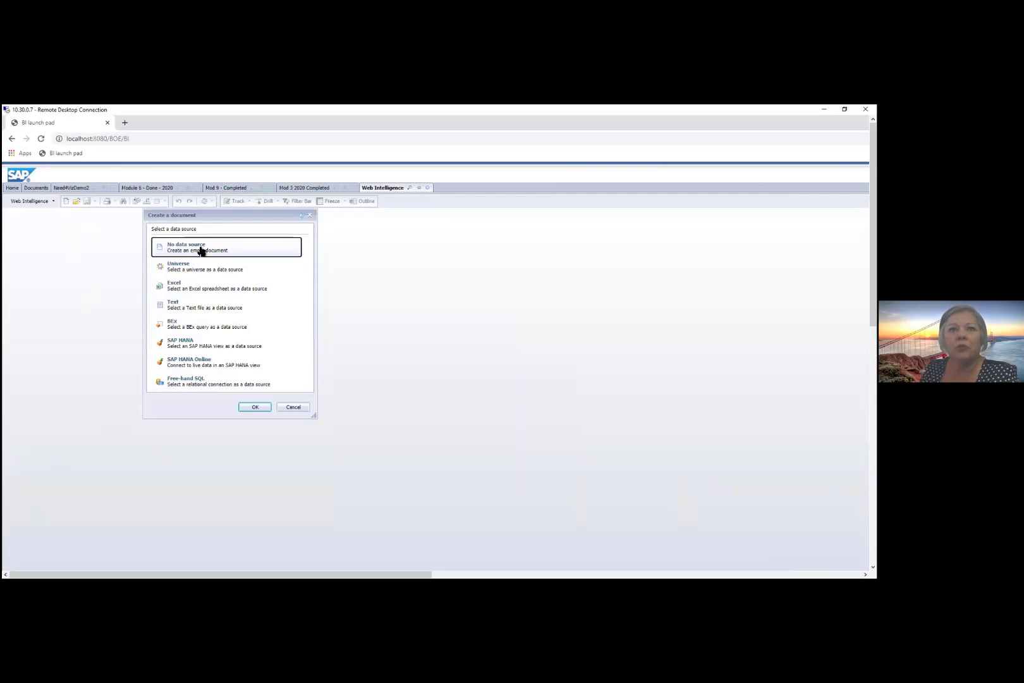
left_click(251, 408)
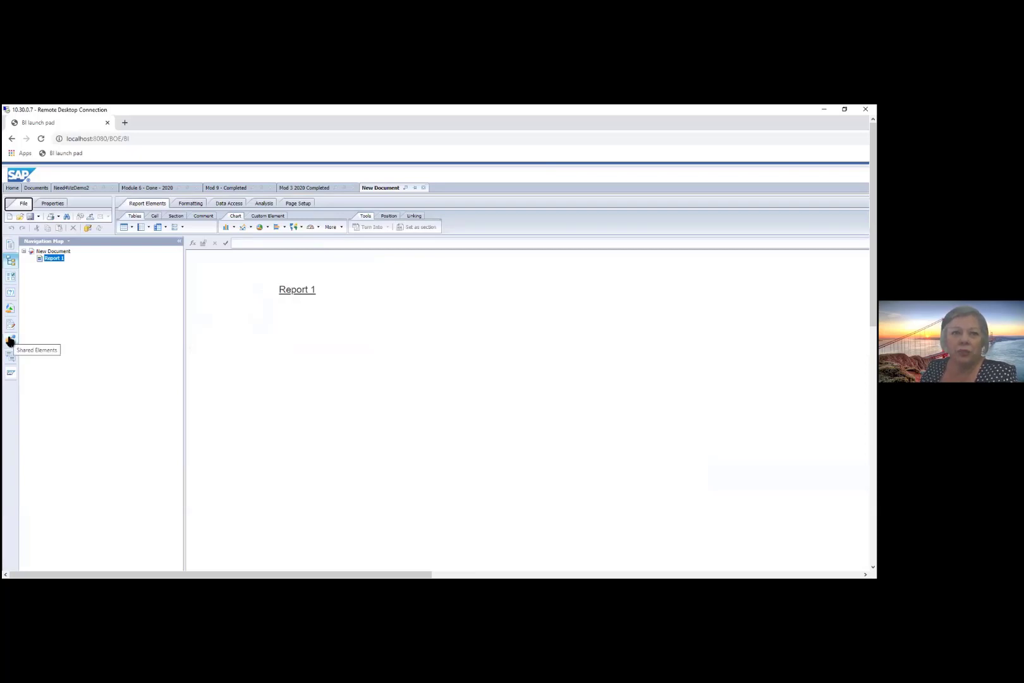
- Insert the shared element PolyTrend Line Variables from the Day 2_Analysis Dashboard Starting Points Done folder below the report title
left_click(11, 341)
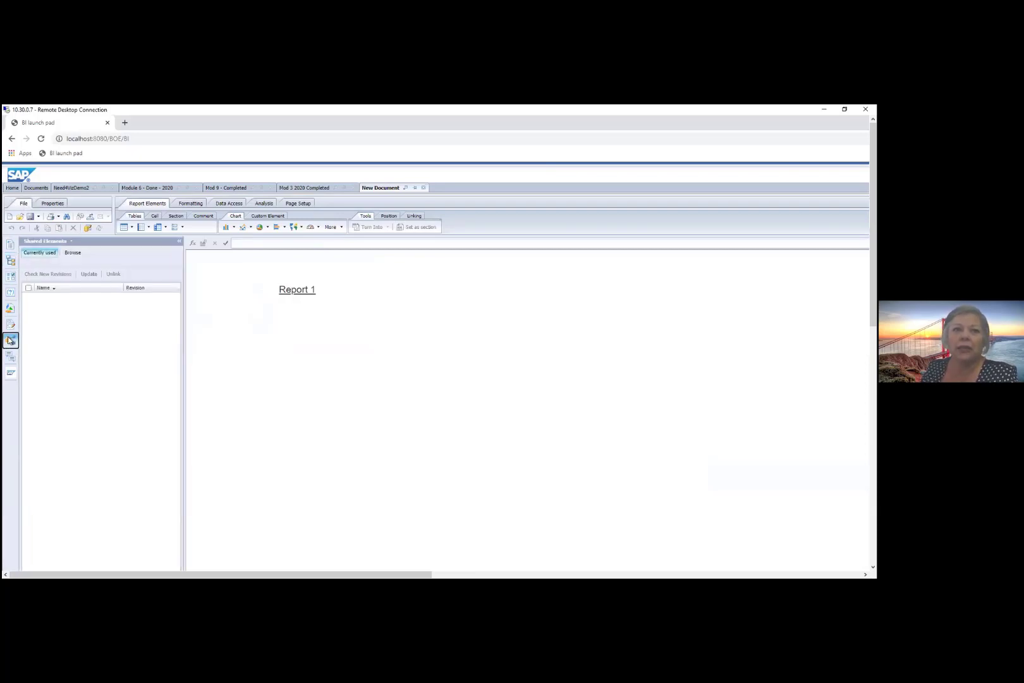
left_click(74, 253)
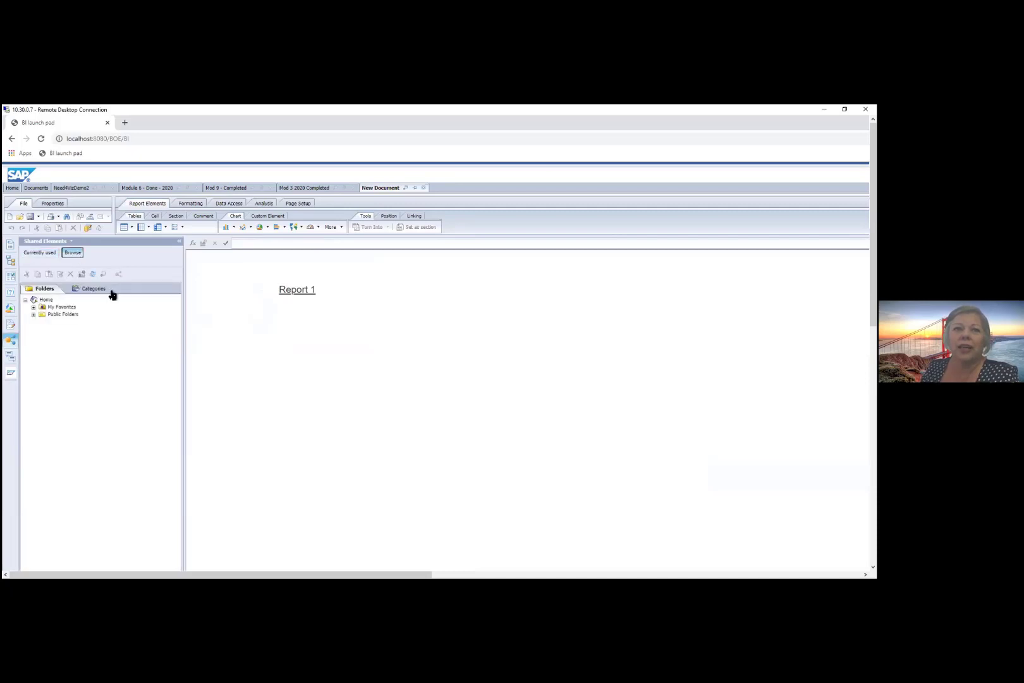
left_click(33, 315)
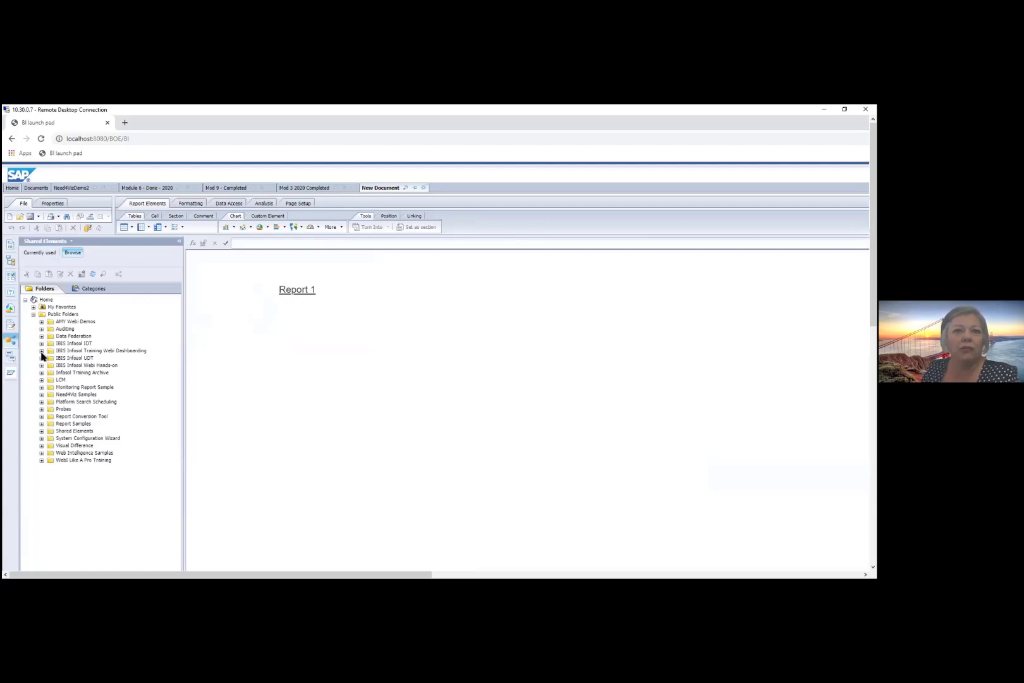
left_click(42, 351)
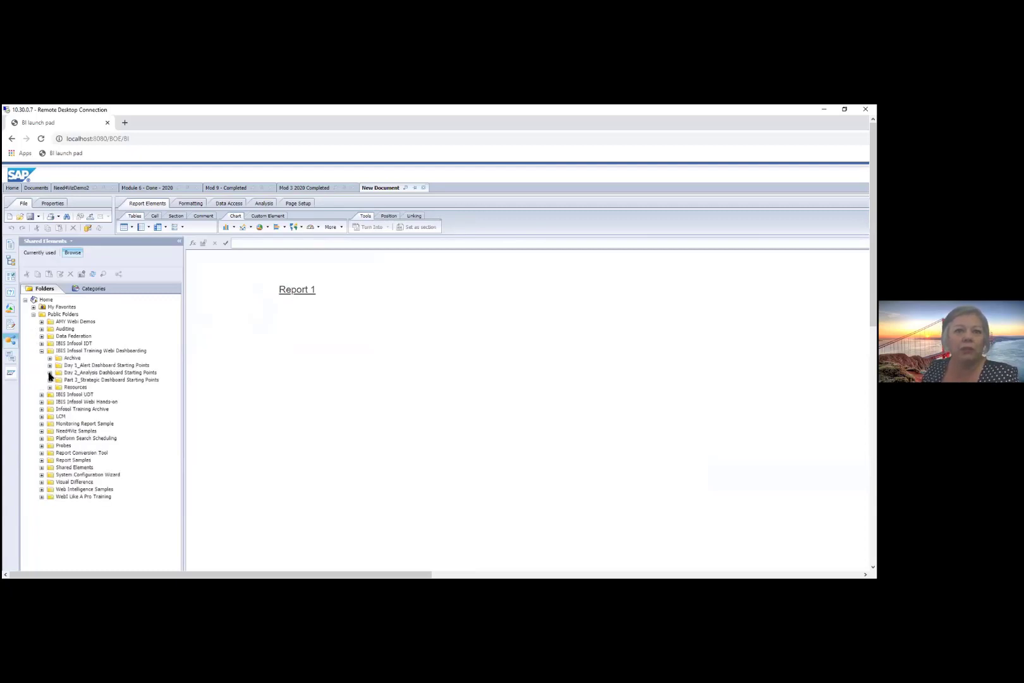
left_click(50, 374)
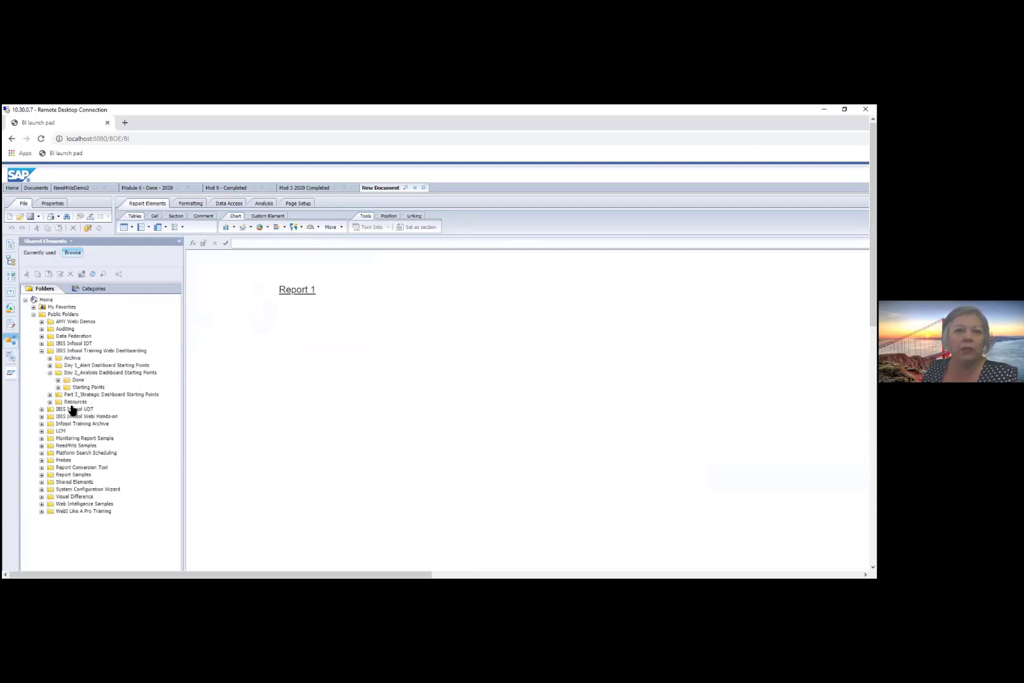
left_click(58, 381)
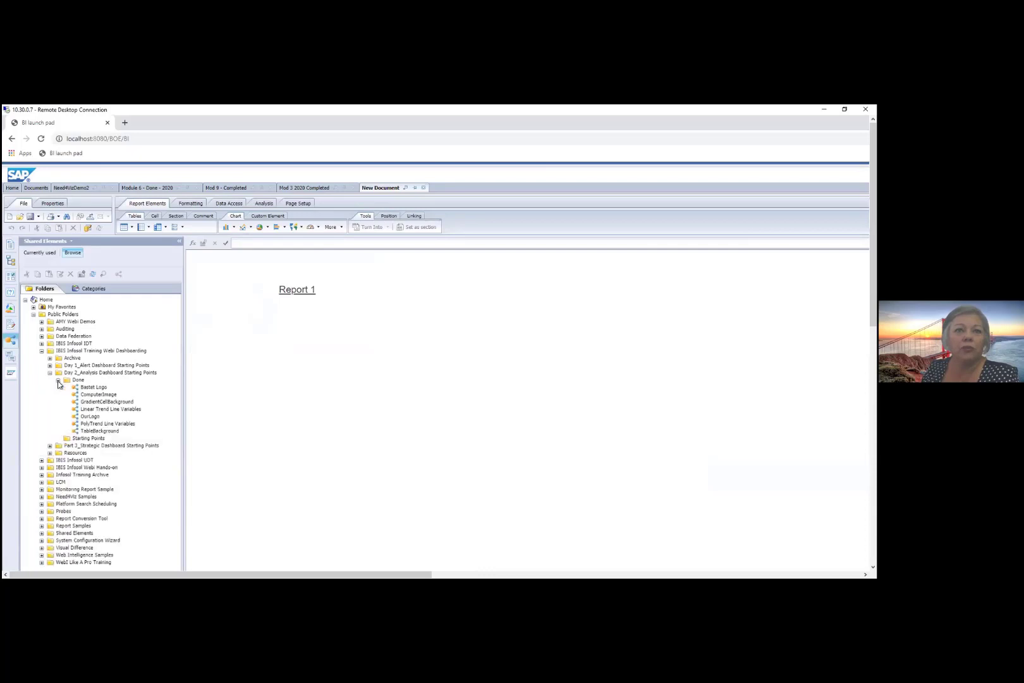
left_click(99, 424)
left_click_drag(96, 429, 217, 330)
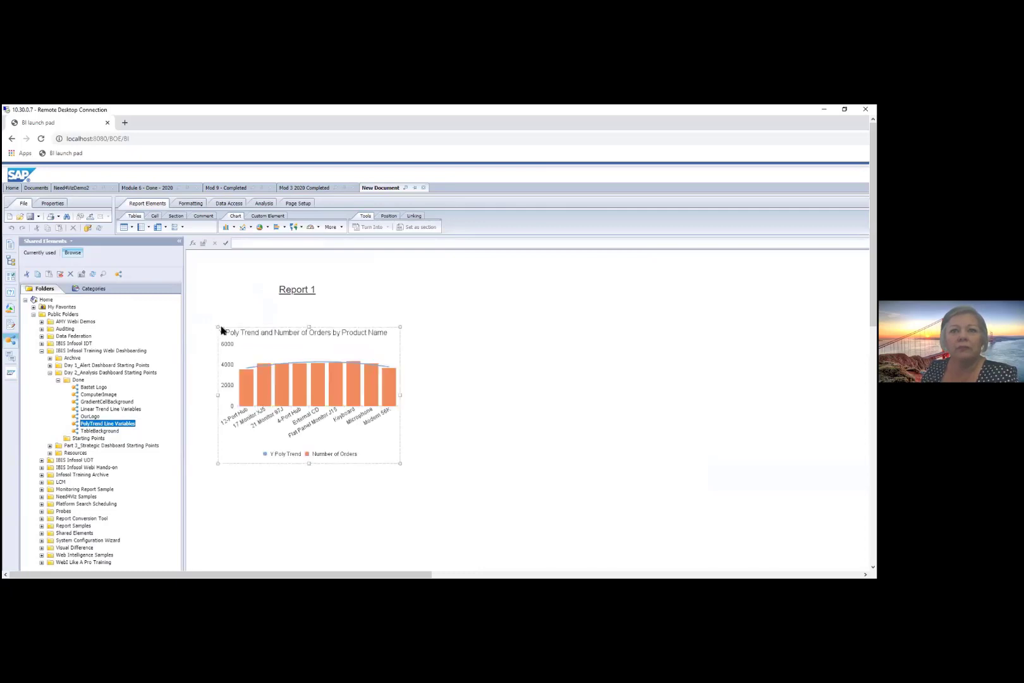
left_click(193, 262)
left_click(308, 363)
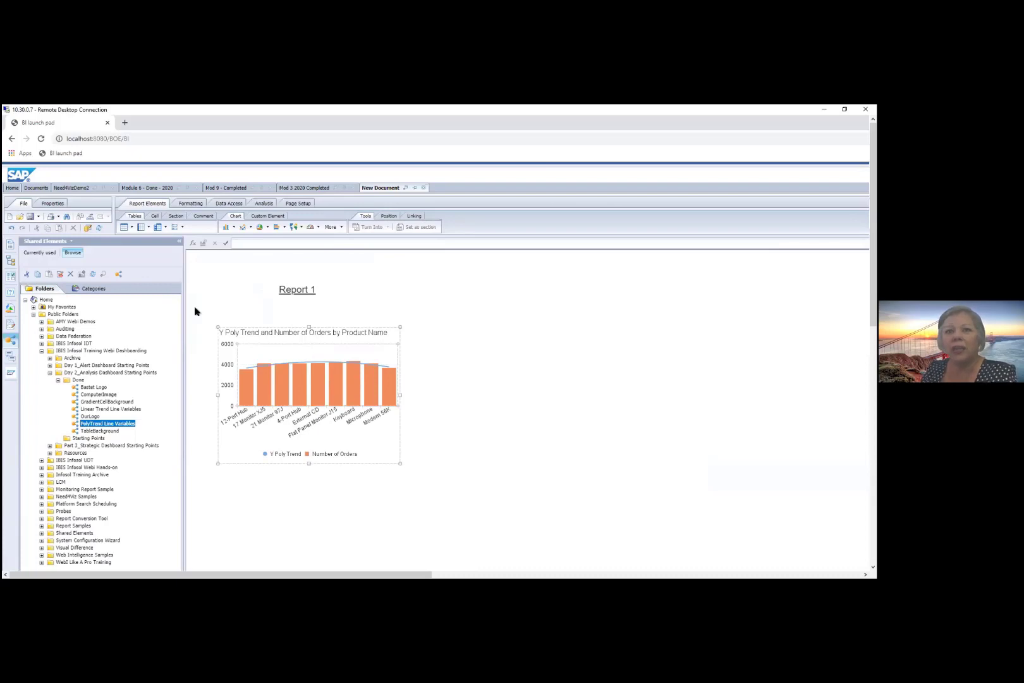
- Examine the data objects and Poly variables brought into the document with the shared trend chart
left_click(10, 308)
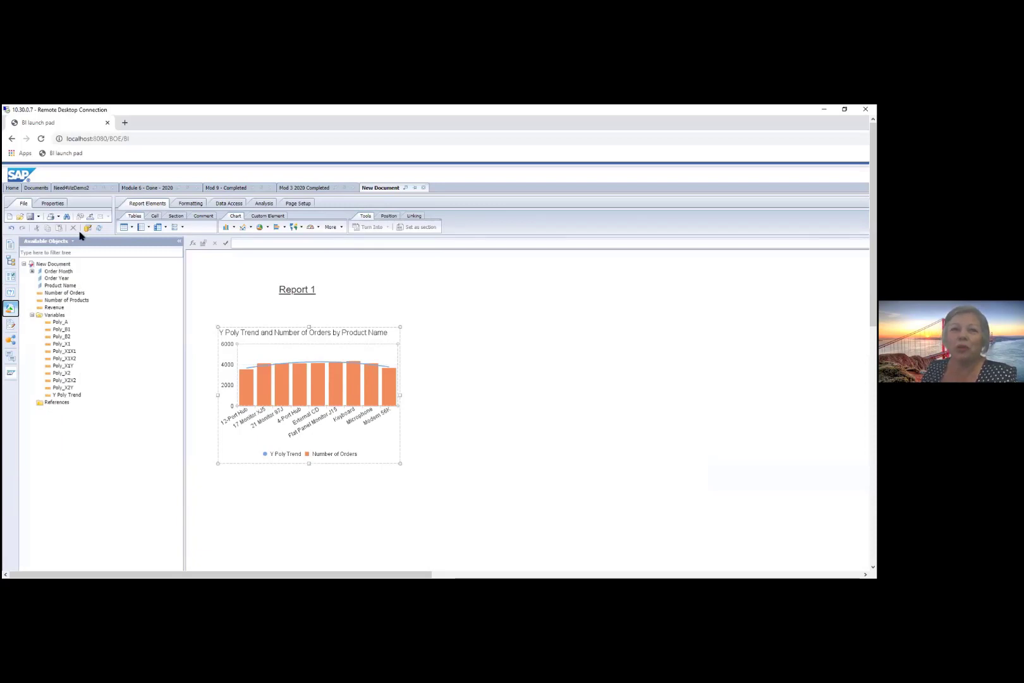
left_click(59, 322)
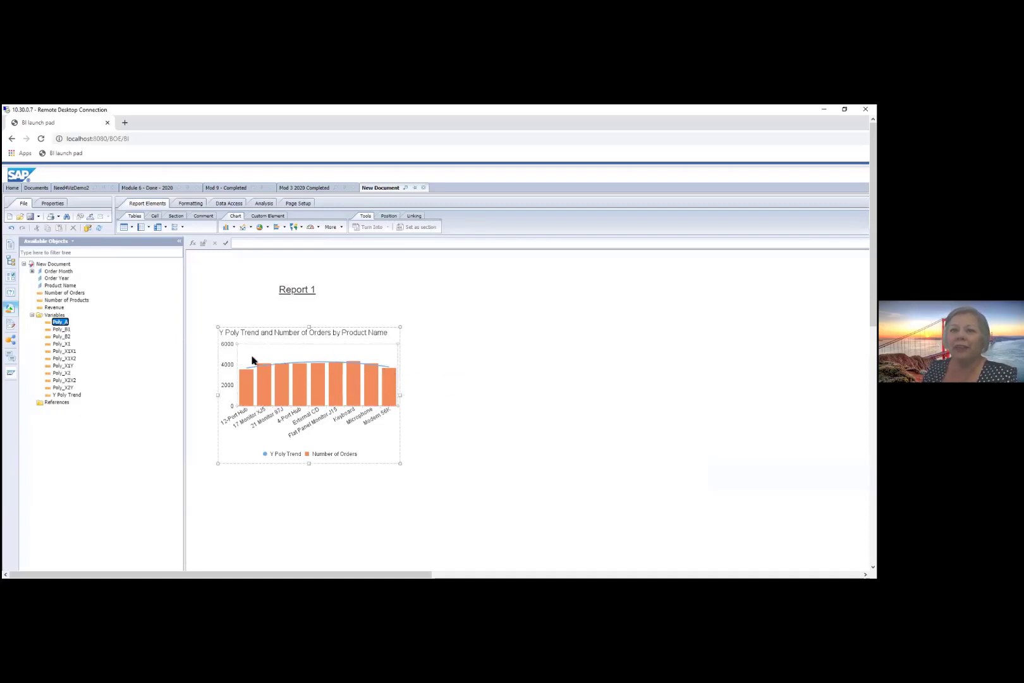
mouse_move(242, 373)
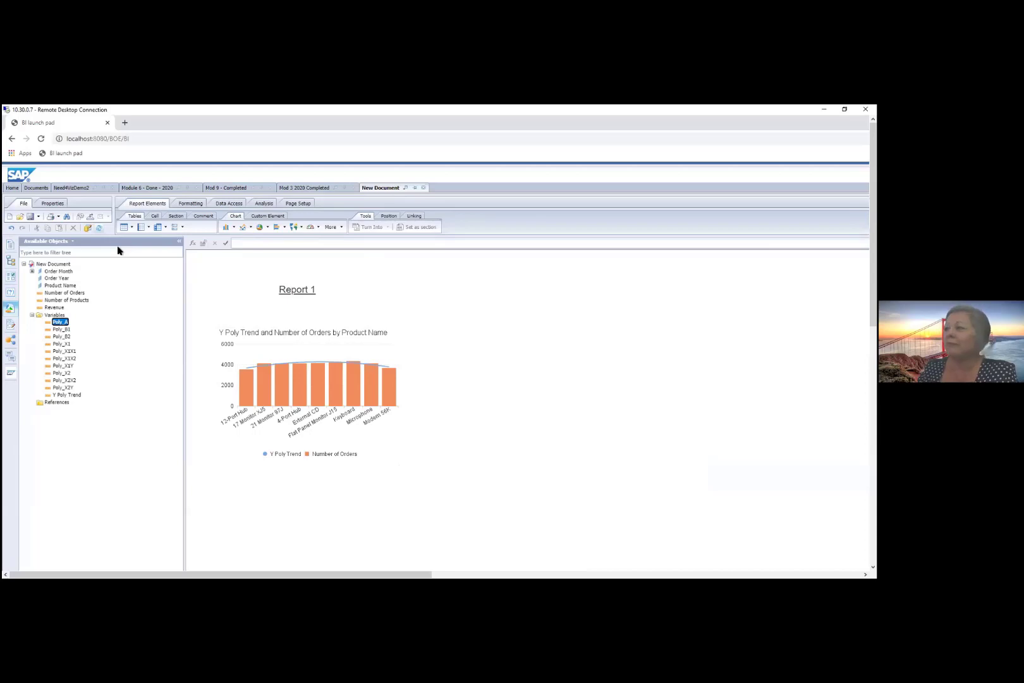
- Add Product Group from the Product folder to the query's result objects and run the query
left_click(87, 228)
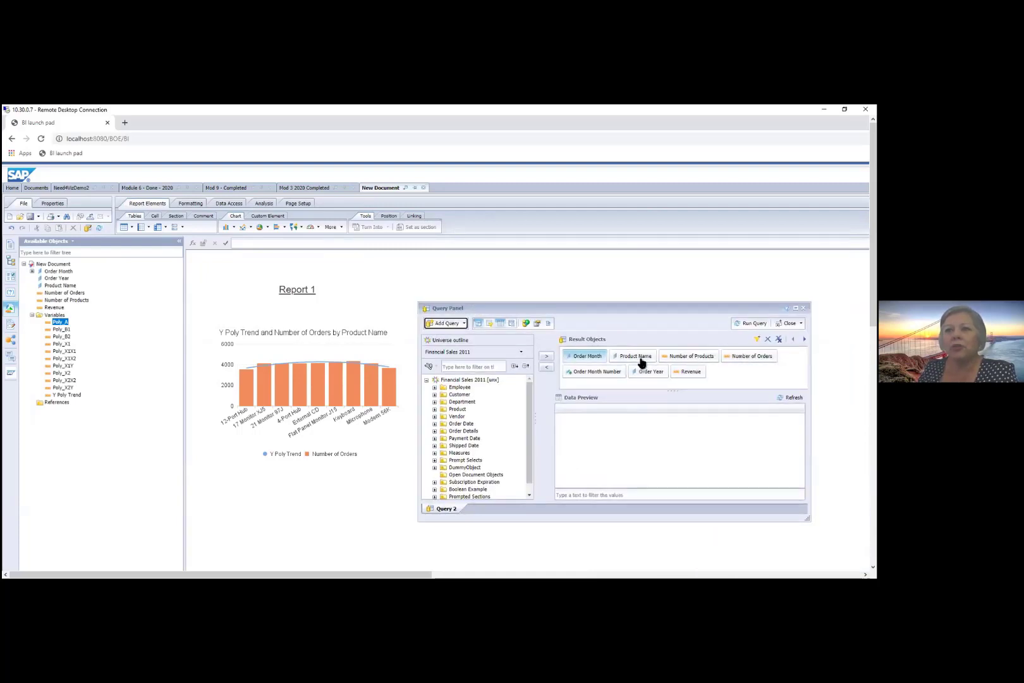
left_click(640, 358)
left_click(468, 417)
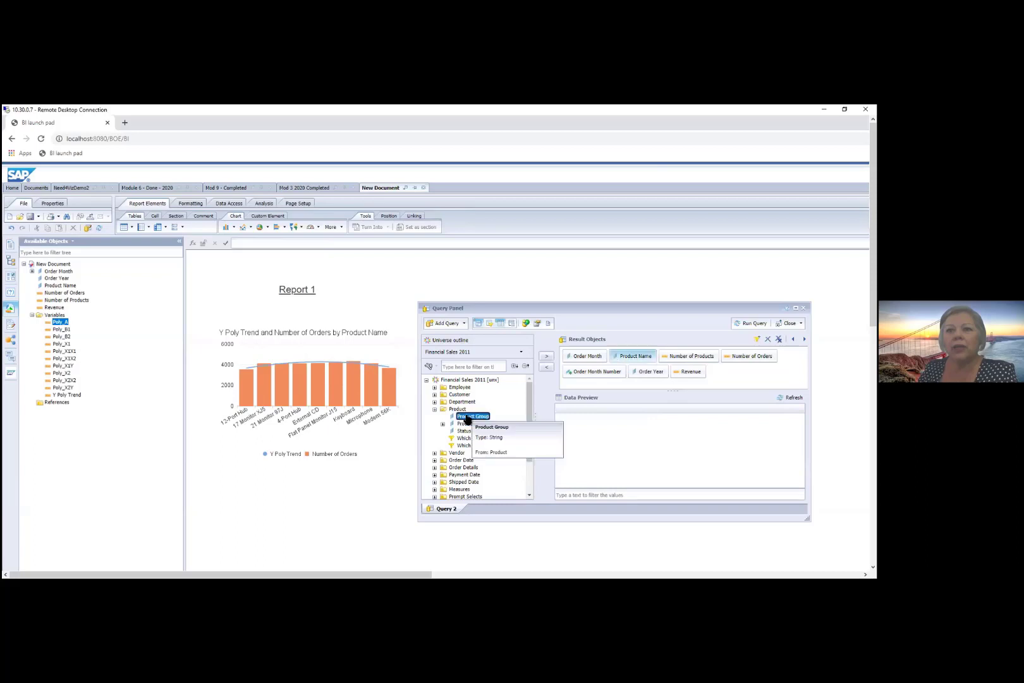
double_click(468, 417)
left_click(754, 323)
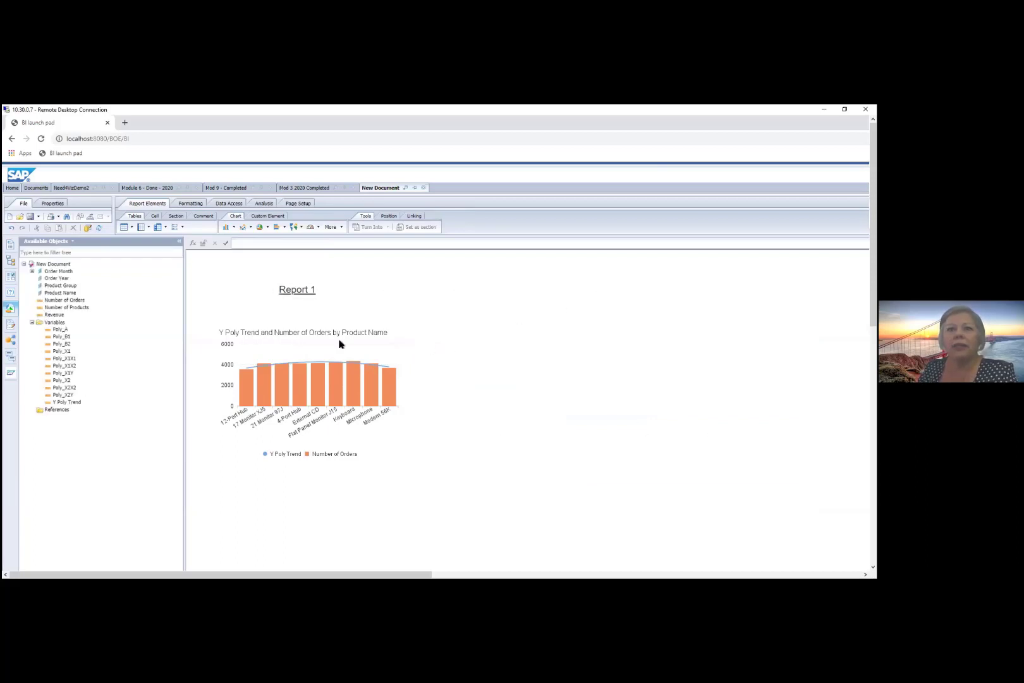
- Insert a Product Group table beside the chart and turn it into a horizontal table
left_click_drag(57, 287, 471, 326)
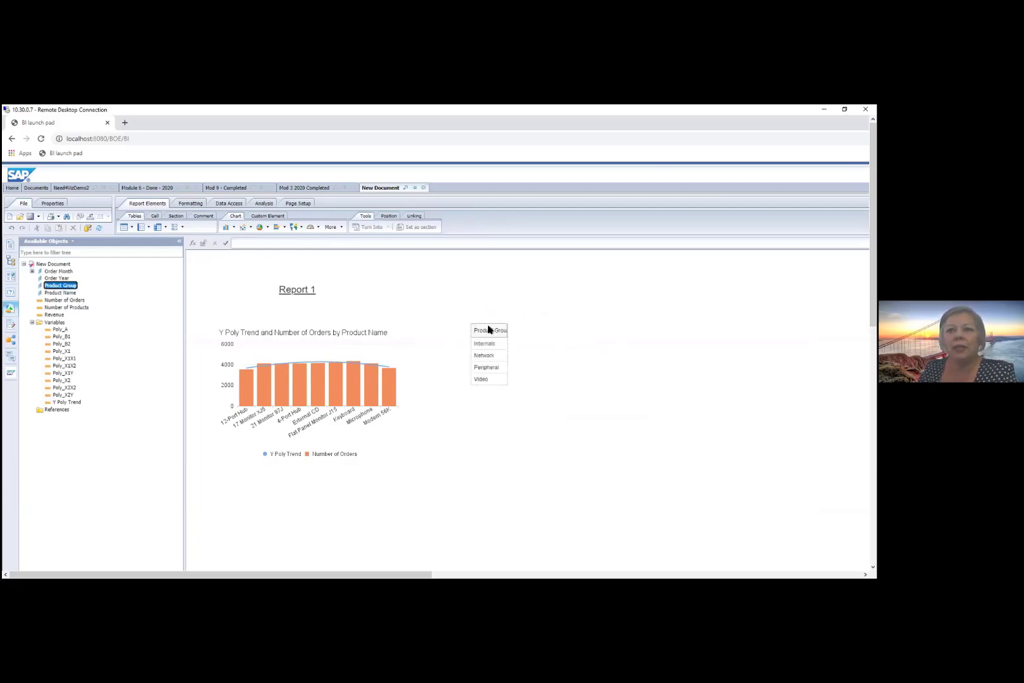
left_click(489, 320)
right_click(489, 320)
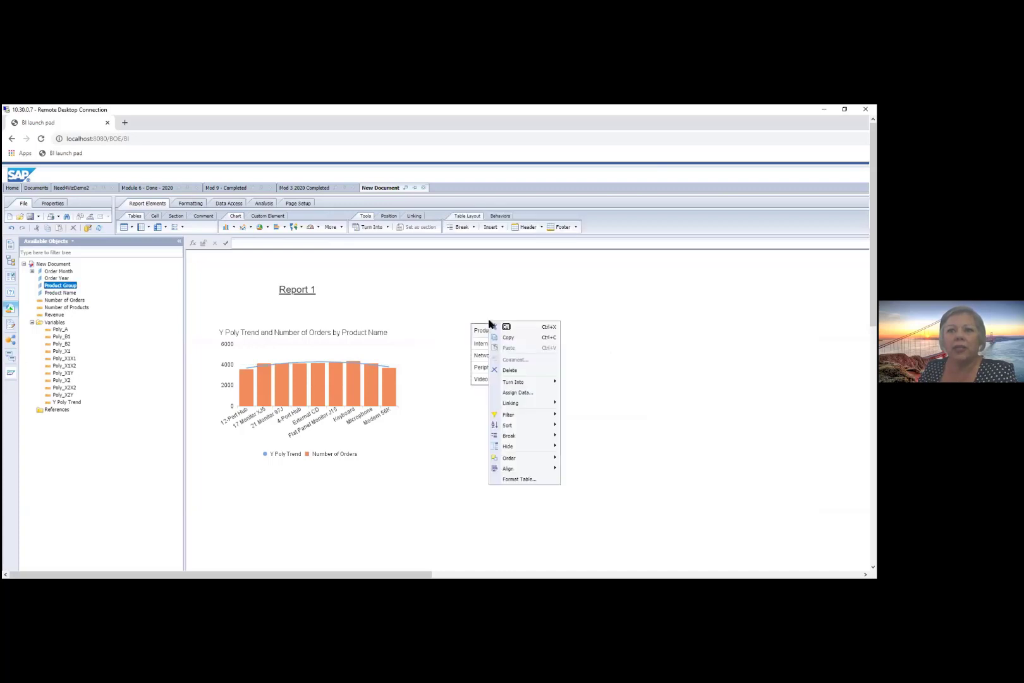
left_click(517, 382)
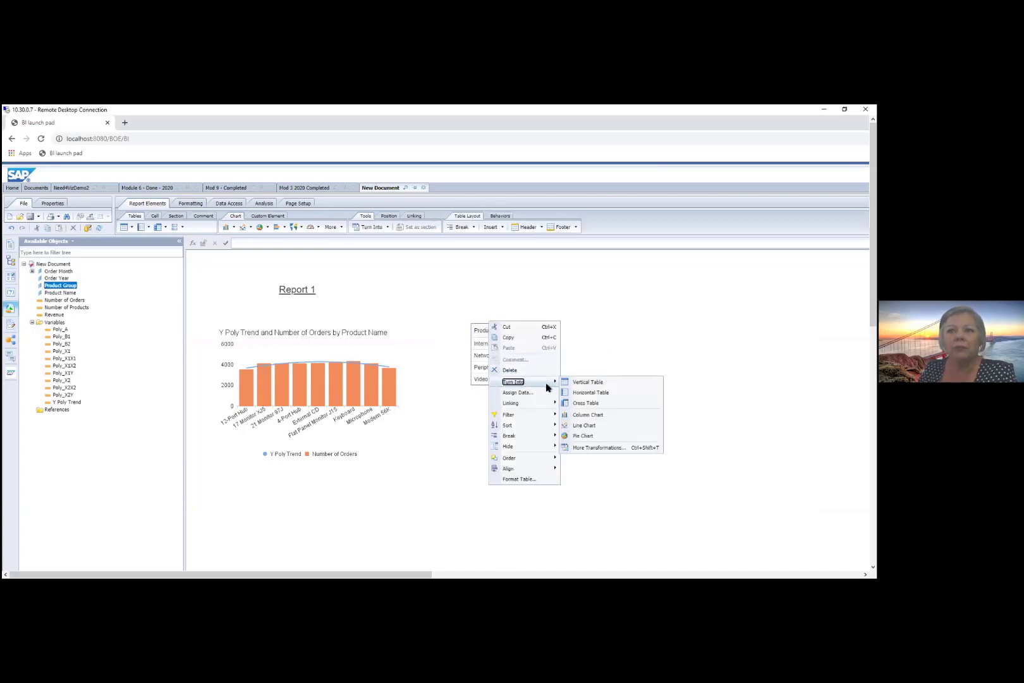
left_click(594, 394)
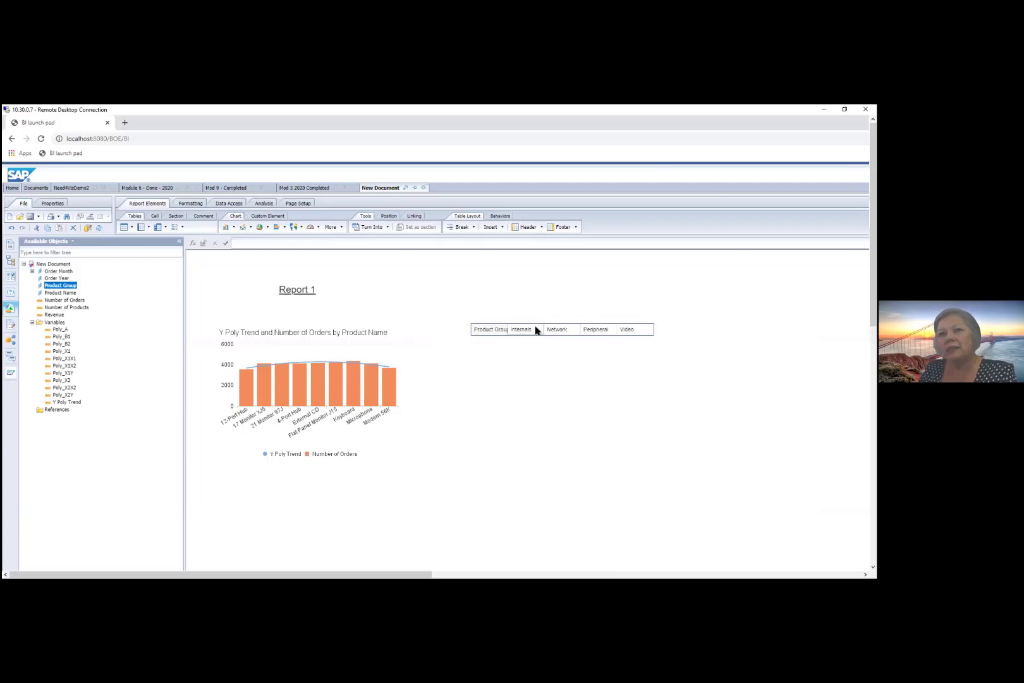
- Move the horizontal Product Group table above the chart and delete the report title cell
left_click_drag(535, 323, 265, 279)
left_click(291, 289)
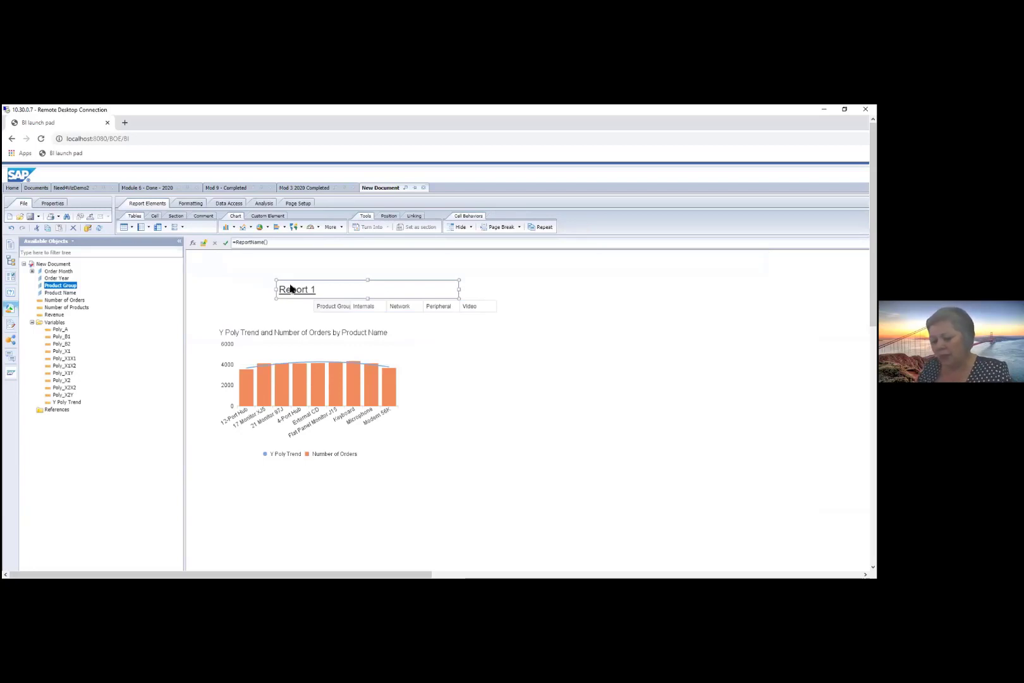
key("Delete")
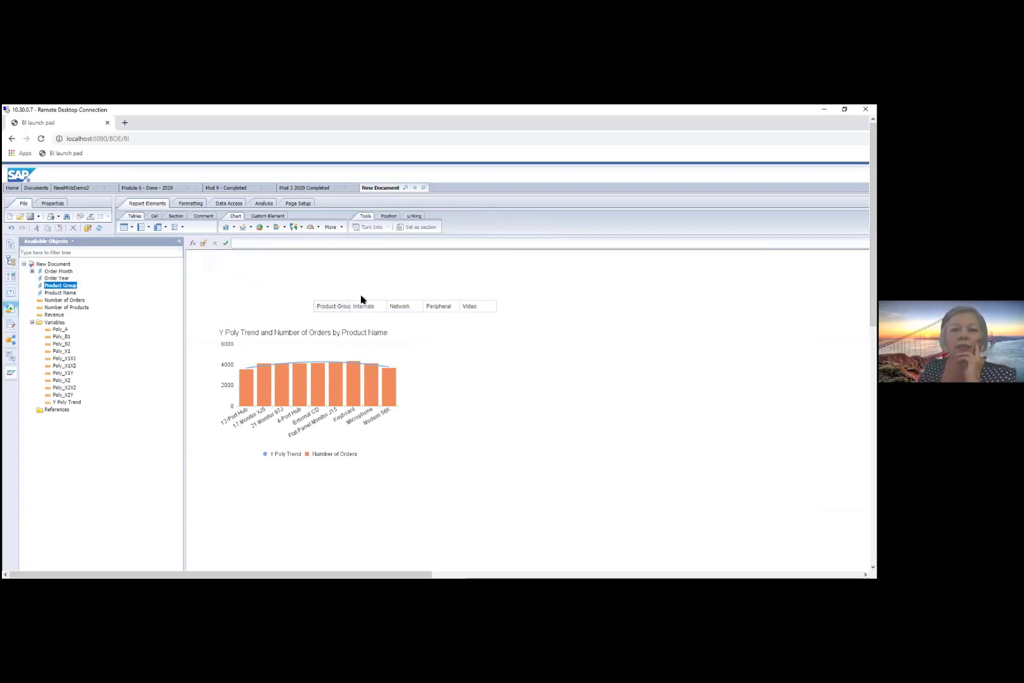
left_click_drag(347, 300, 251, 296)
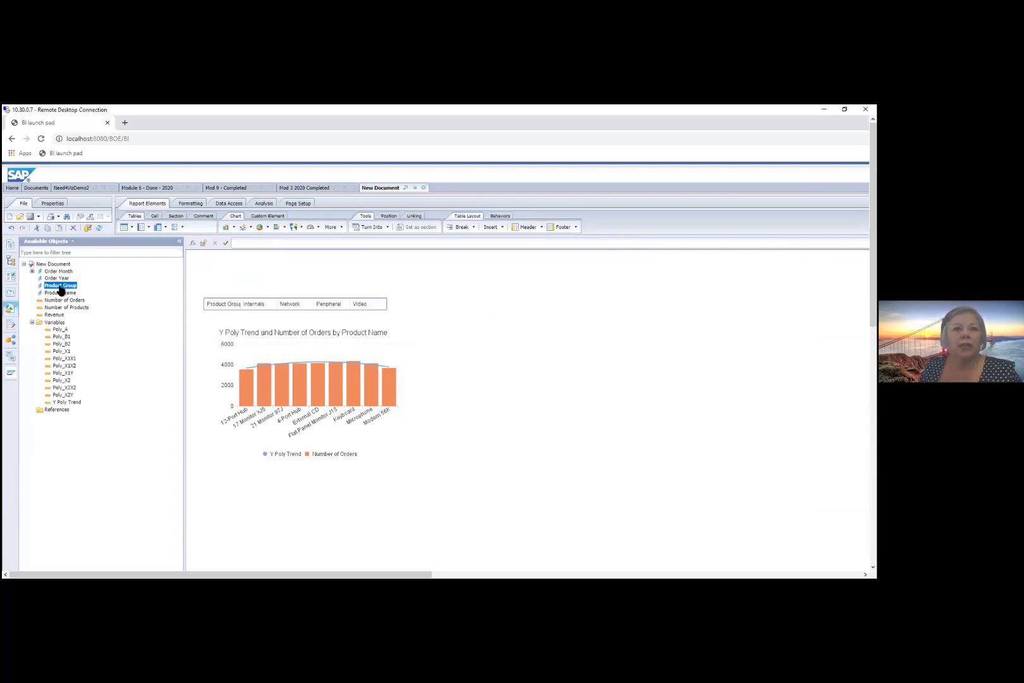
- Insert a table of Product Group, Product Name, Number of Orders and Revenue beside the chart, and autofit the Revenue column
left_click(64, 292, "ctrl")
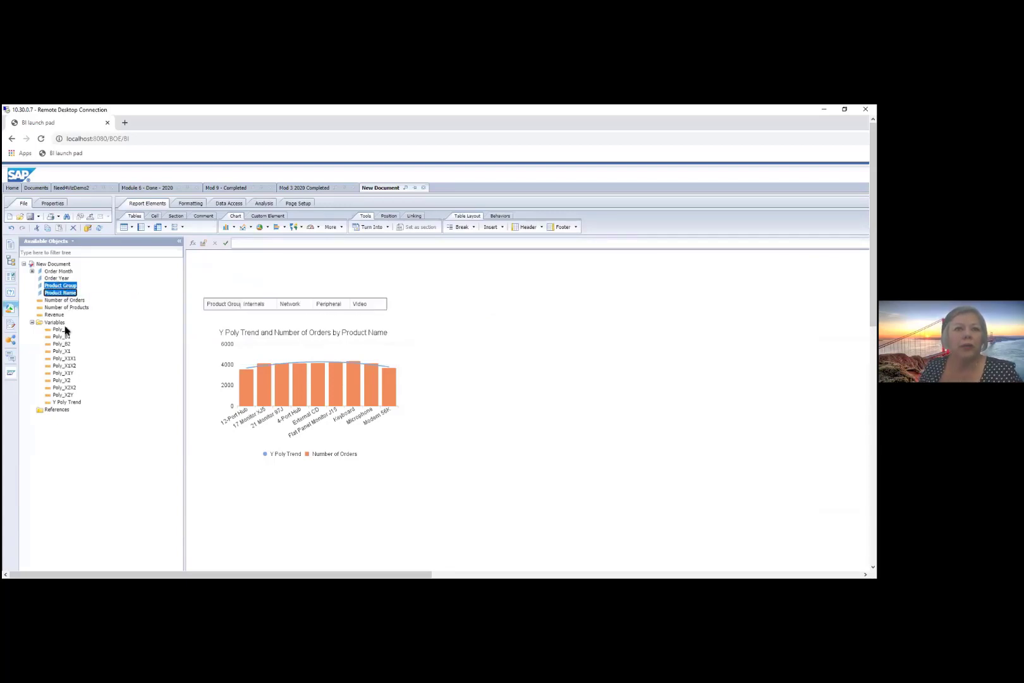
left_click(66, 301, "ctrl")
left_click(62, 314, "ctrl")
left_click_drag(70, 288, 426, 320)
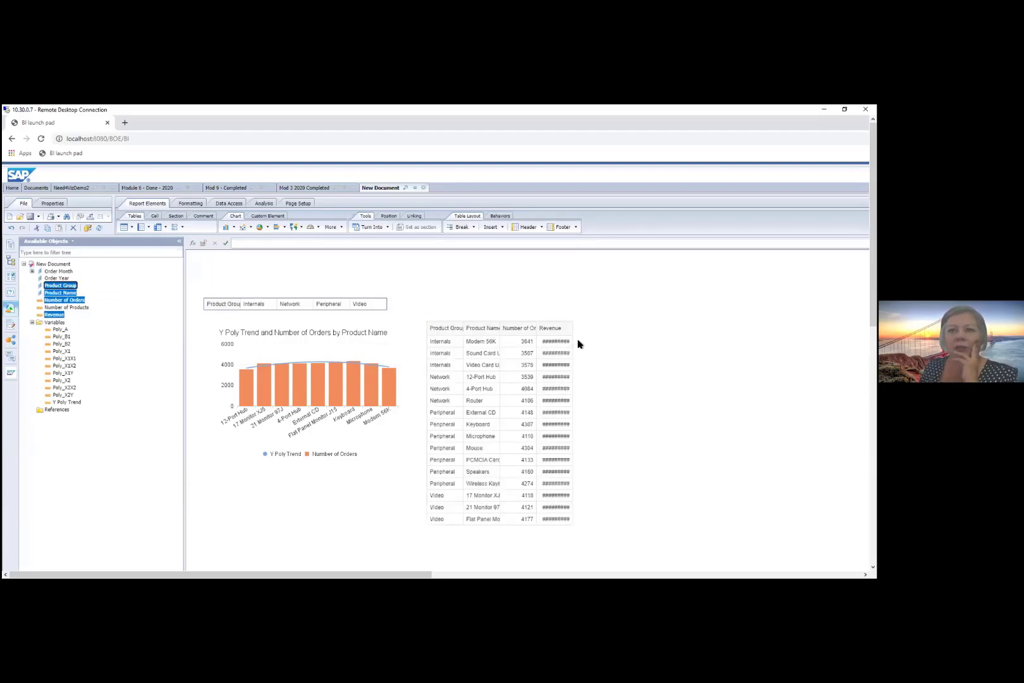
double_click(570, 338)
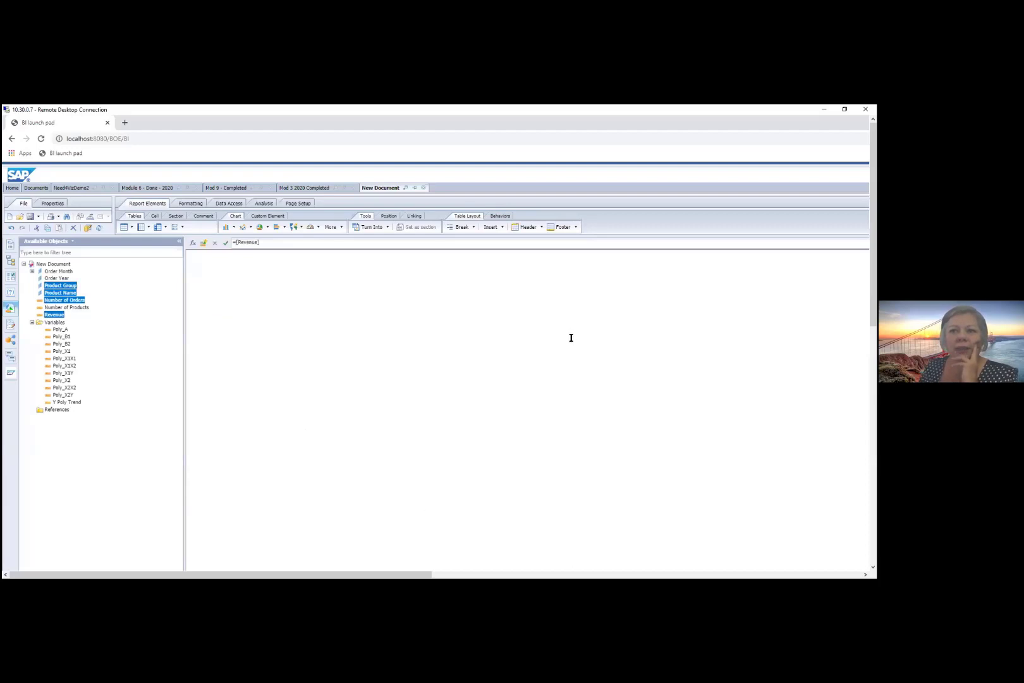
left_click(613, 367)
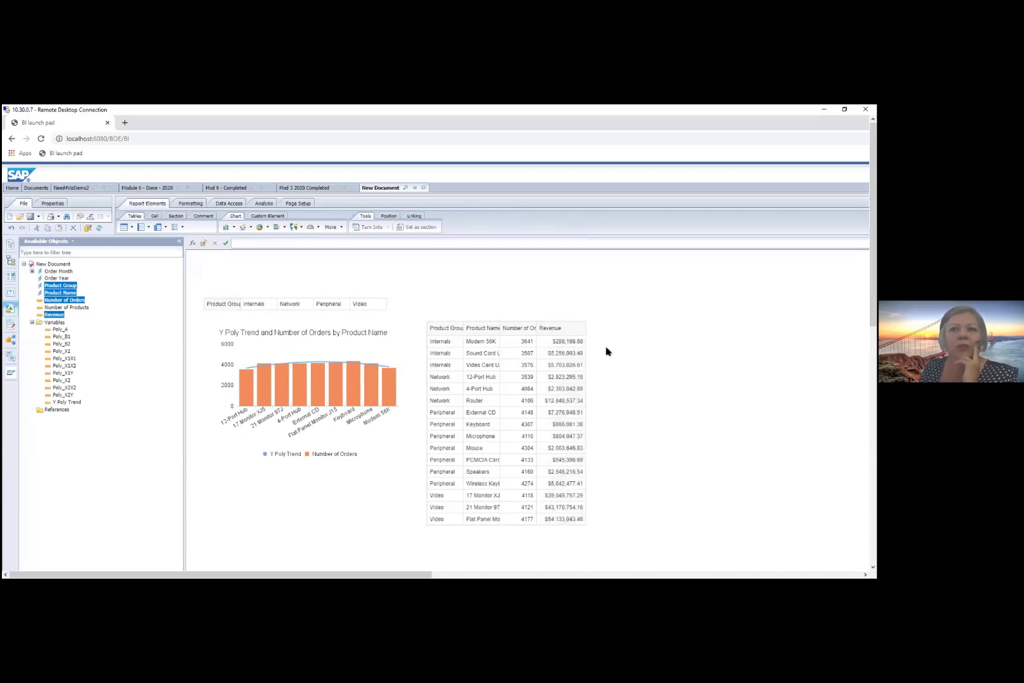
- Set up an element link on the horizontal Product Group table for all objects, keeping the control name Block 2
left_click(292, 304)
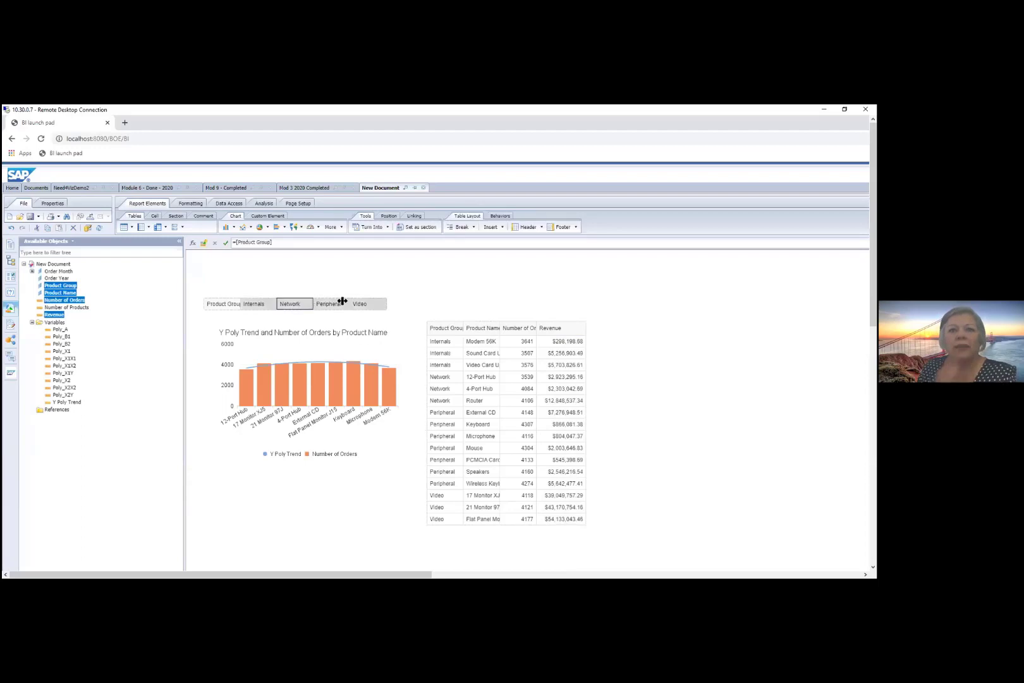
right_click(378, 294)
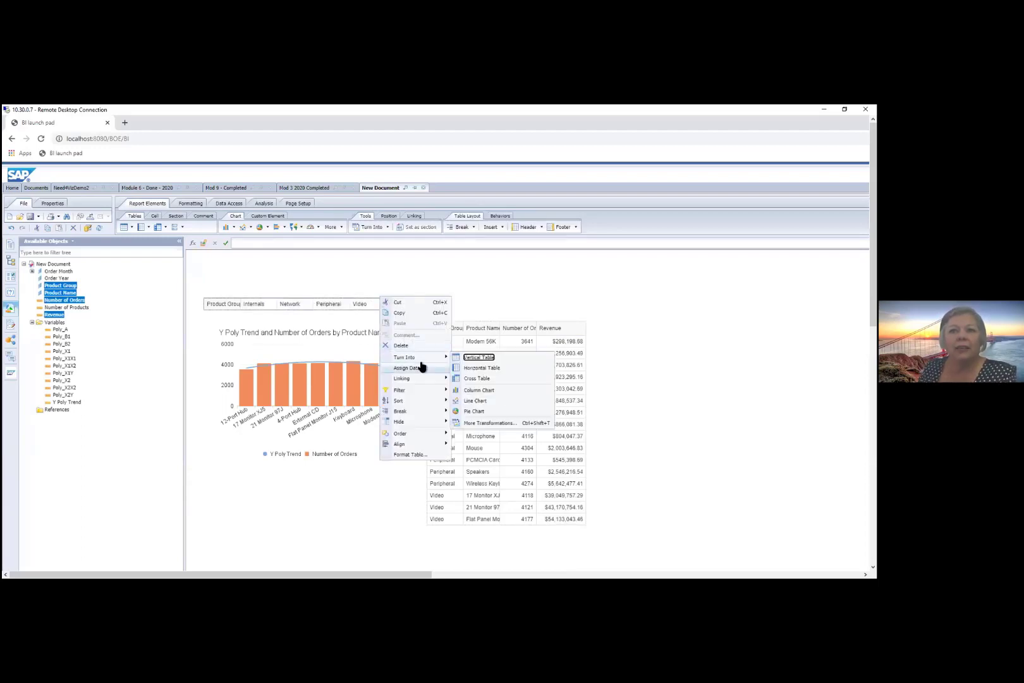
mouse_move(422, 377)
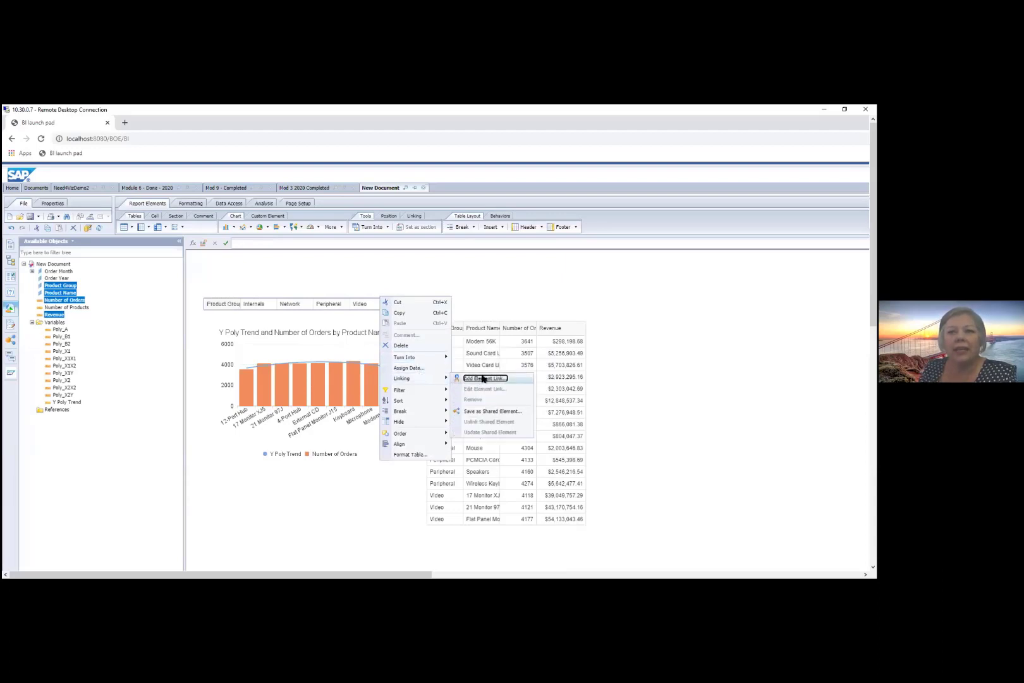
left_click(483, 378)
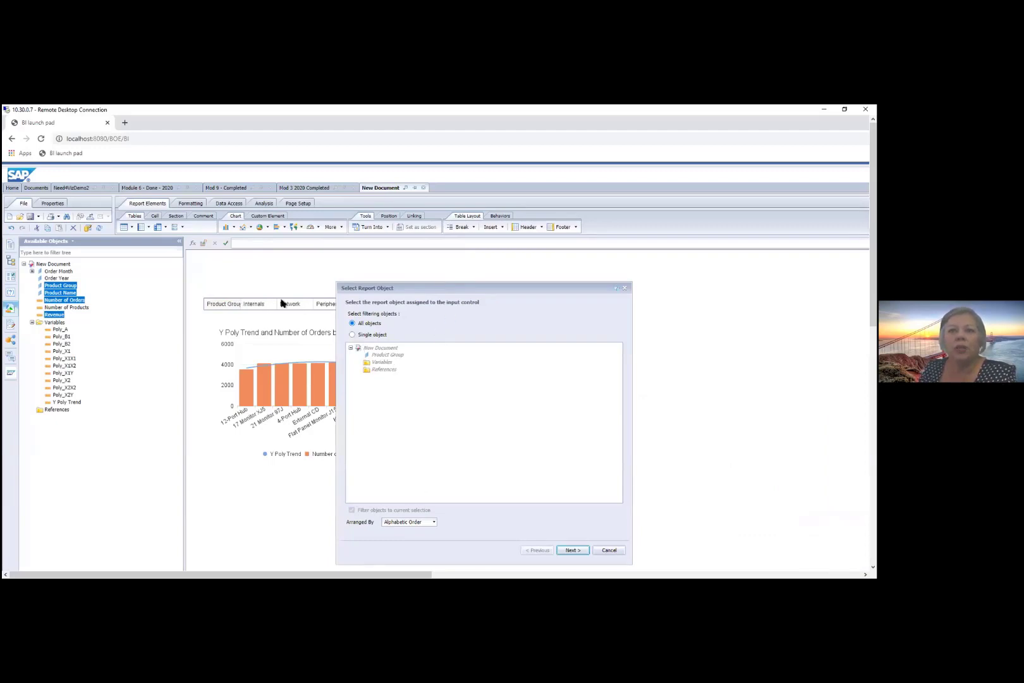
left_click(387, 356)
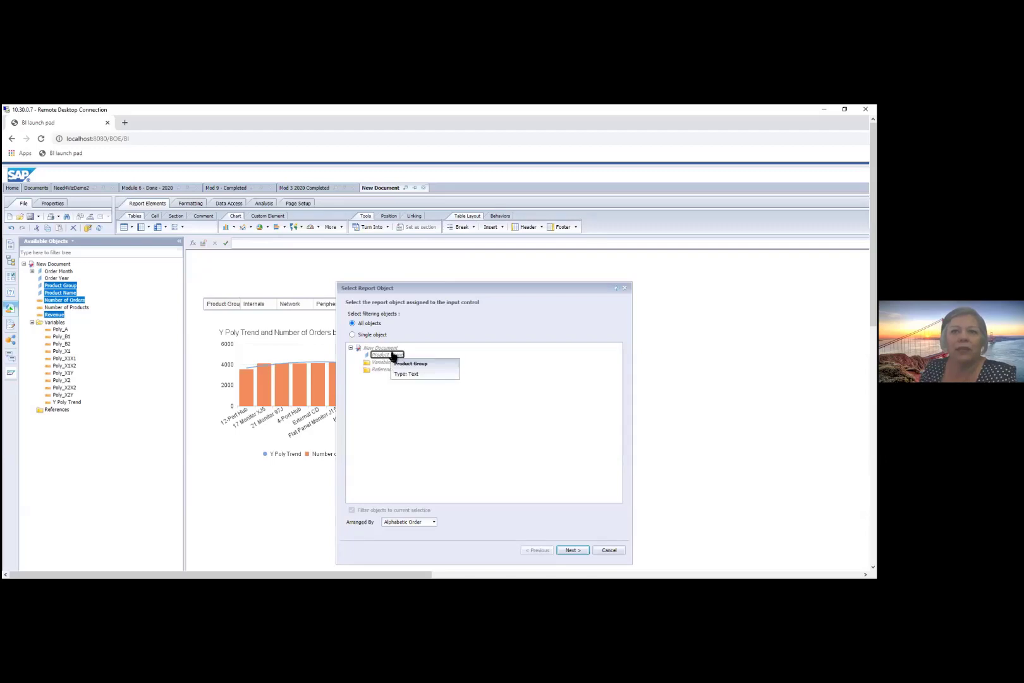
left_click(356, 336)
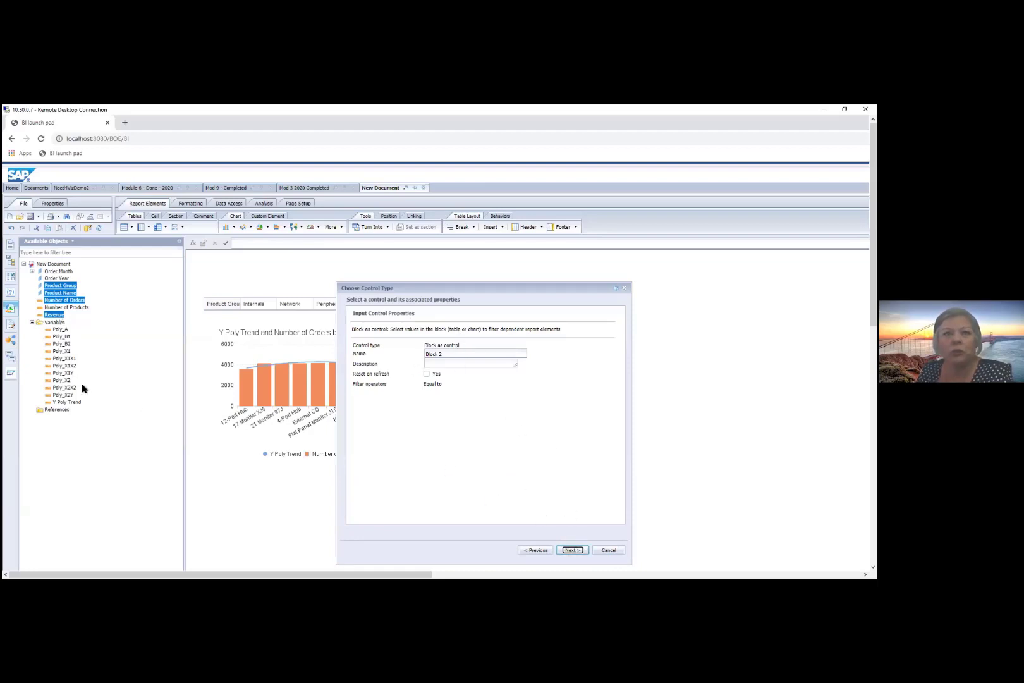
left_click(572, 550)
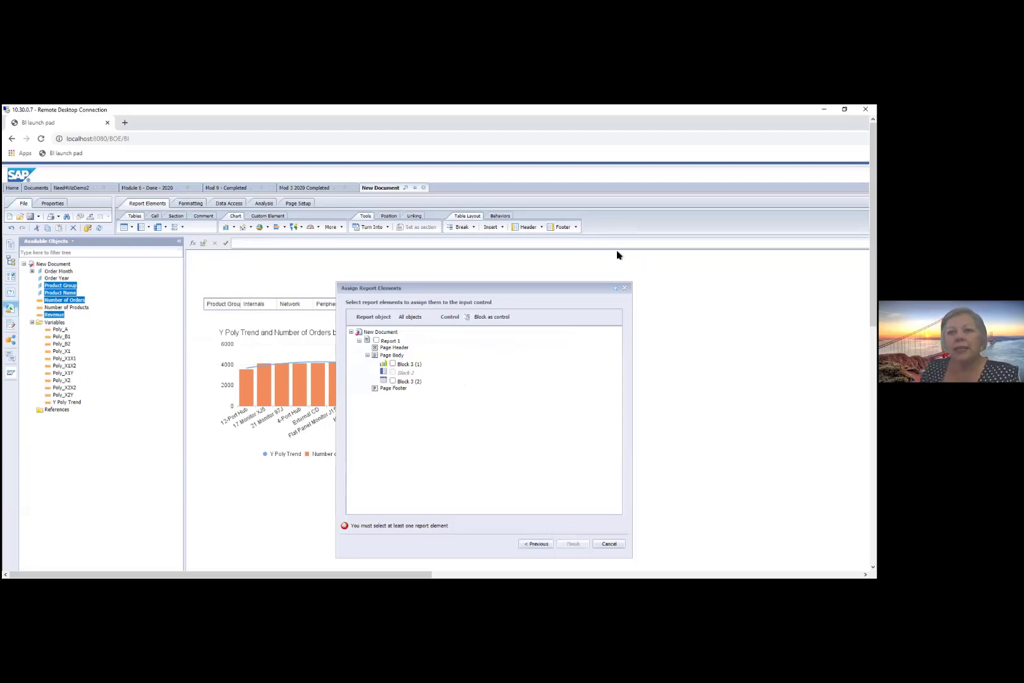
- Try assigning the whole of Report 1 to the input control, and clear that selection
left_click_drag(568, 281, 706, 258)
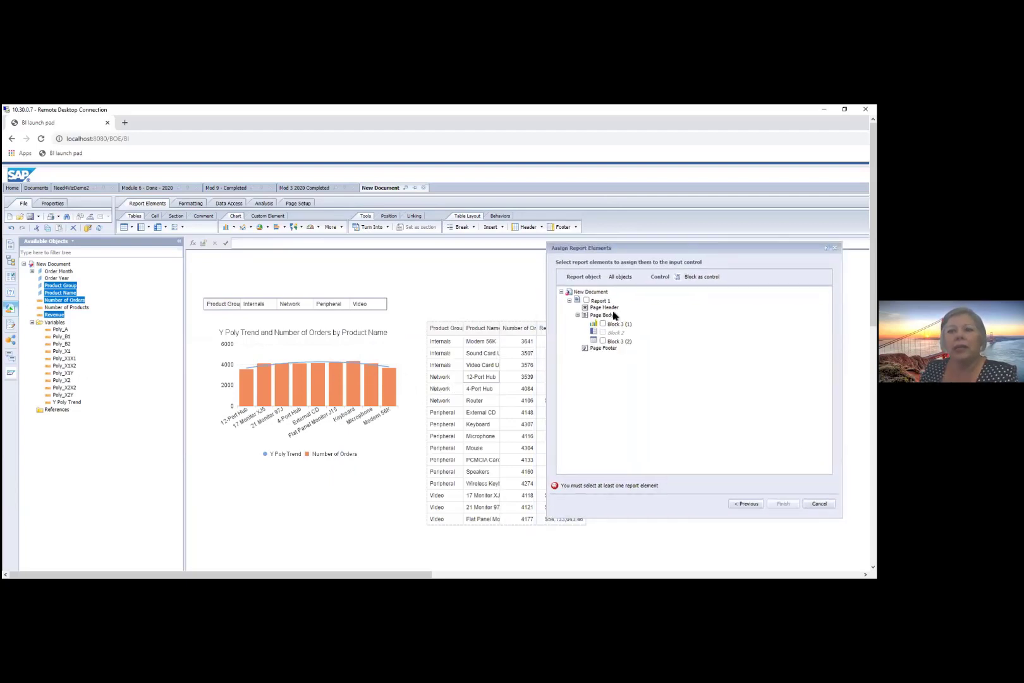
left_click(586, 301)
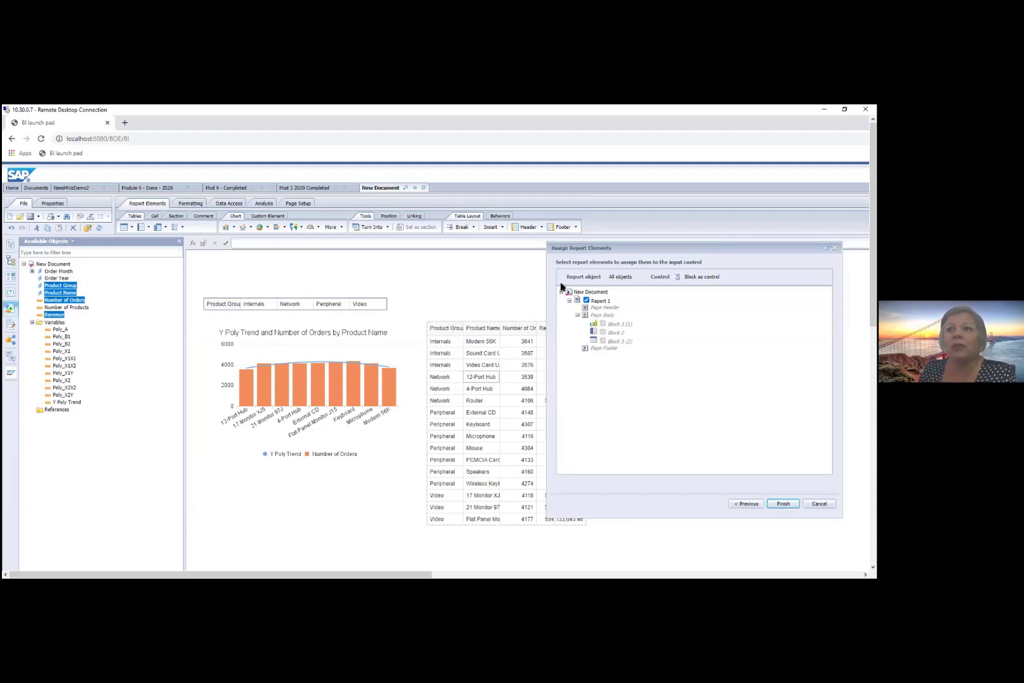
left_click(586, 300)
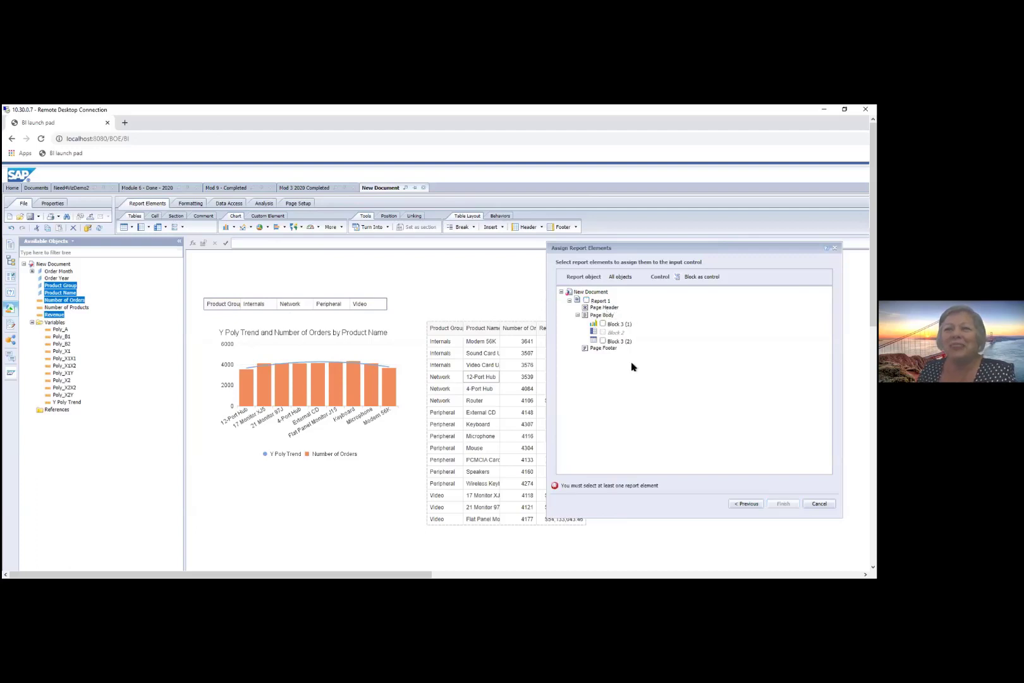
- Assign the chart and the product detail table in the page body to the input control, and complete the element link
left_click(602, 324)
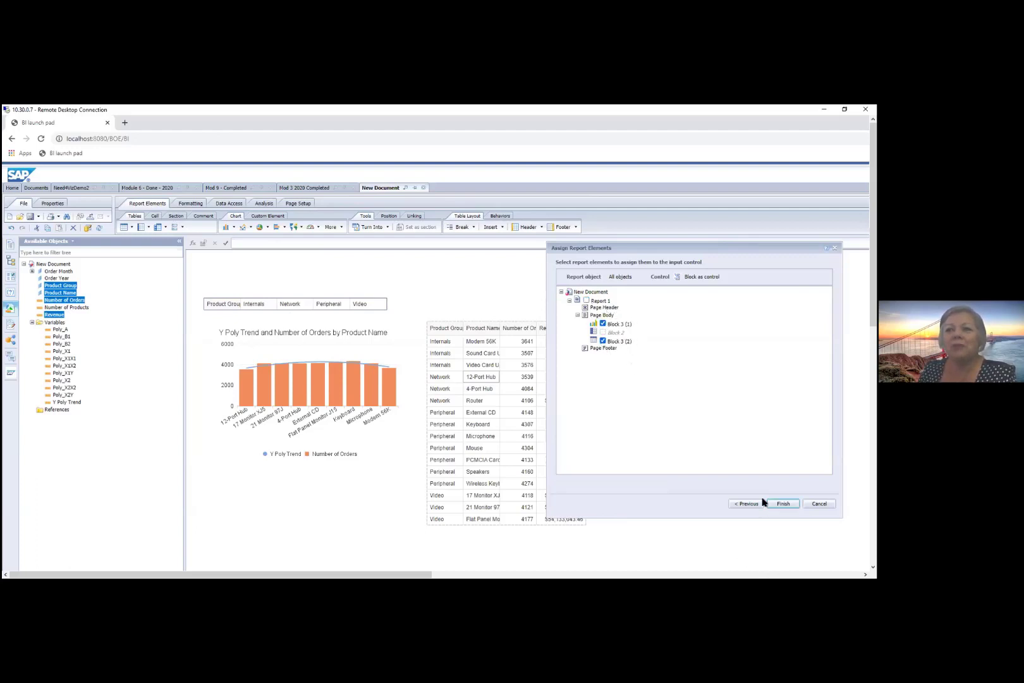
left_click(784, 504)
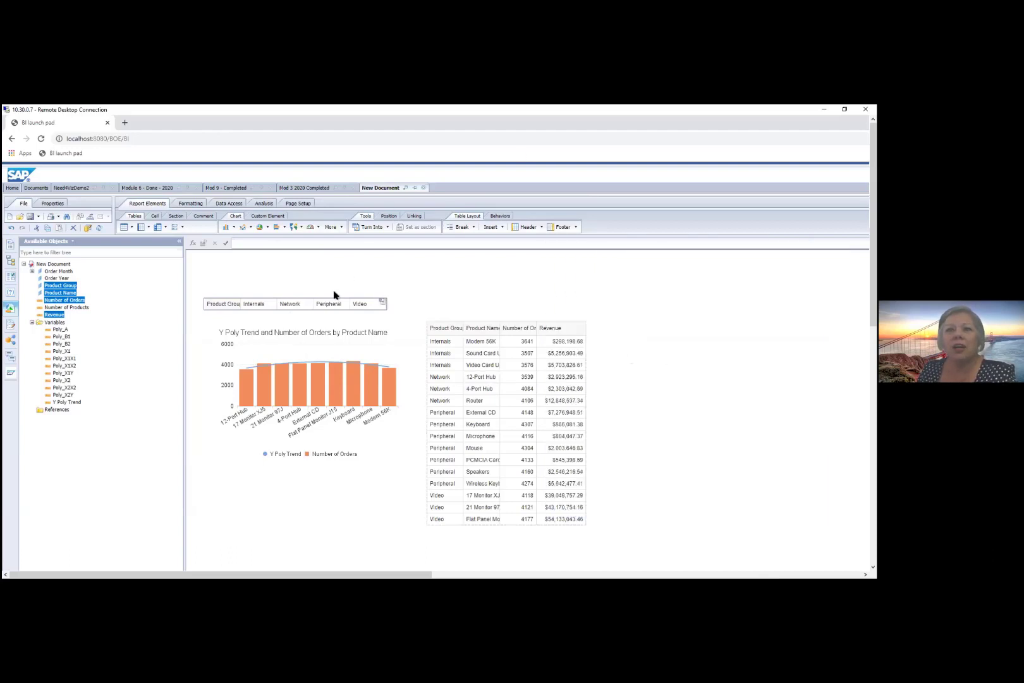
- Test the element link by filtering on Video, Peripheral, Network and Internals, showing all groups, and filtering on Video again
left_click(356, 304)
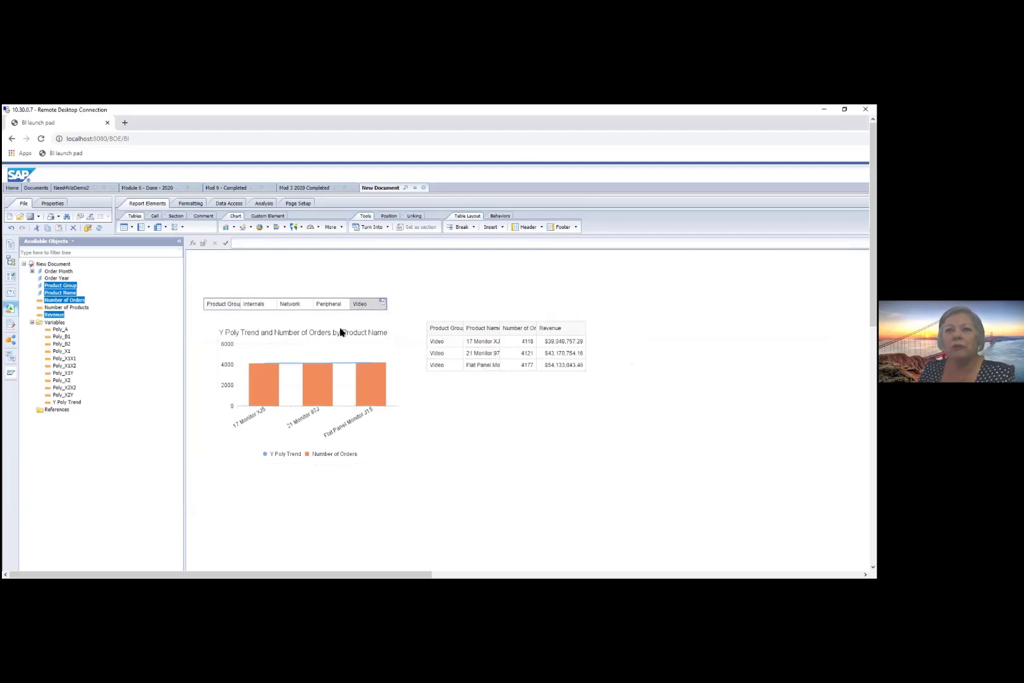
left_click(328, 306)
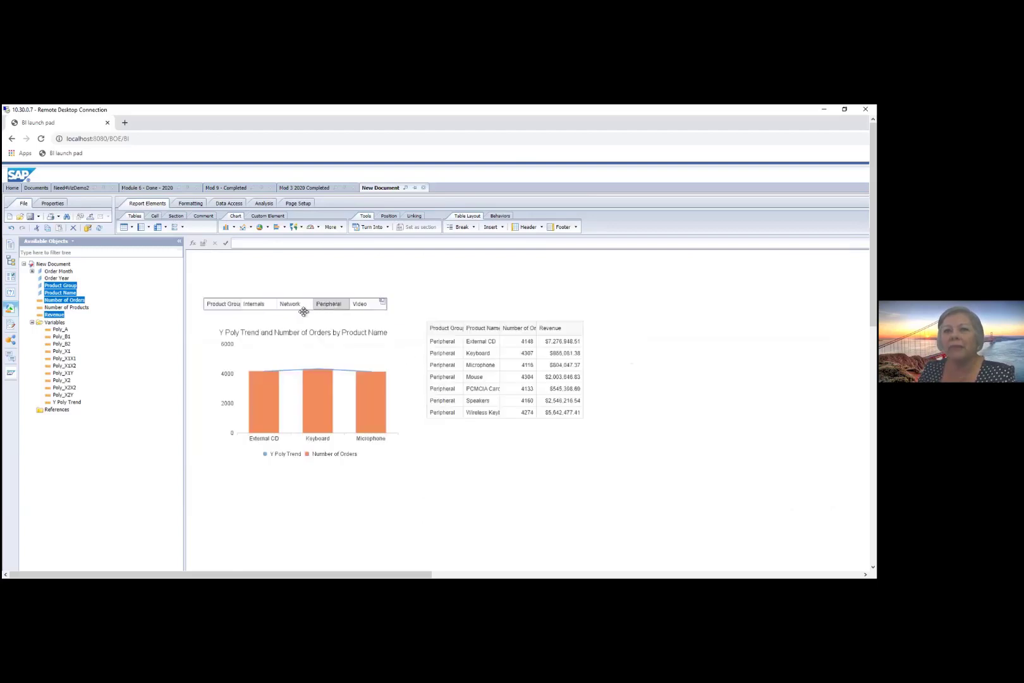
left_click(296, 308)
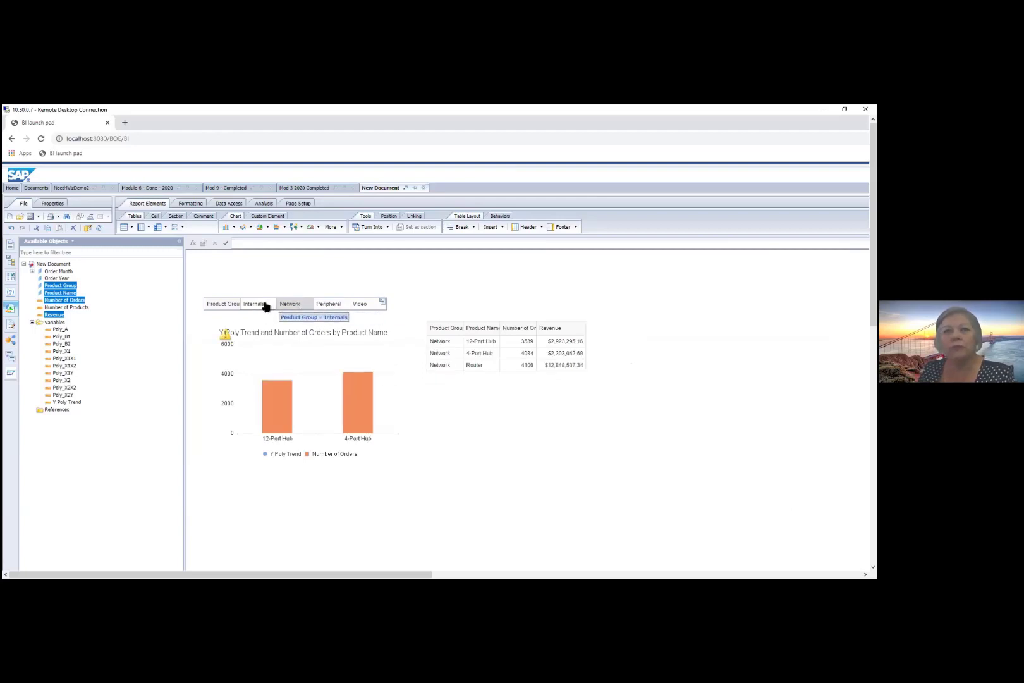
left_click(265, 306)
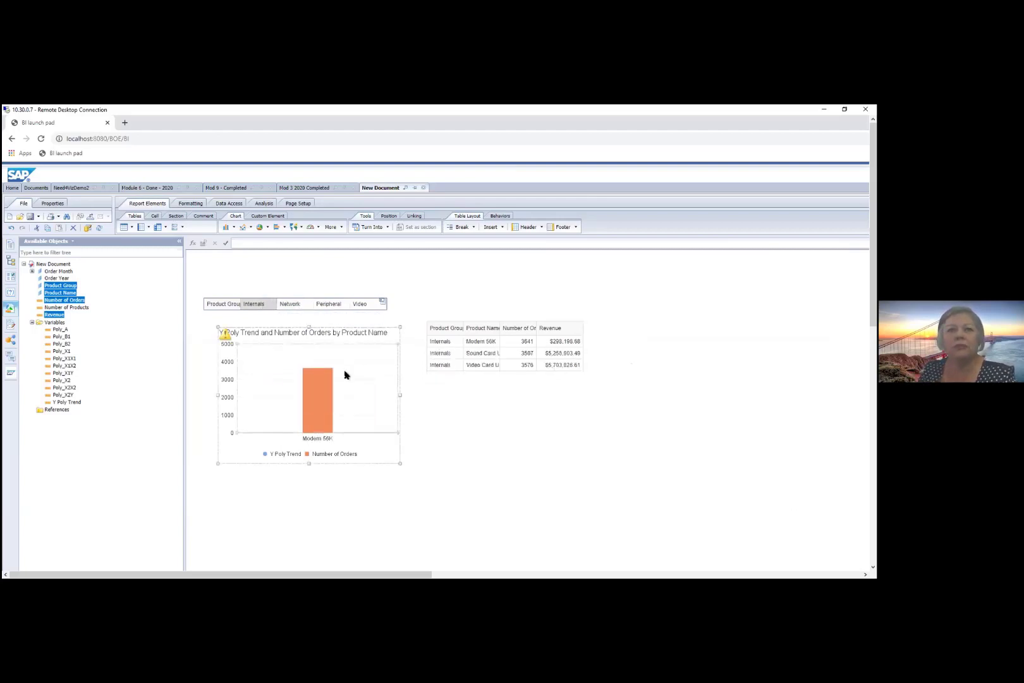
mouse_move(224, 334)
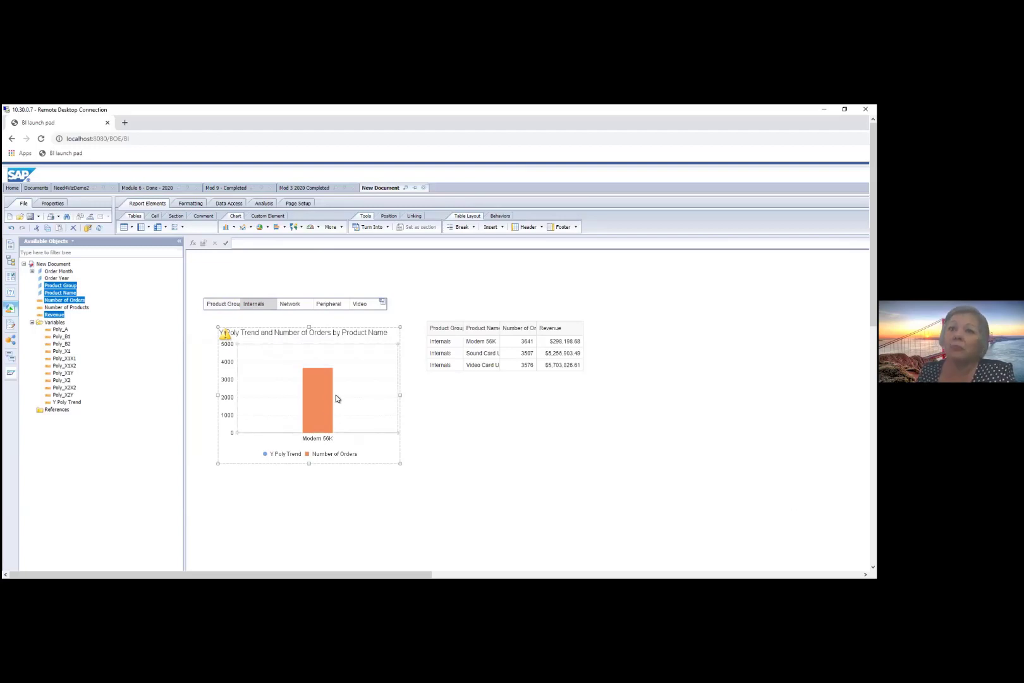
left_click(288, 305)
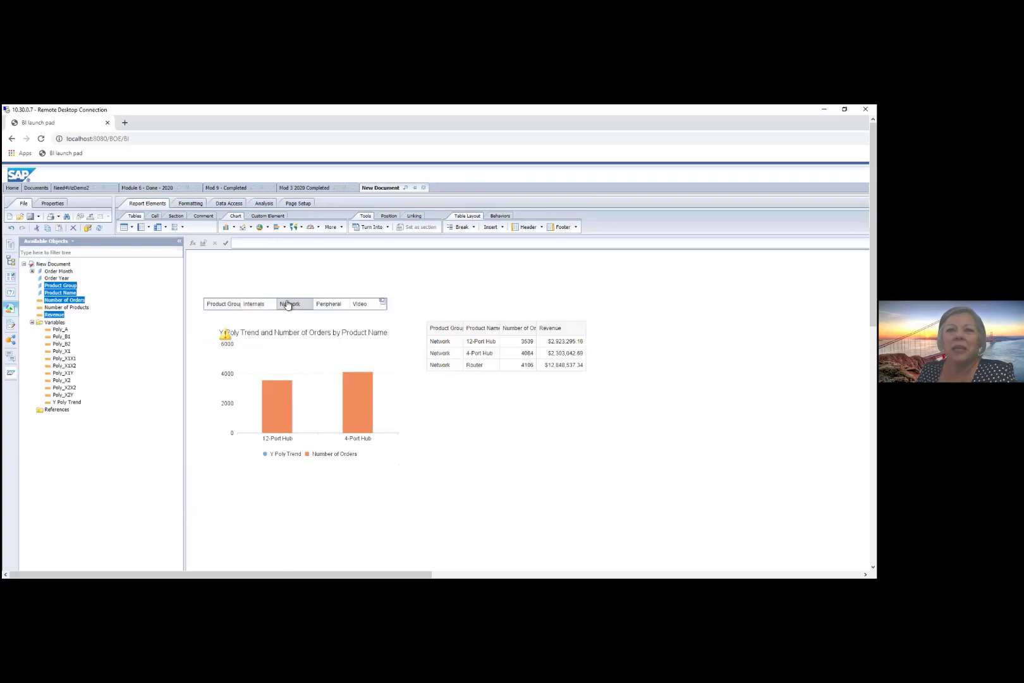
left_click(219, 304)
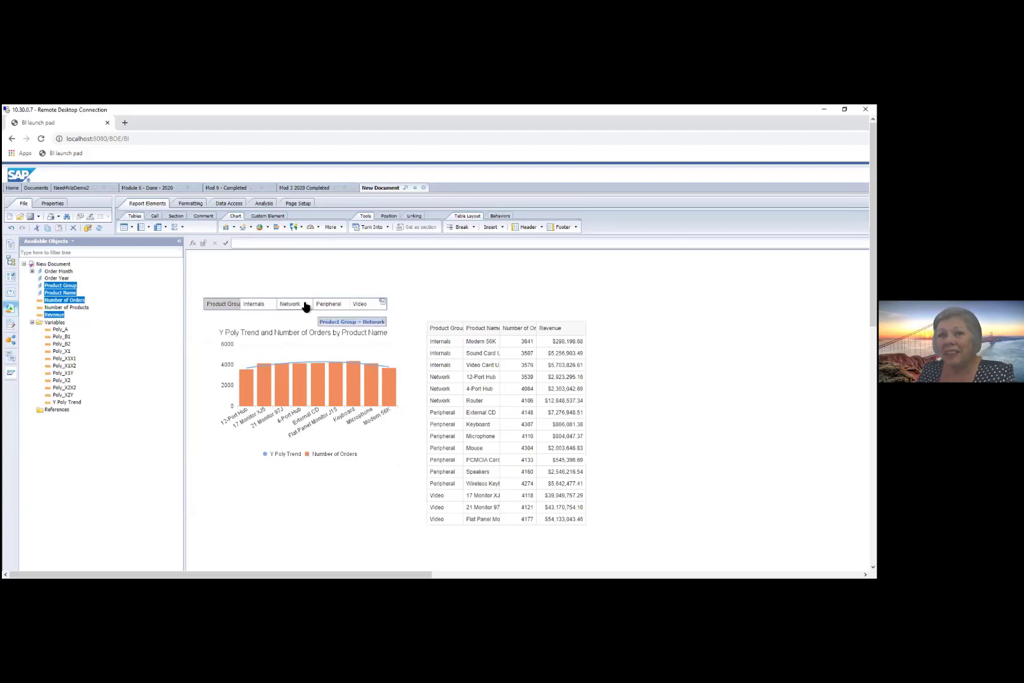
left_click(360, 305)
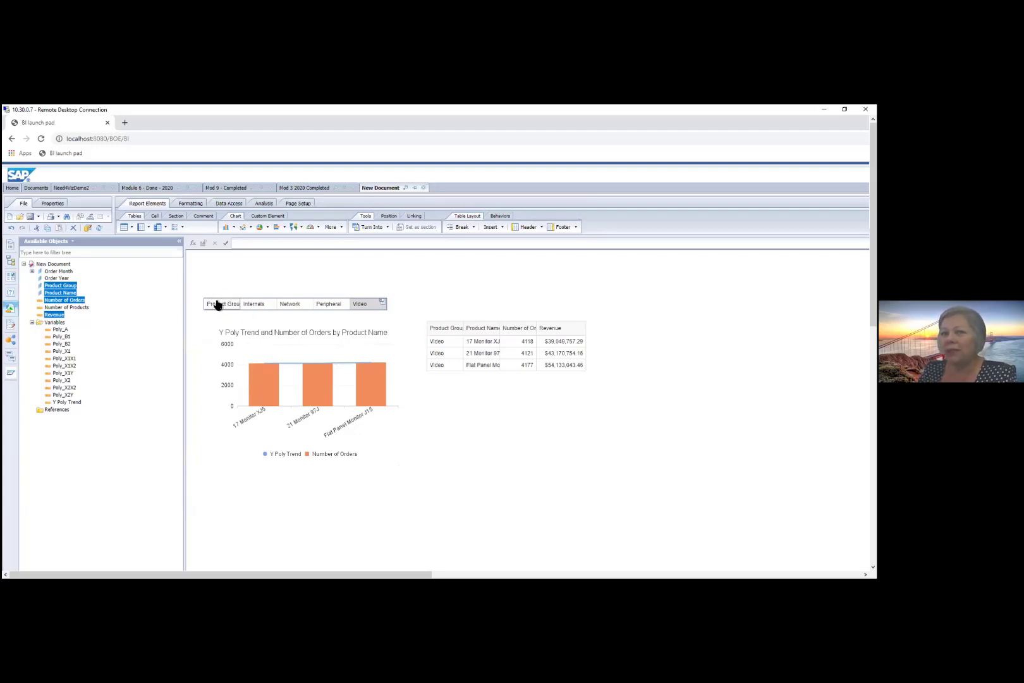
- Disable the element link on the horizontal table and format its product group value cells in bold at font size 11
left_click(383, 302)
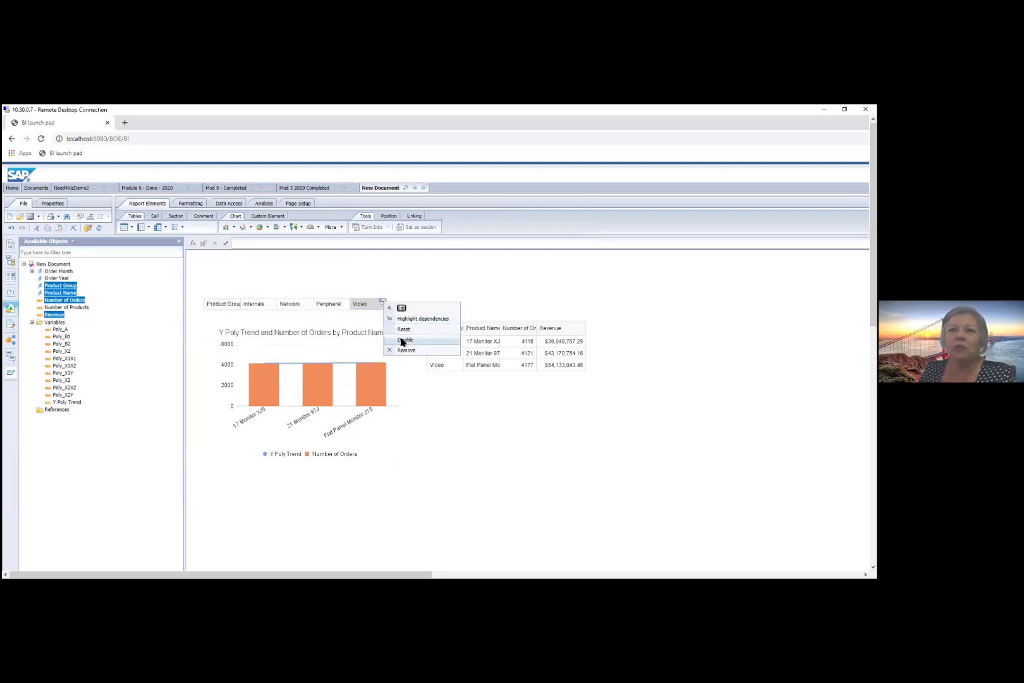
left_click(358, 337)
left_click(398, 340)
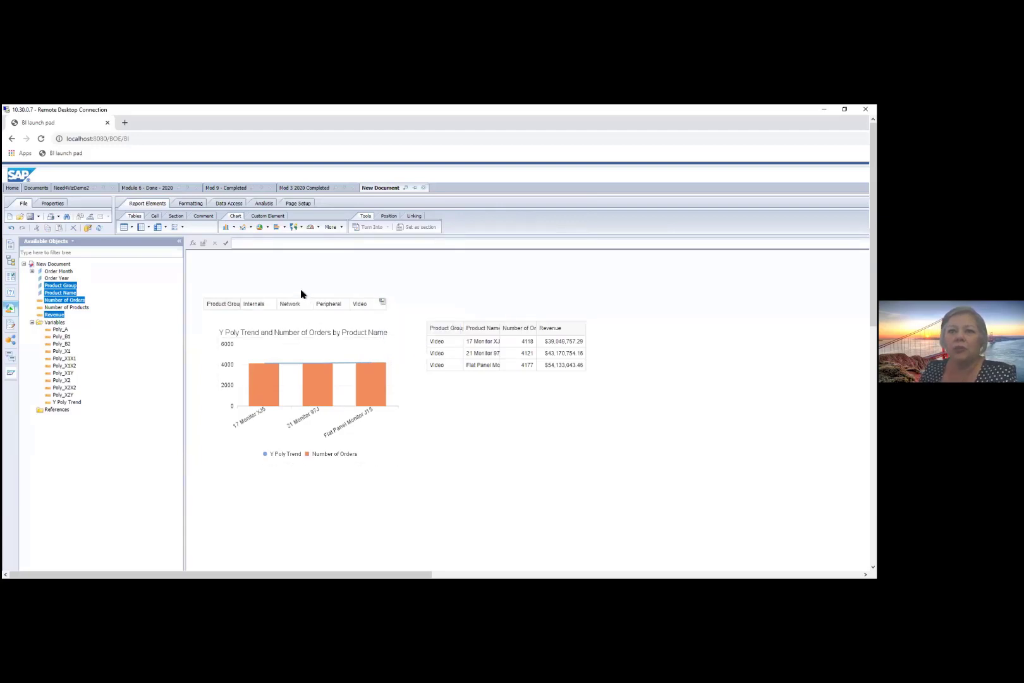
left_click(332, 305)
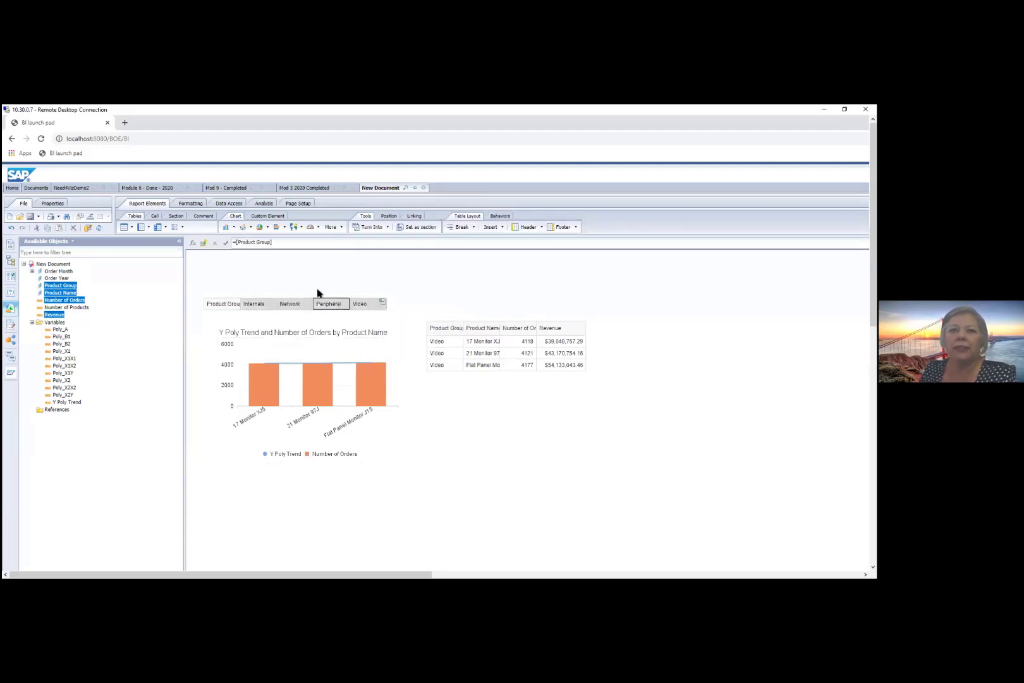
left_click(190, 203)
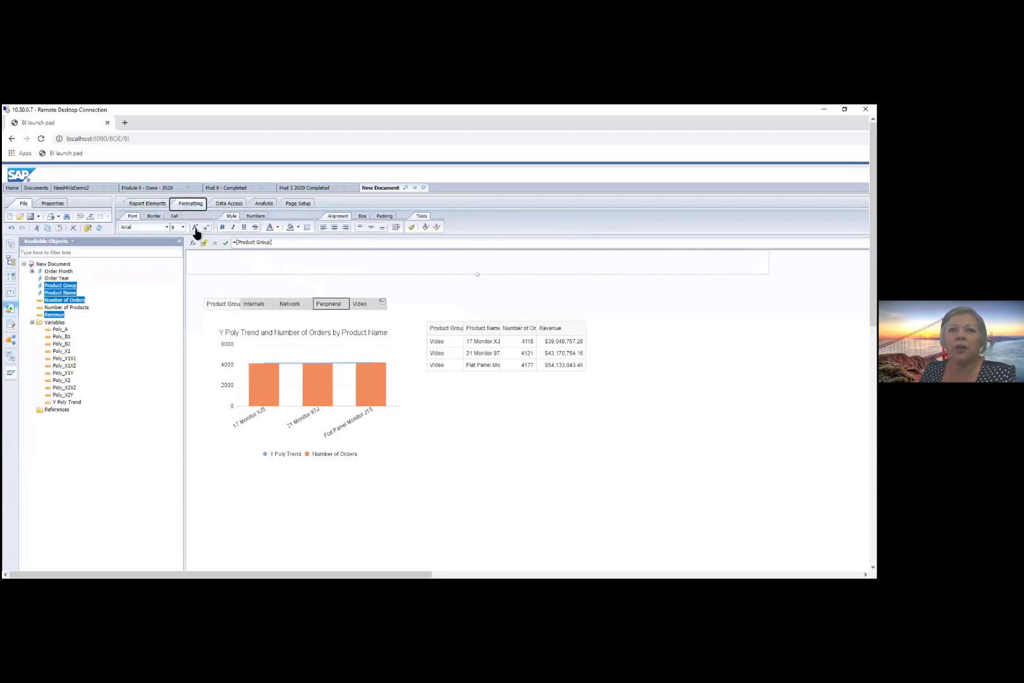
left_click(194, 228)
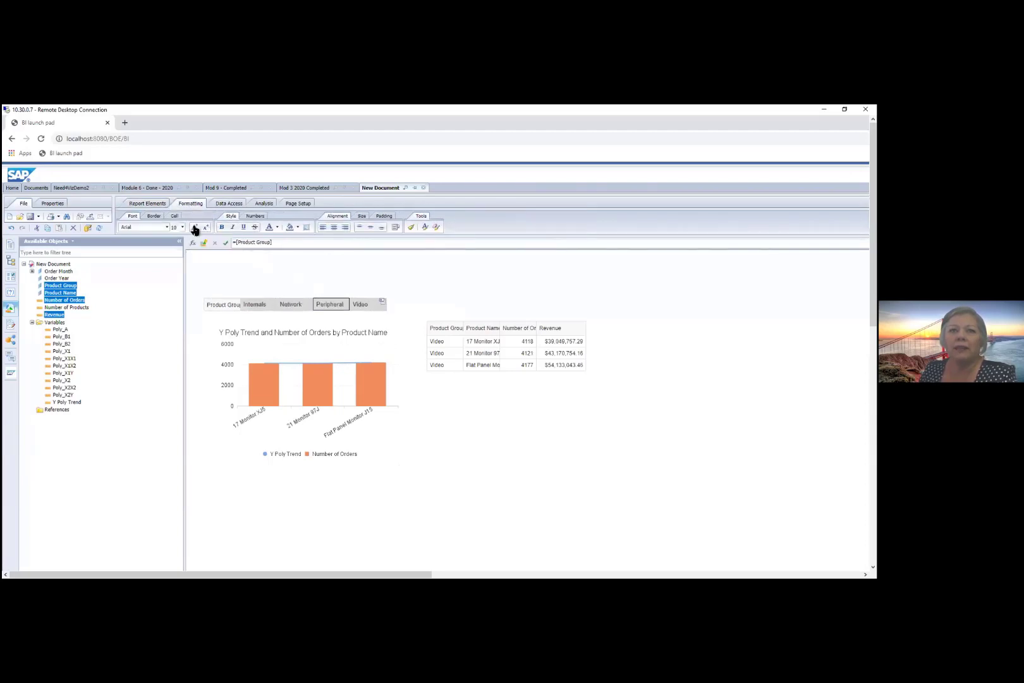
left_click(195, 228)
left_click(220, 228)
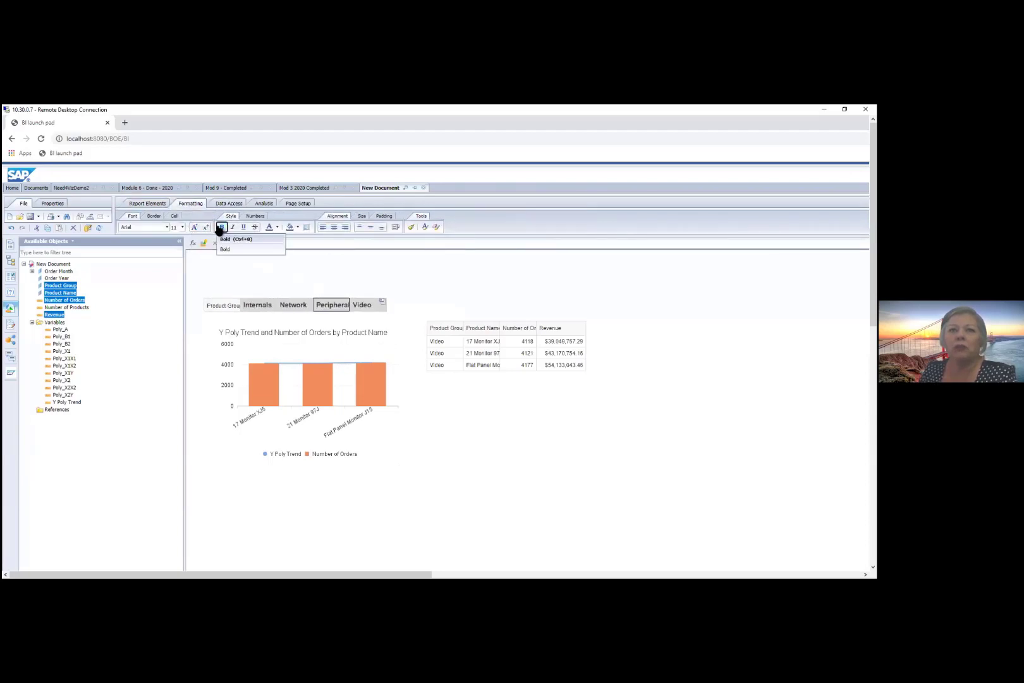
- Change the horizontal table's header cell text to "All Groups", make it bold and increase its font size
left_click(218, 306)
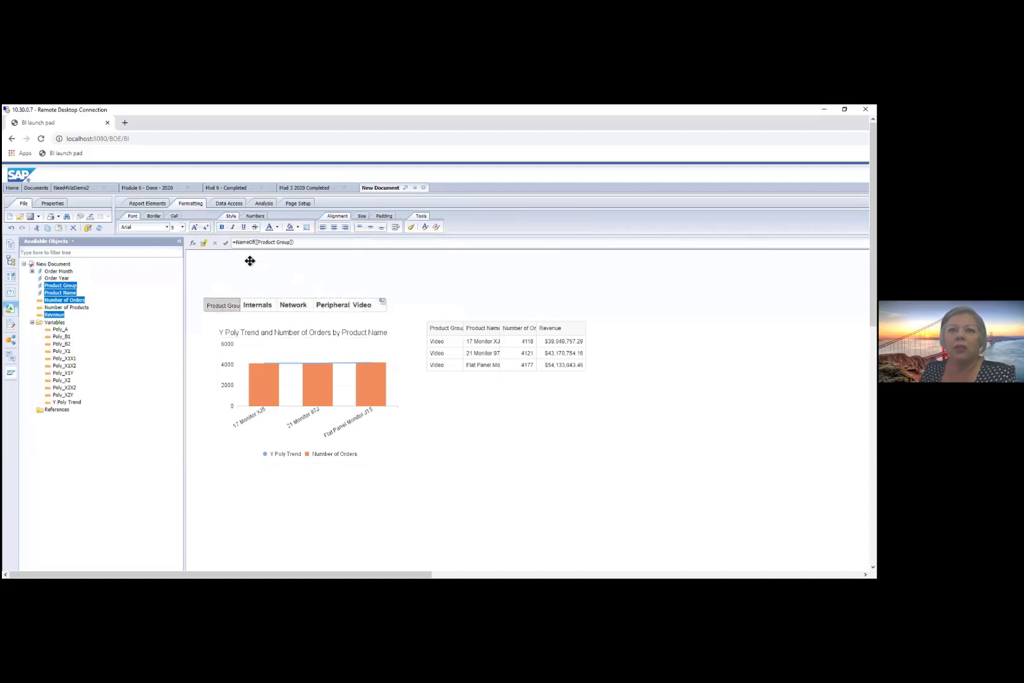
key("ctrl+a")
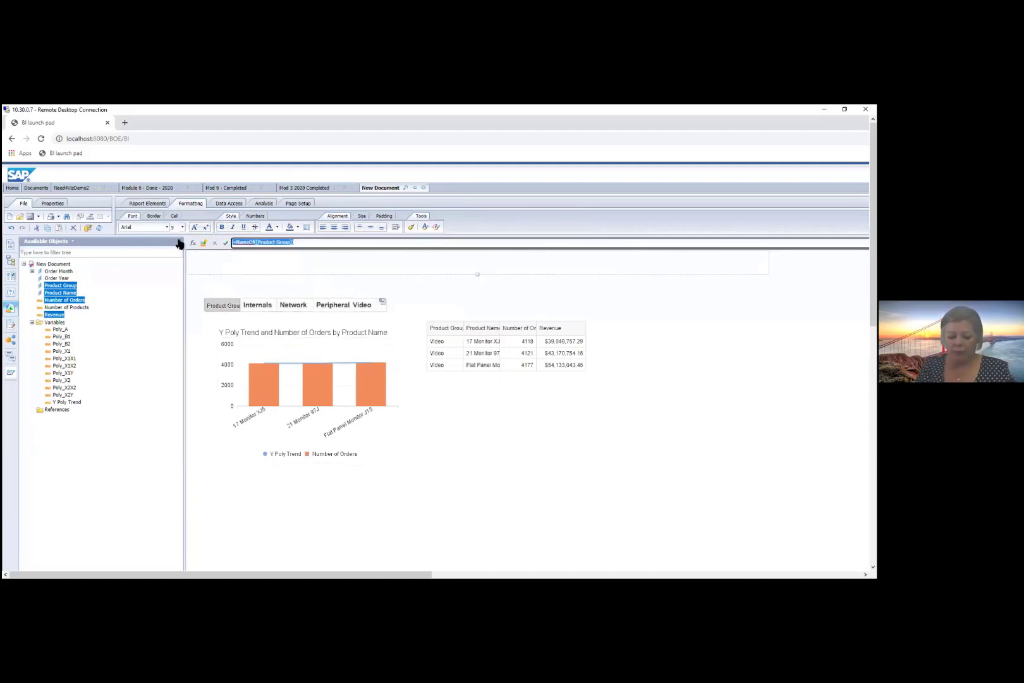
type("All Groups")
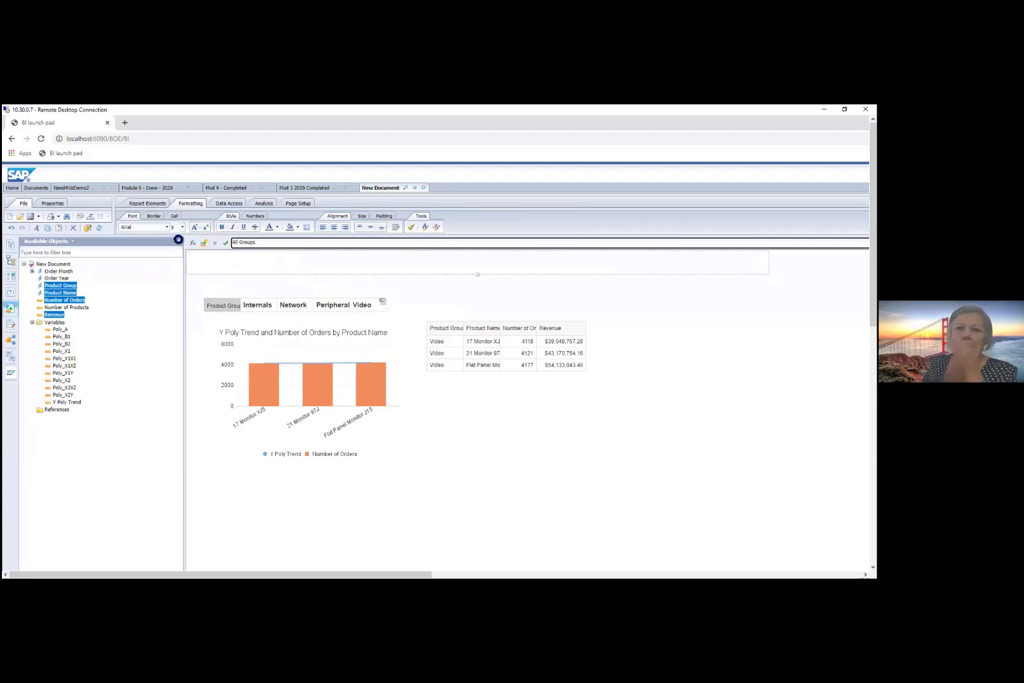
key("Return")
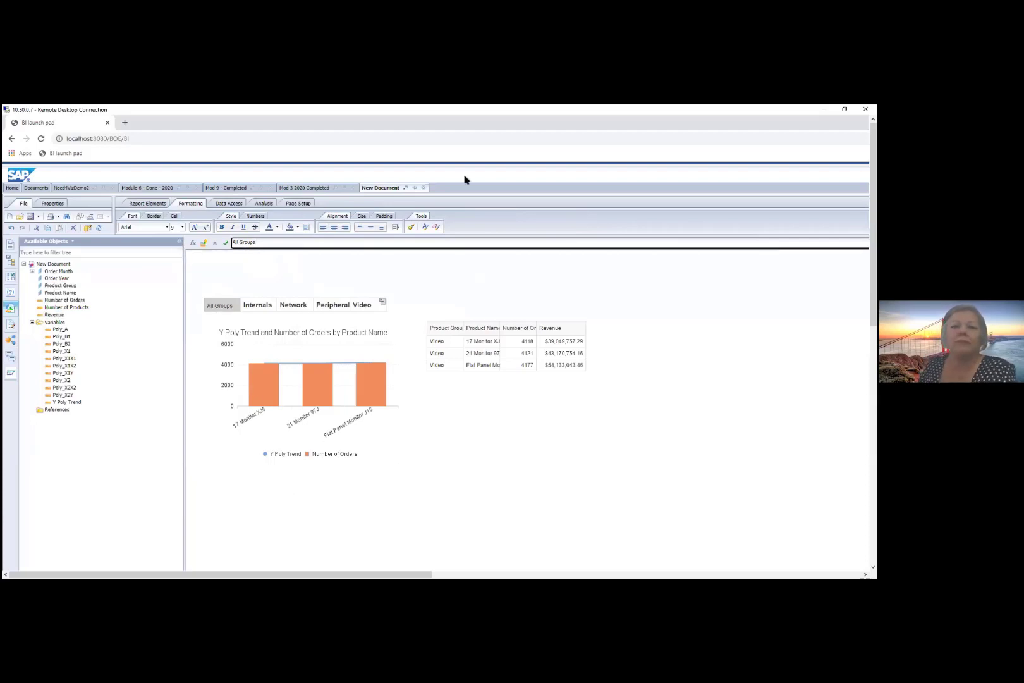
left_click(221, 227)
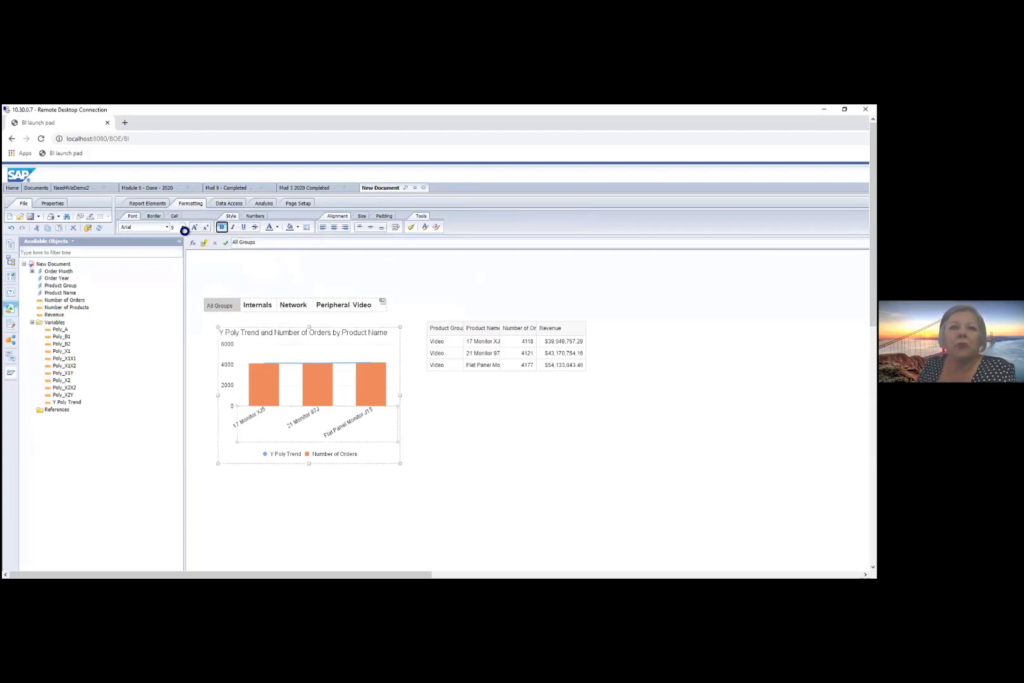
left_click(193, 227)
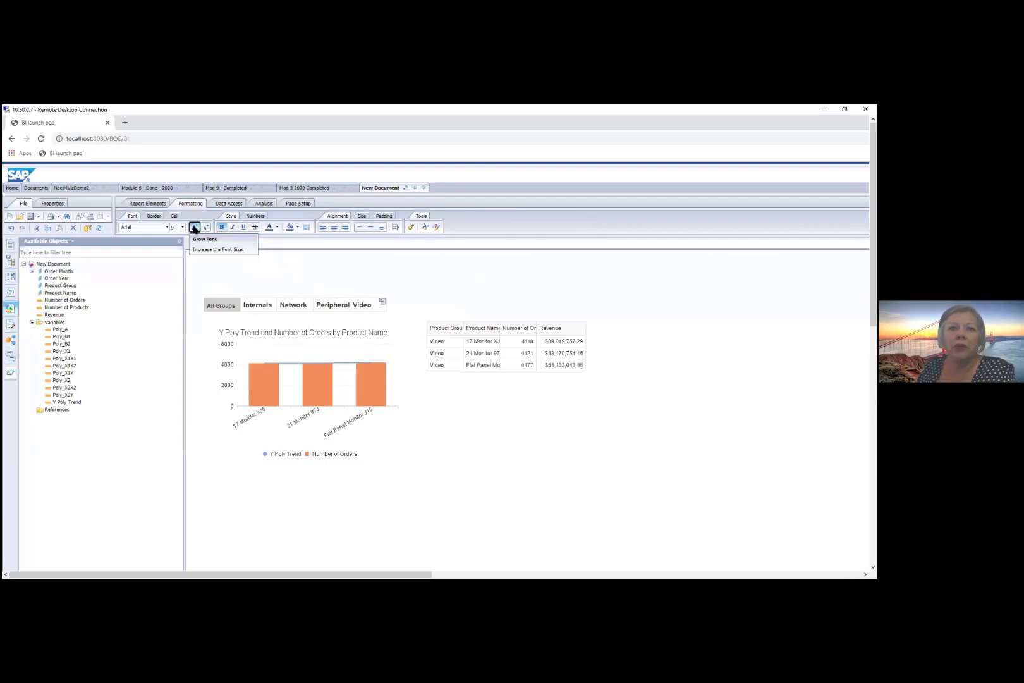
- Re-enable the element link on the horizontal table and test it with the Peripheral and All Groups cells
left_click(382, 304)
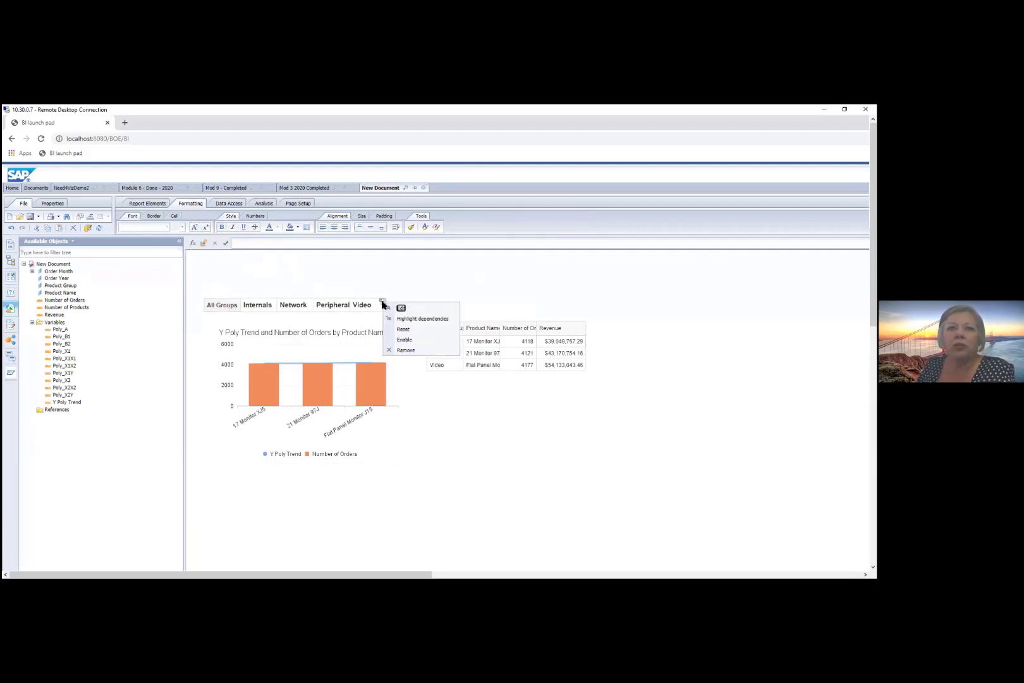
left_click(404, 340)
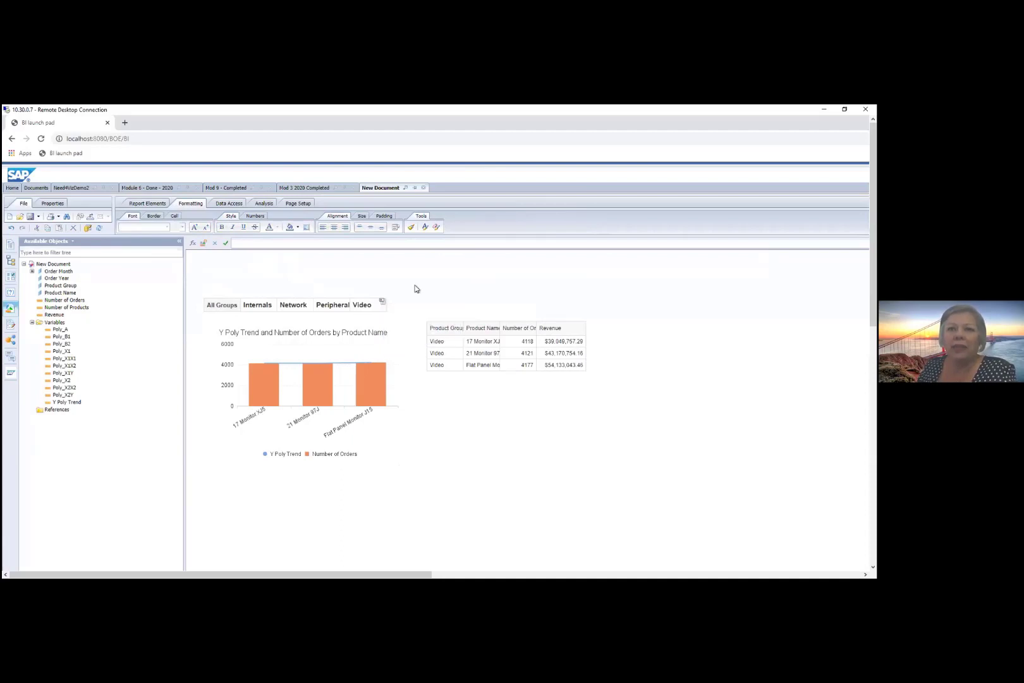
left_click(335, 306)
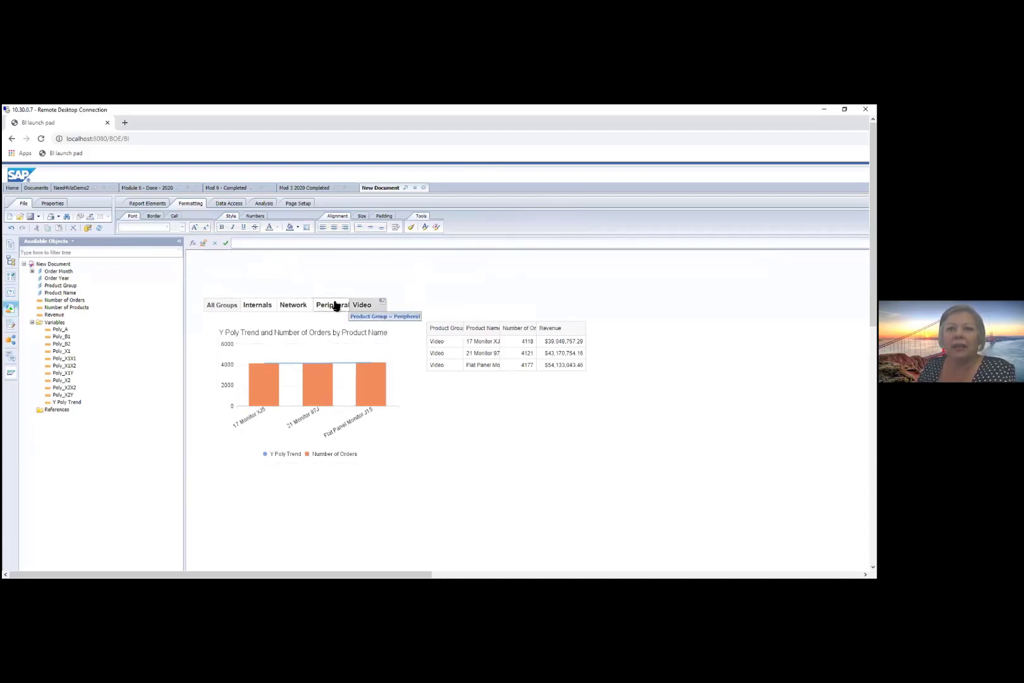
left_click(221, 306)
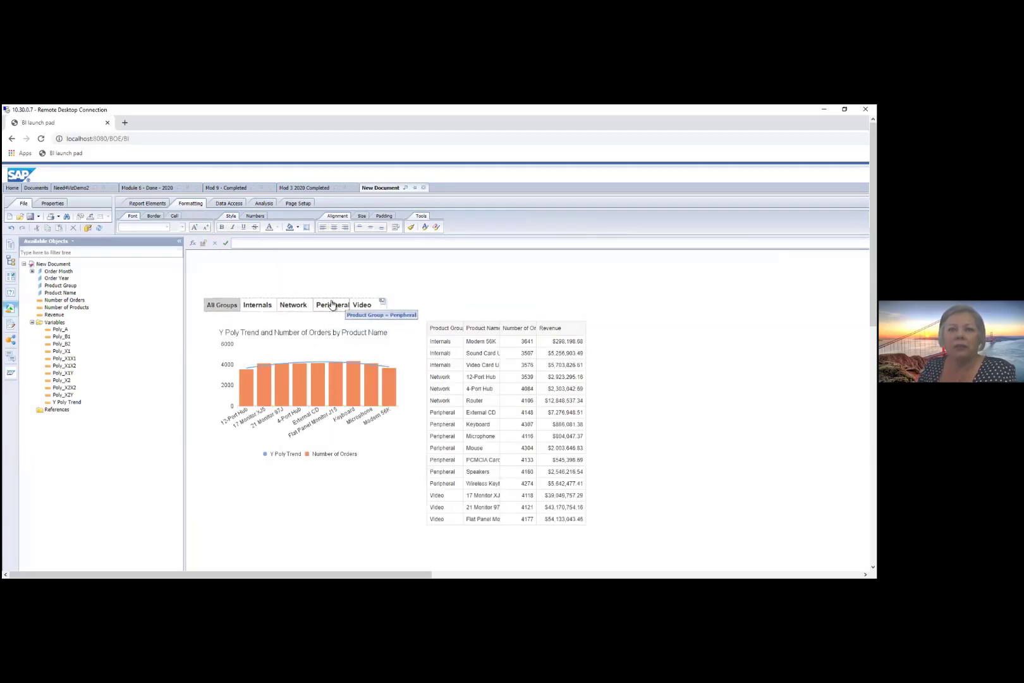
left_click(332, 305)
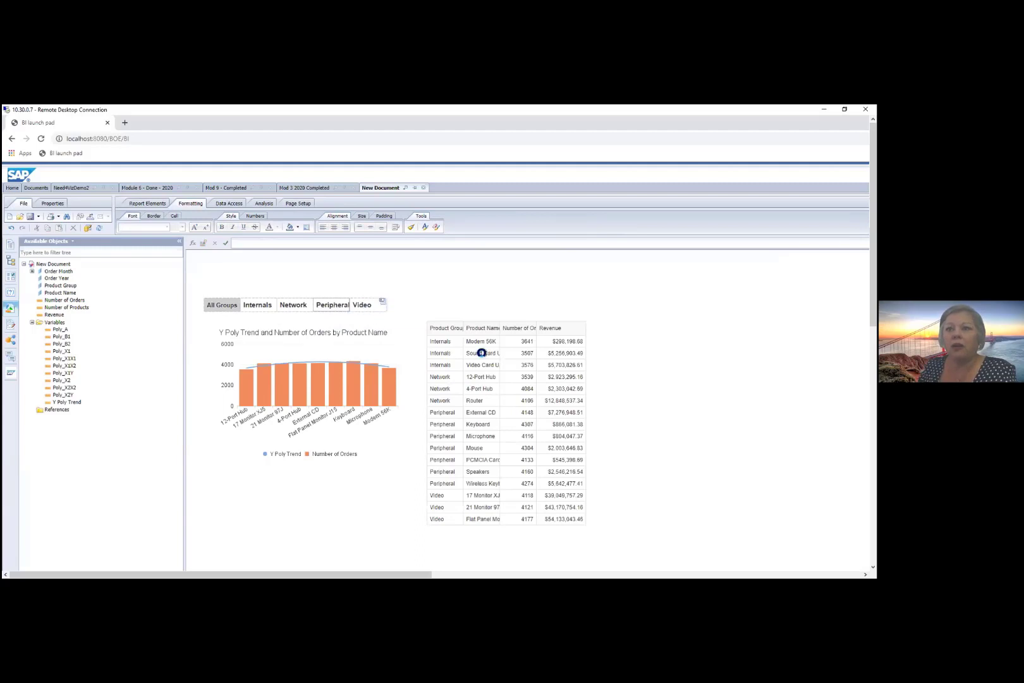
left_click(220, 306)
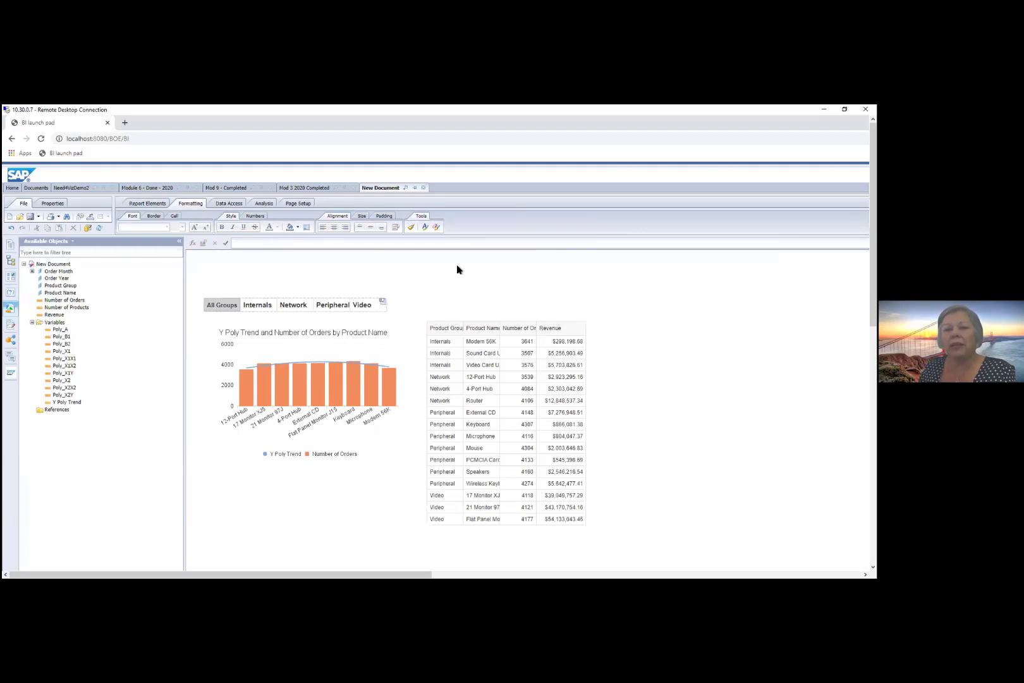
- Filter the report on Video and clear the filter by resetting the element link
left_click(370, 305)
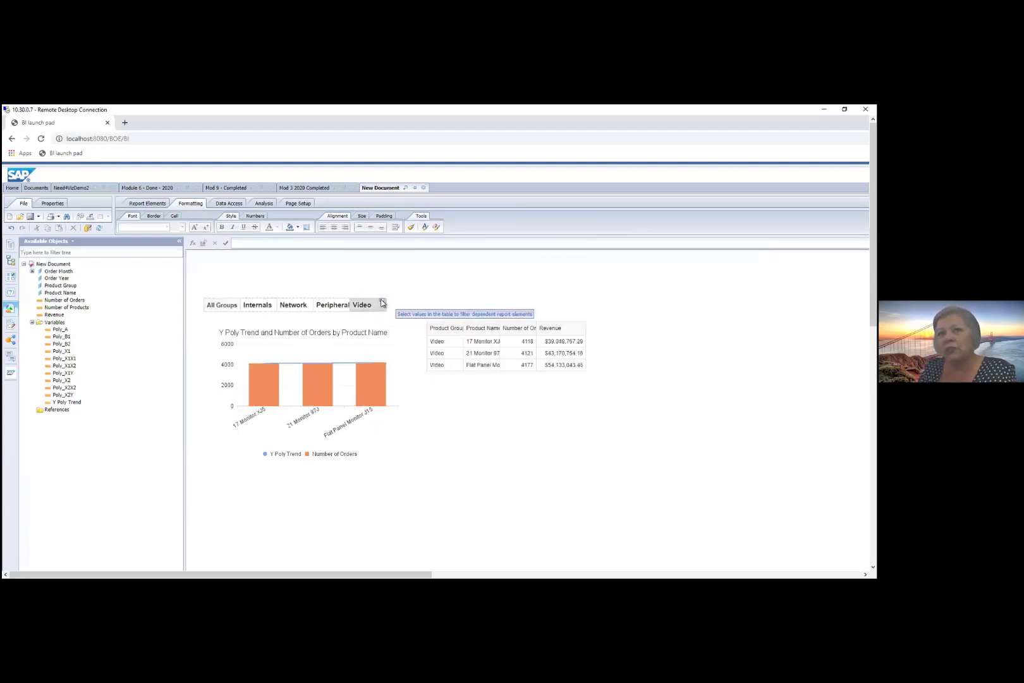
left_click(382, 303)
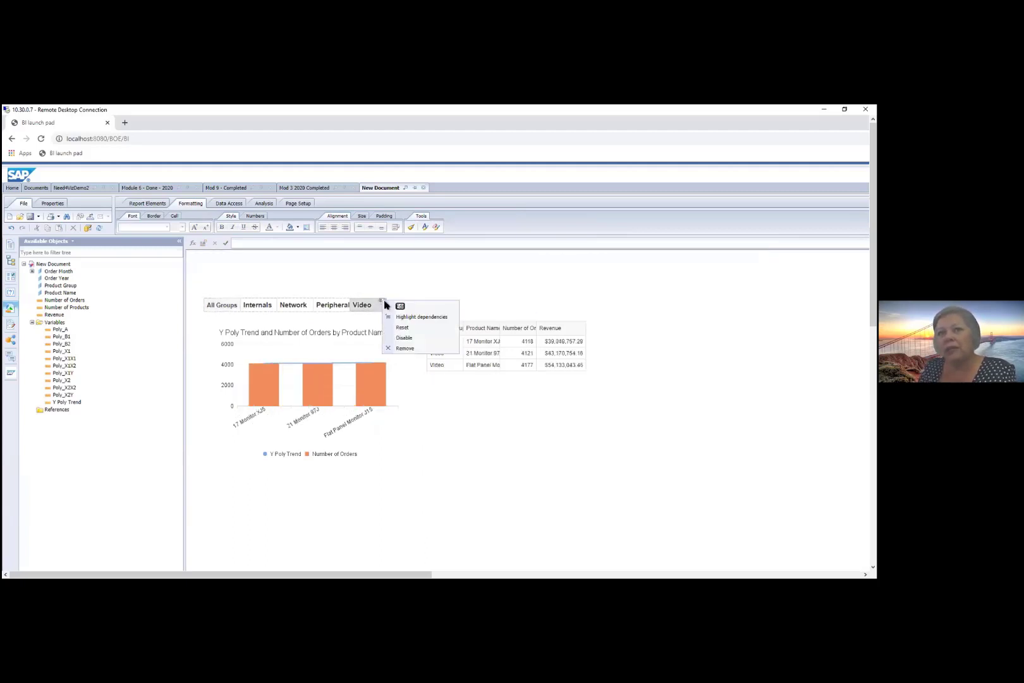
left_click(405, 328)
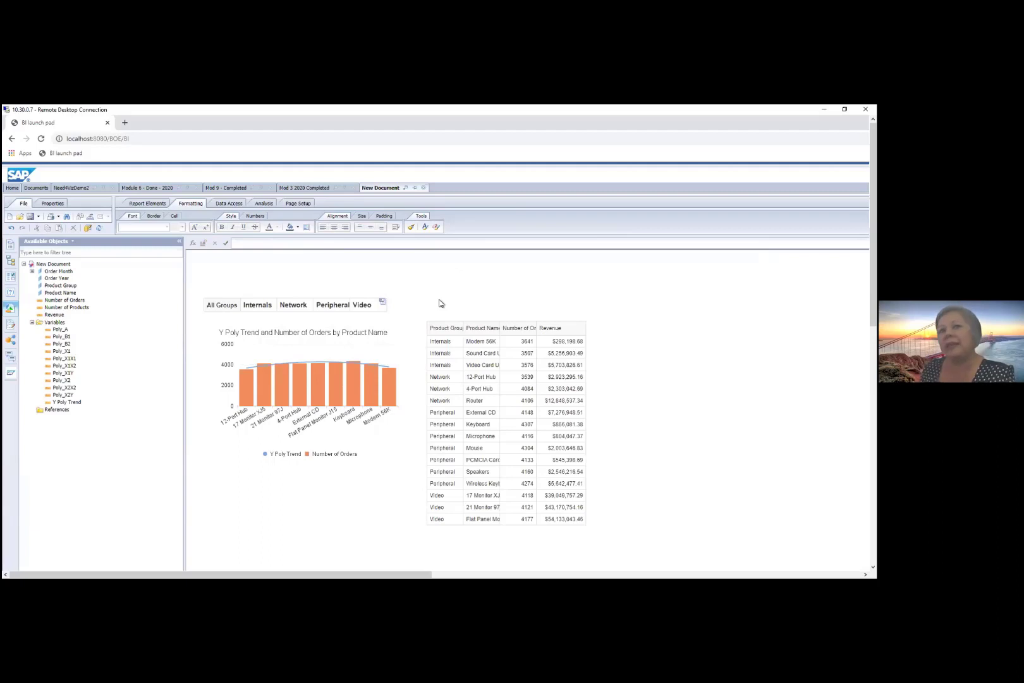
left_click(382, 302)
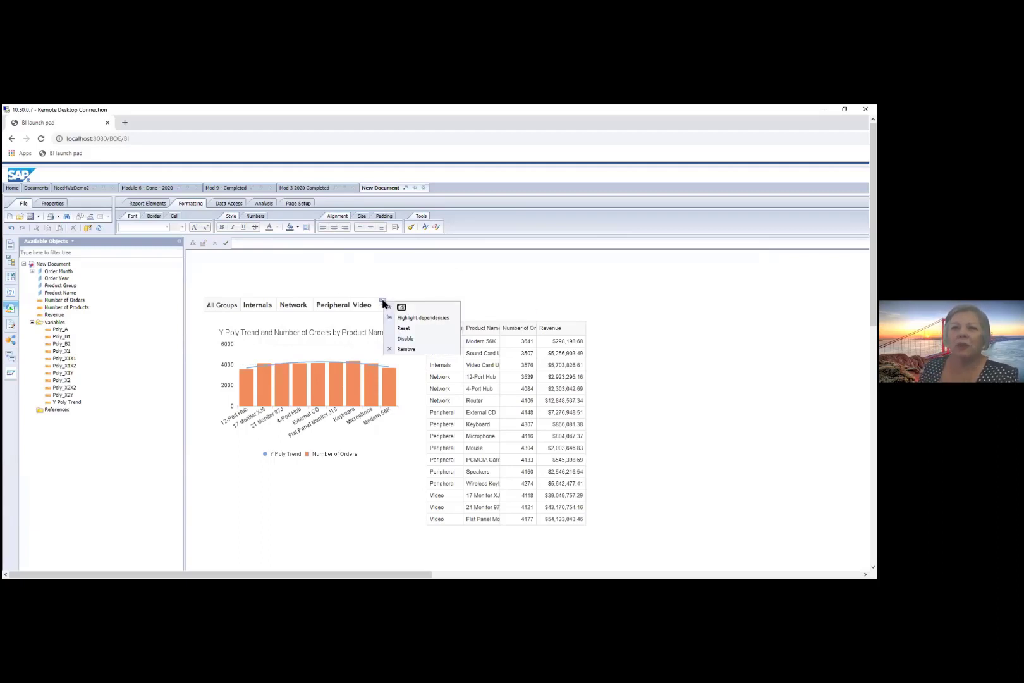
left_click(407, 328)
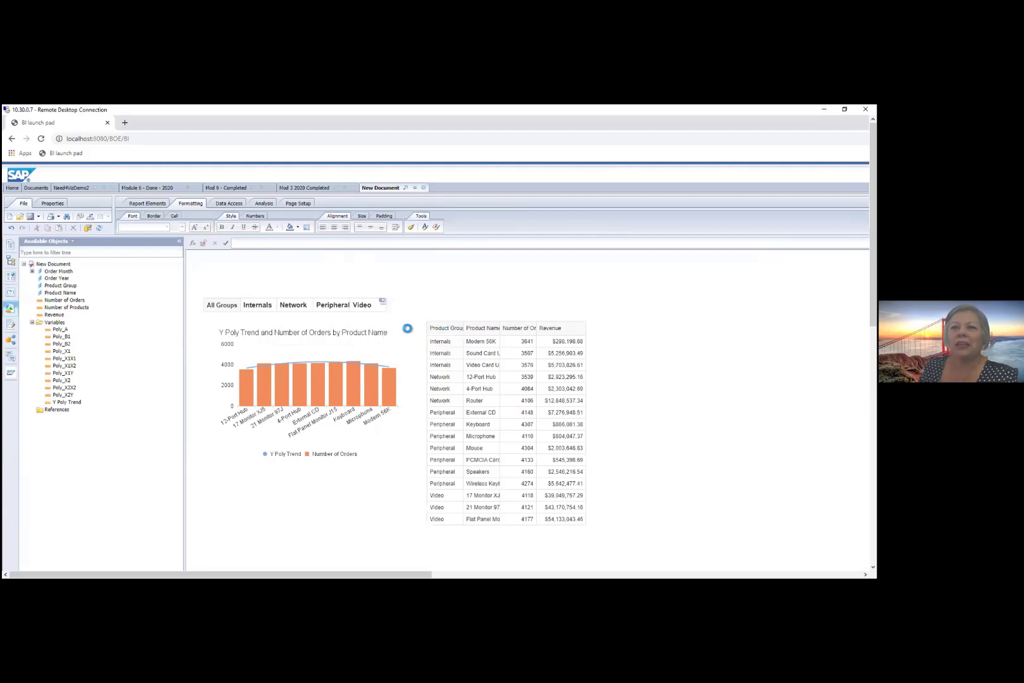
- Switch the report filter from All Groups to Peripheral, and finish with Video
left_click(223, 306)
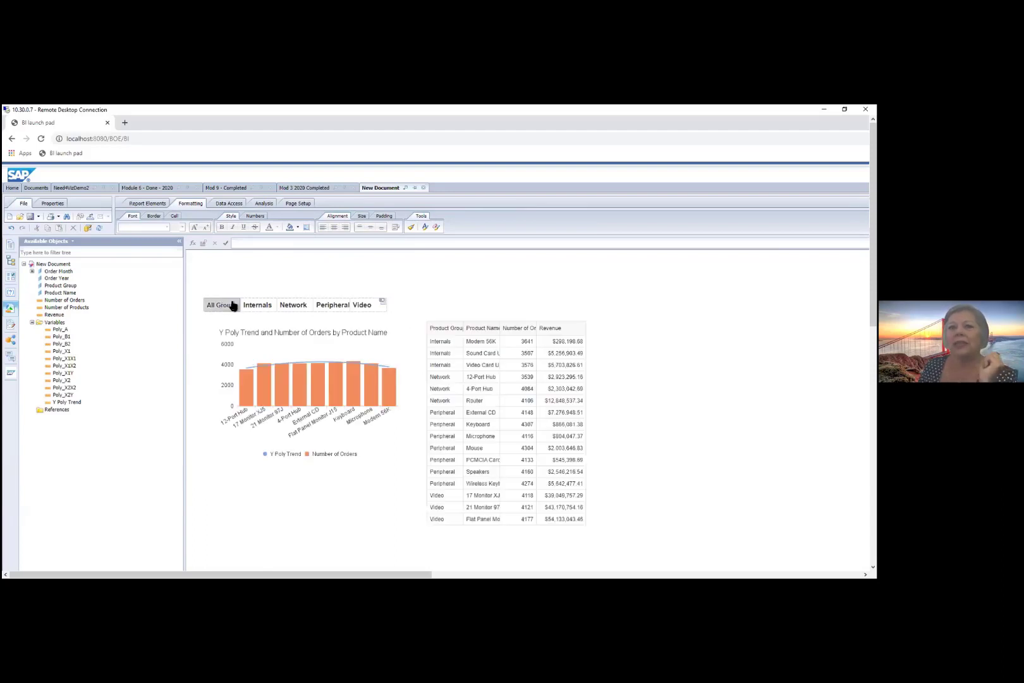
left_click(334, 306)
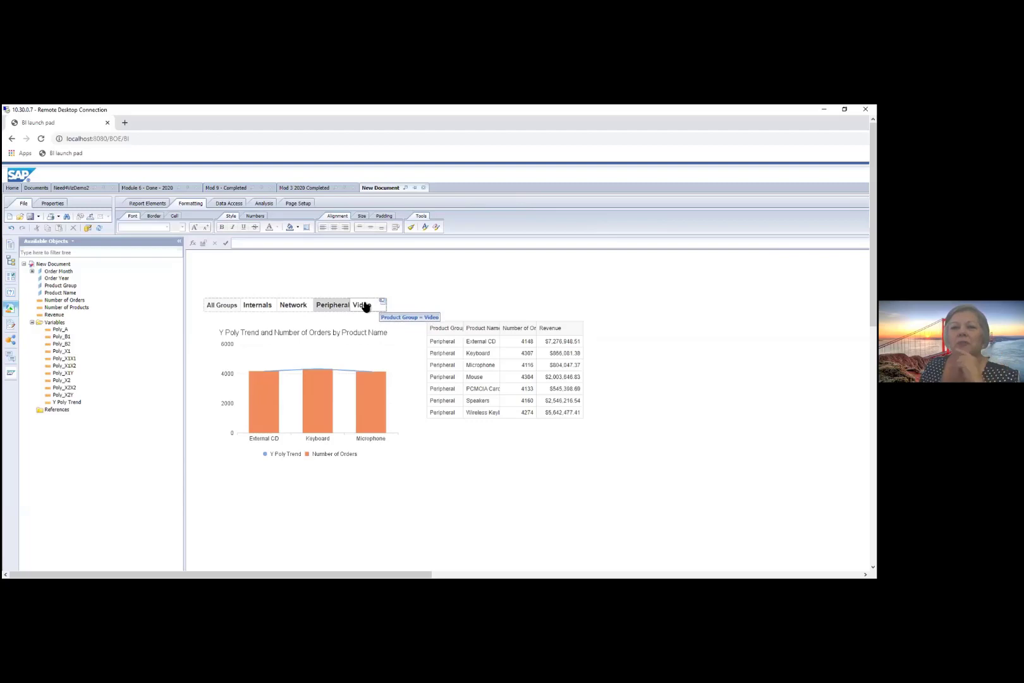
left_click(364, 306)
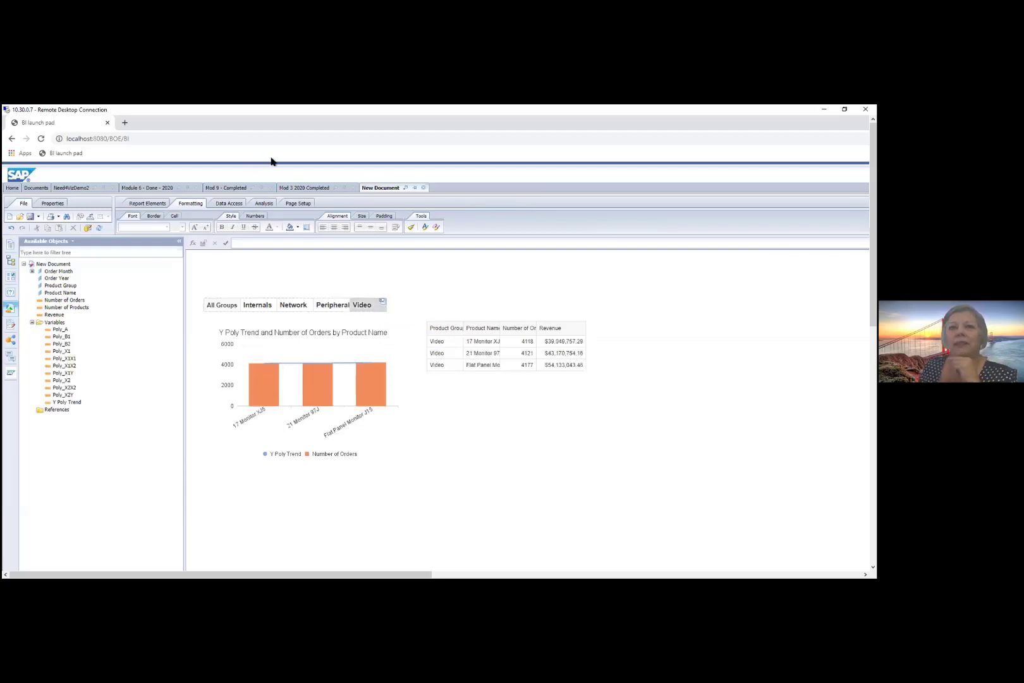
- Filter the Mod 3 2020 Completed dashboard on Network for comparison, and return to the new document
left_click(299, 188)
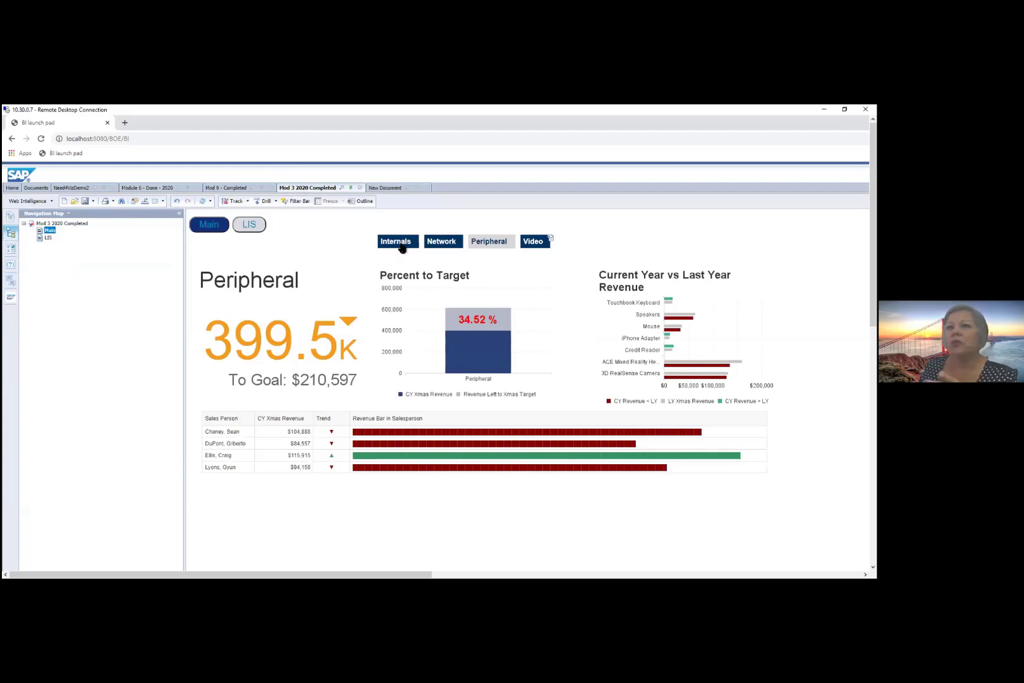
left_click(441, 244)
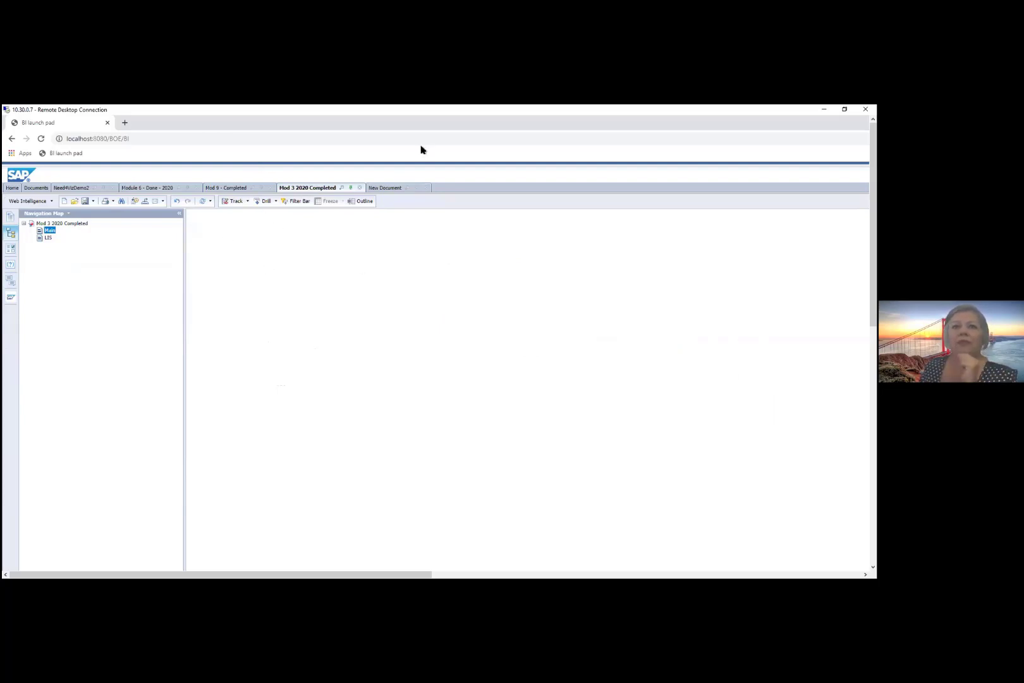
left_click(381, 187)
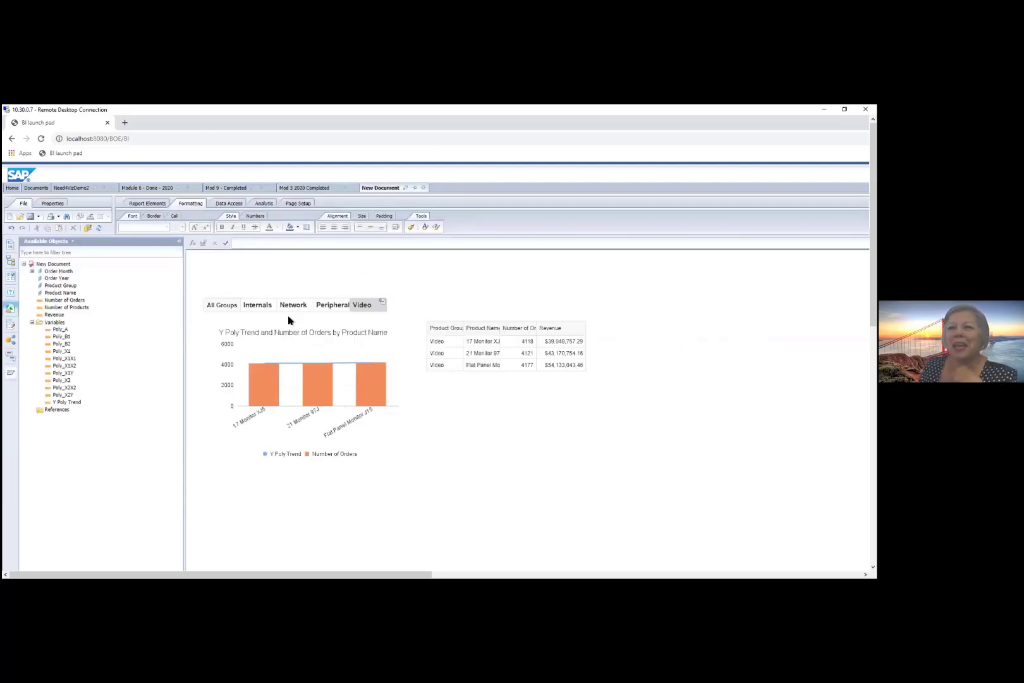
left_click(431, 269)
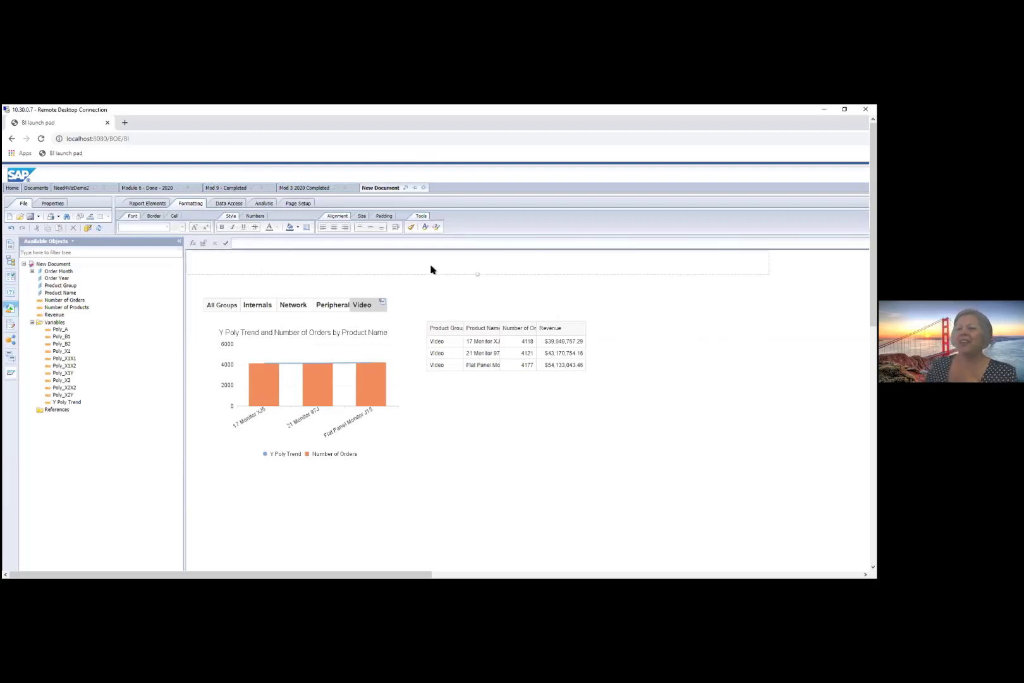